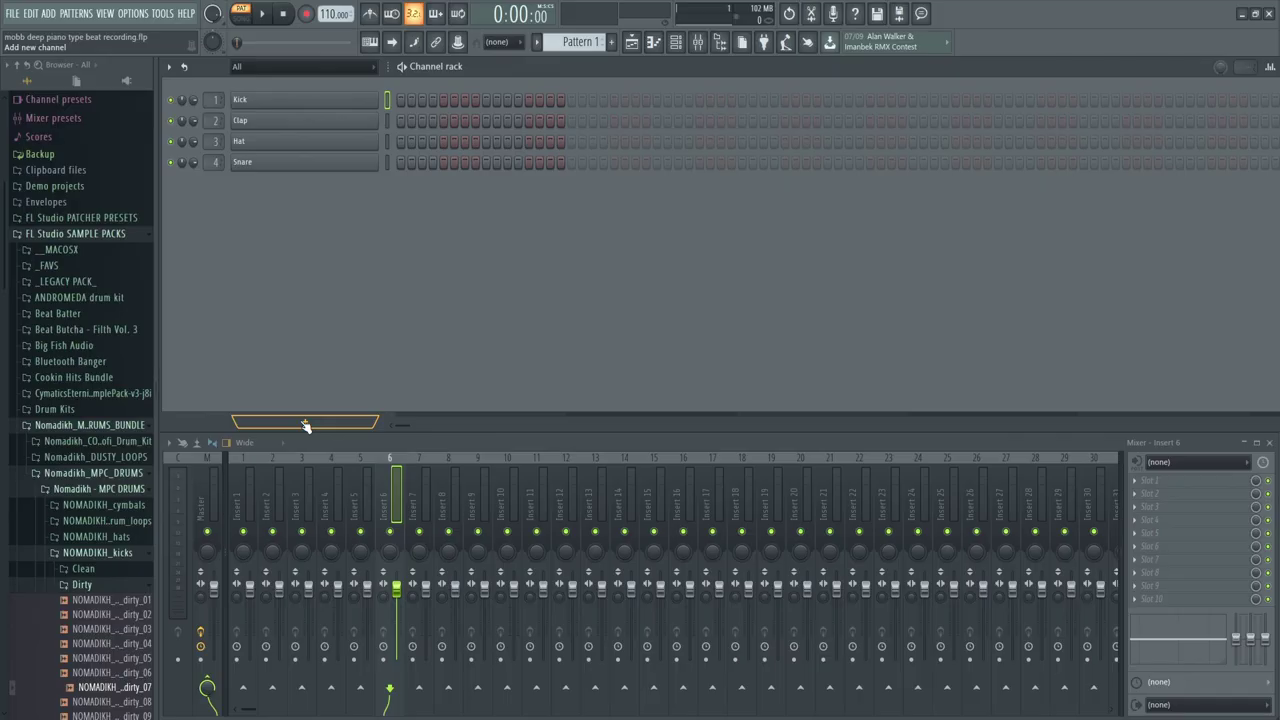
Add an FL Keys channel to the rack and open its piano roll
click(304, 423)
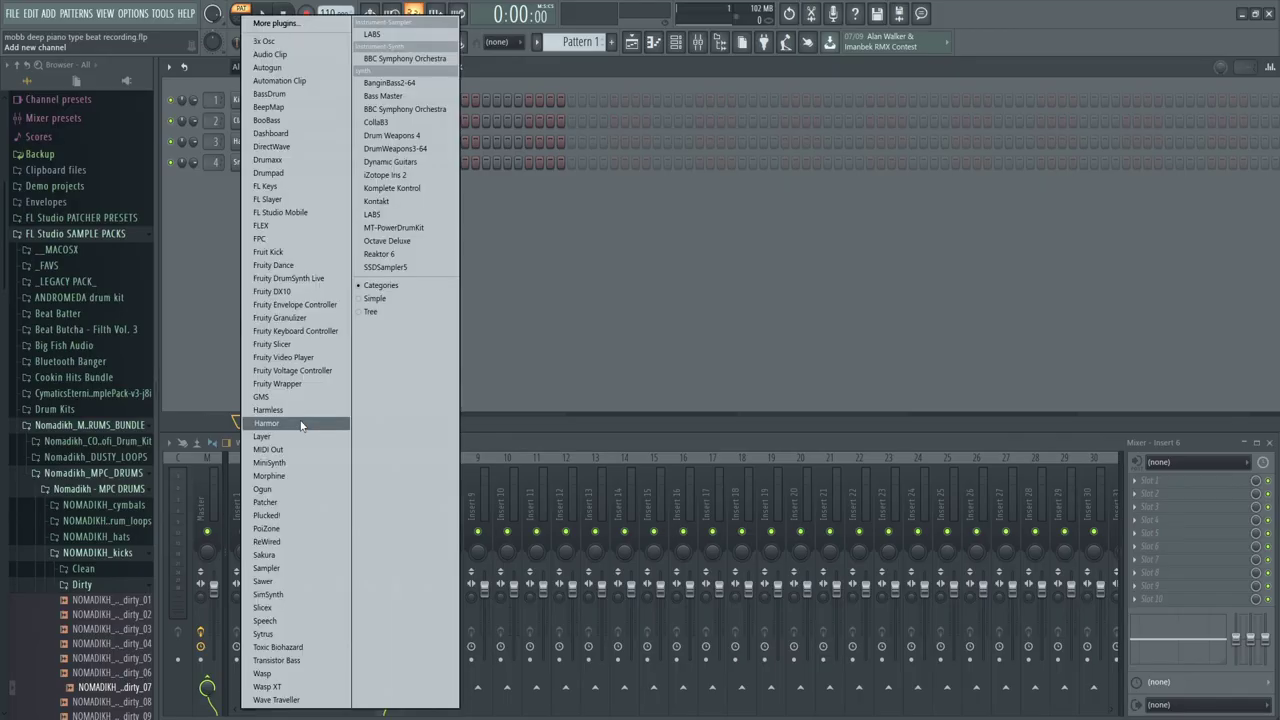
click(314, 187)
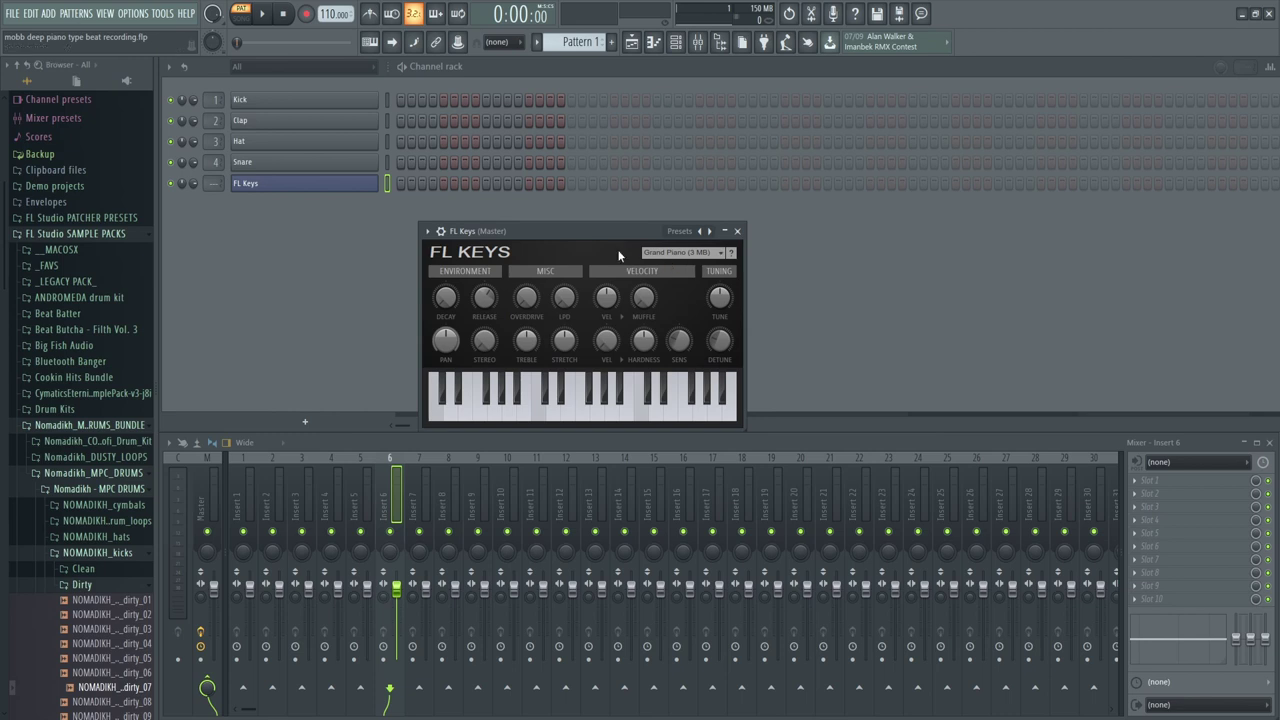
click(737, 231)
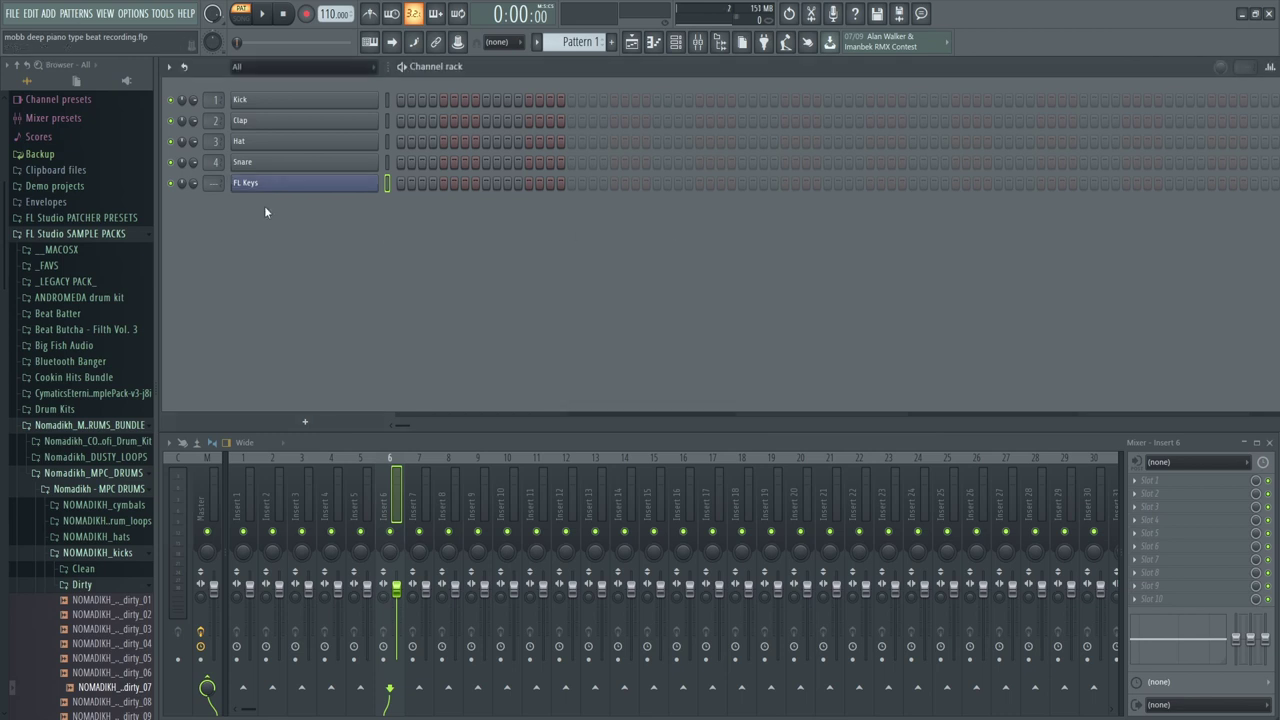
right_click(320, 183)
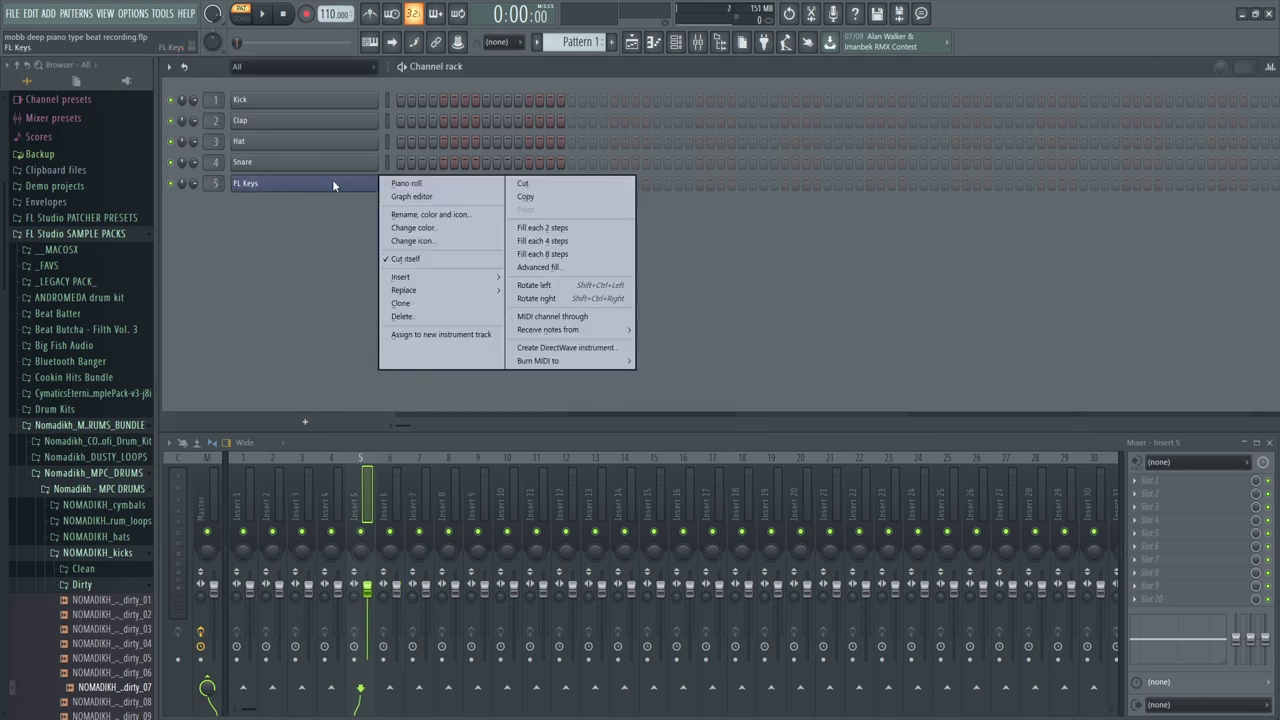
click(420, 181)
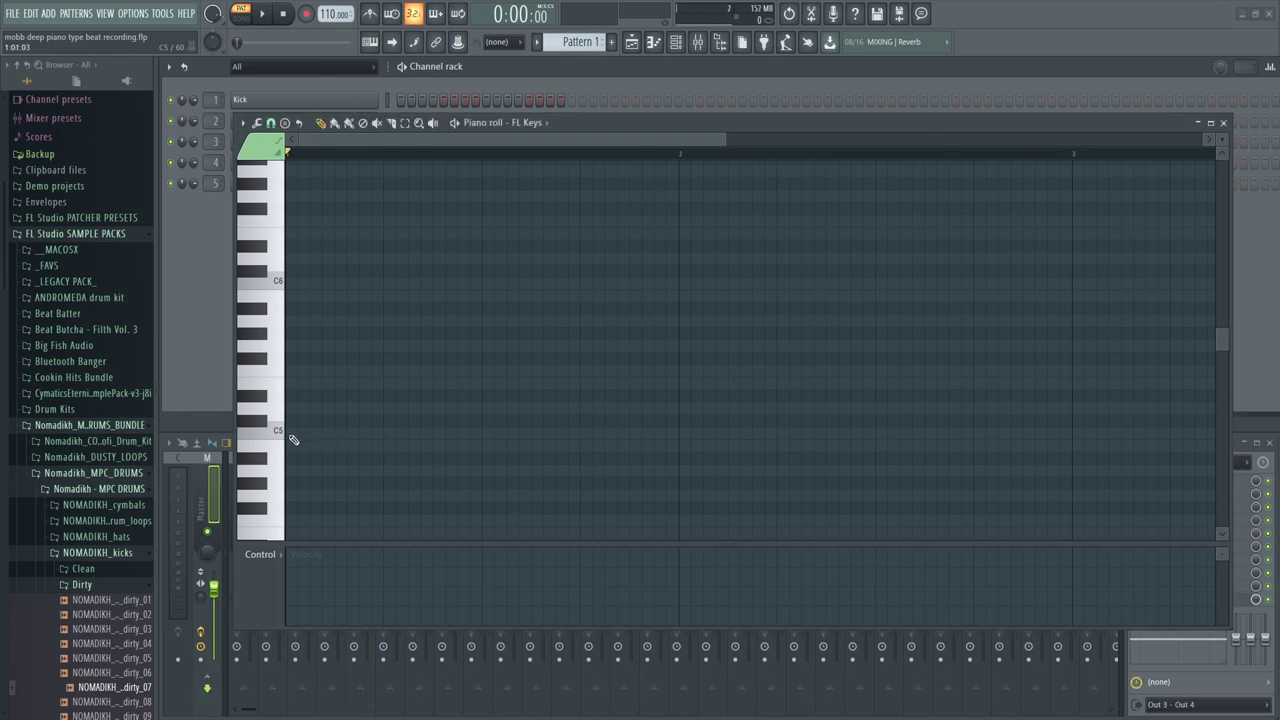
Place a C5 note at the start of bar 1, lengthen it to three beats and play it back
click(294, 434)
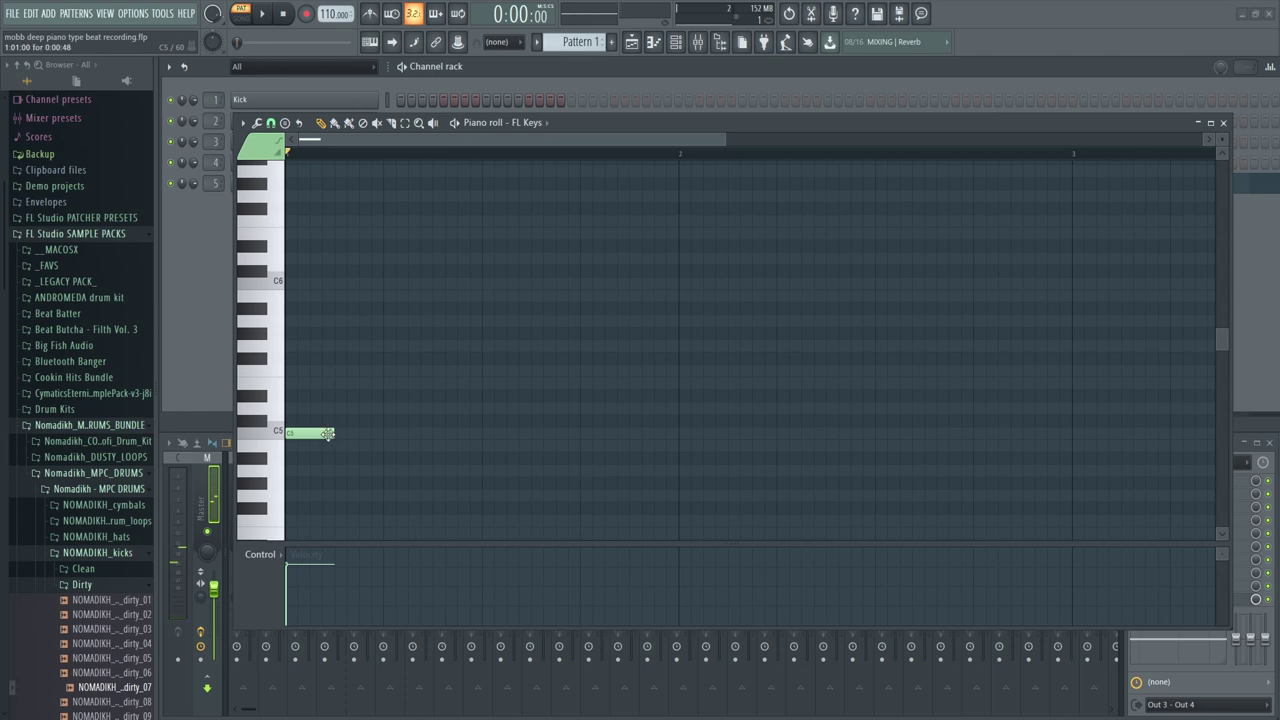
drag(327, 434, 579, 434)
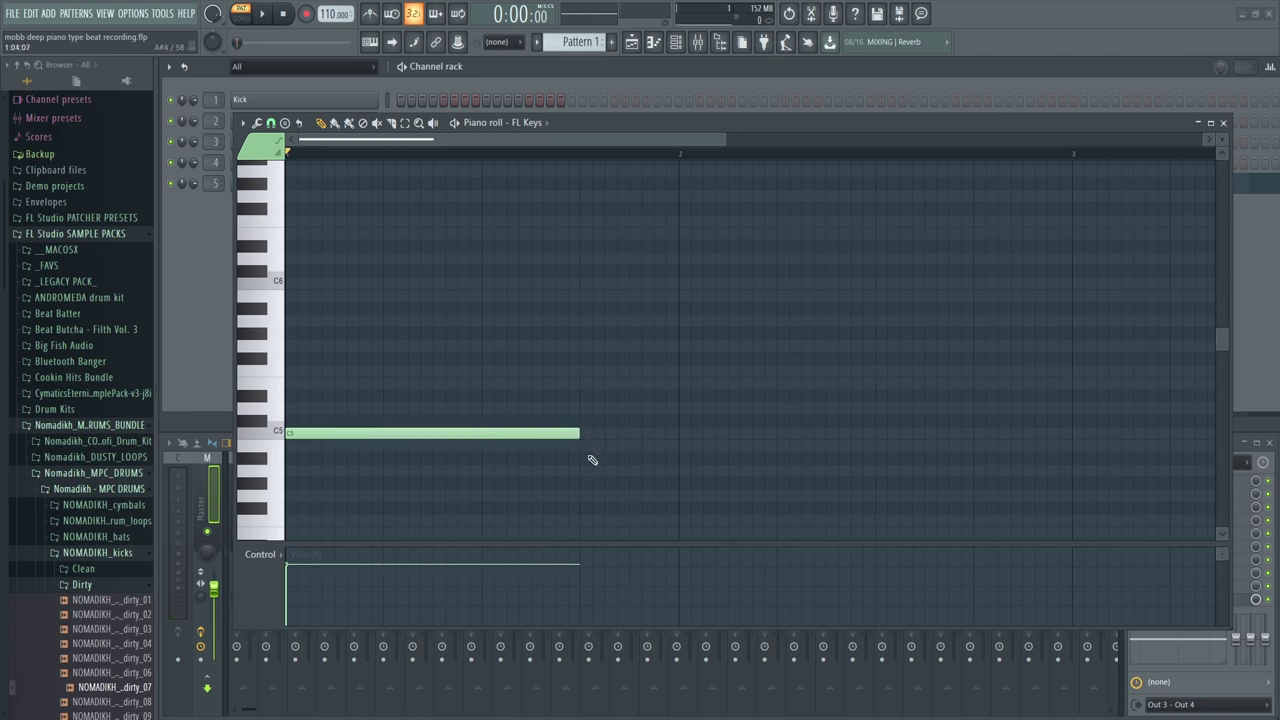
key(space)
key(space)
Add one-beat notes after the C5: D#5 on beat 4, D5 at the start of bar 2 and B4 on its second beat
click(273, 452)
click(322, 432)
click(582, 396)
drag(874, 397, 678, 397)
click(684, 408)
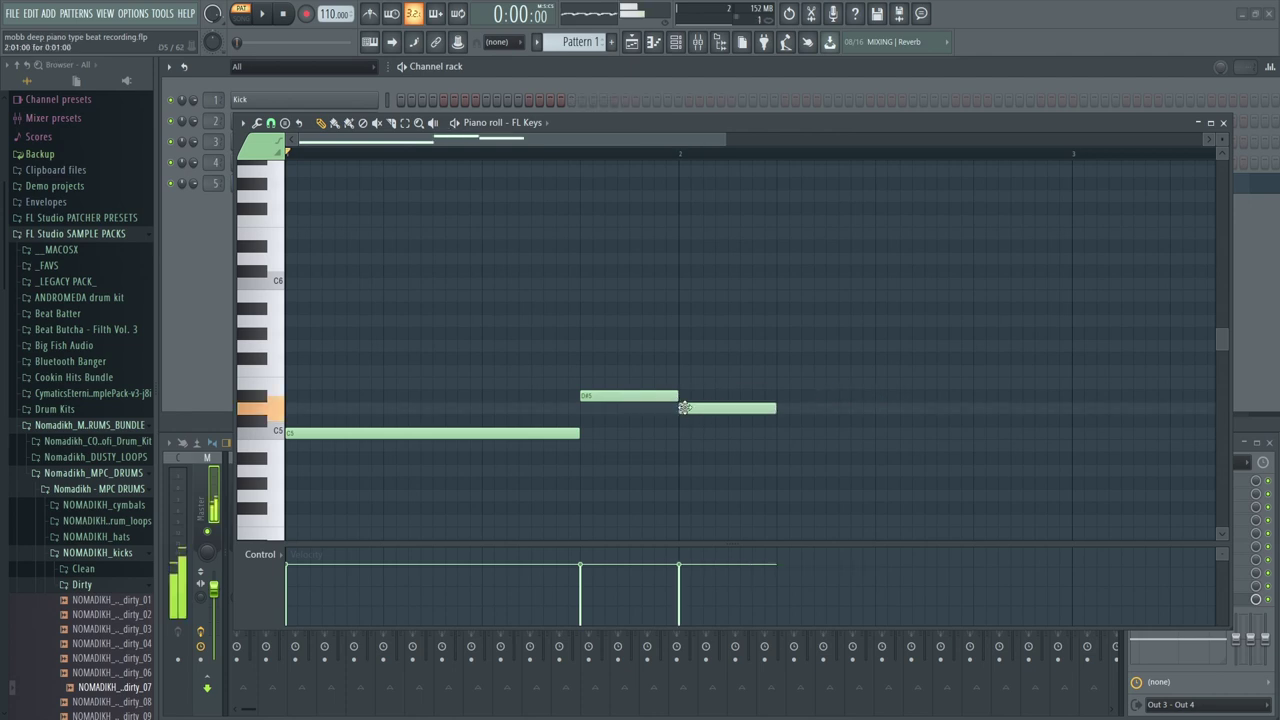
click(781, 446)
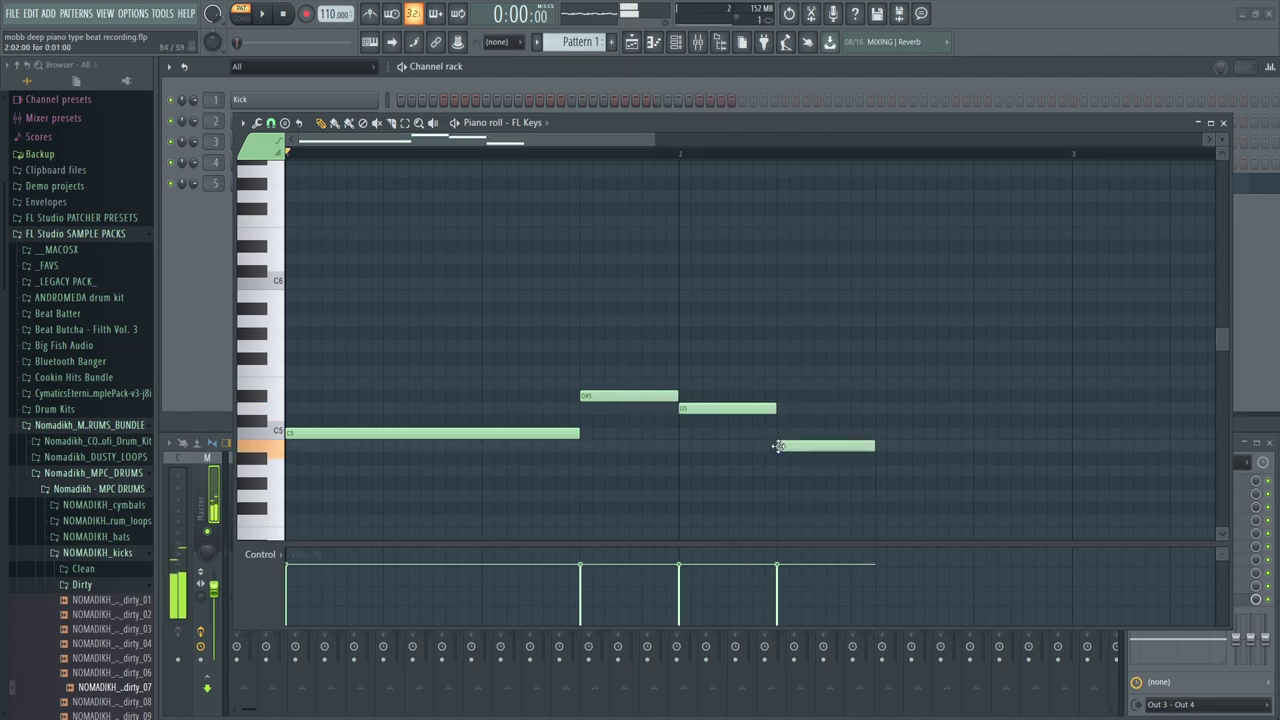
Turn on the metronome and play the four-note pattern against it
click(370, 17)
key(space)
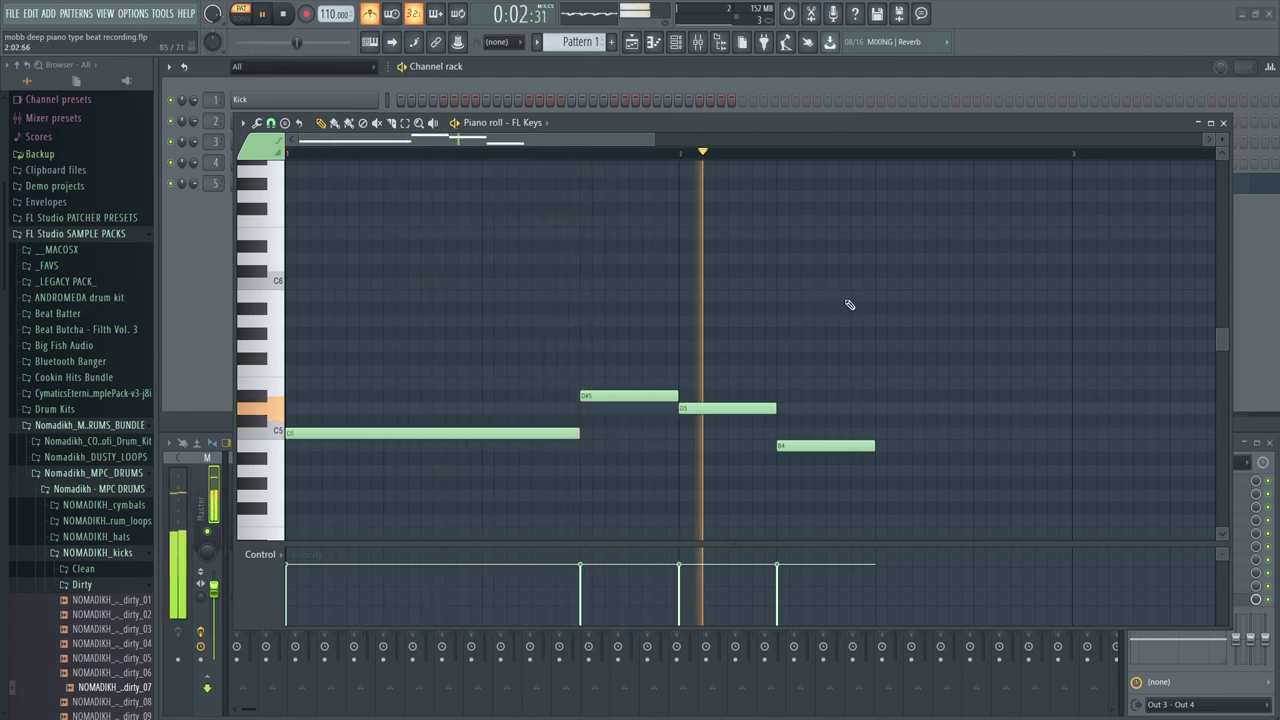
key(space)
Extend the D5 to two beats, make the B4 fill the second half of bar 2, and play the pattern
drag(837, 446, 897, 443)
drag(776, 408, 875, 408)
drag(970, 444, 1070, 444)
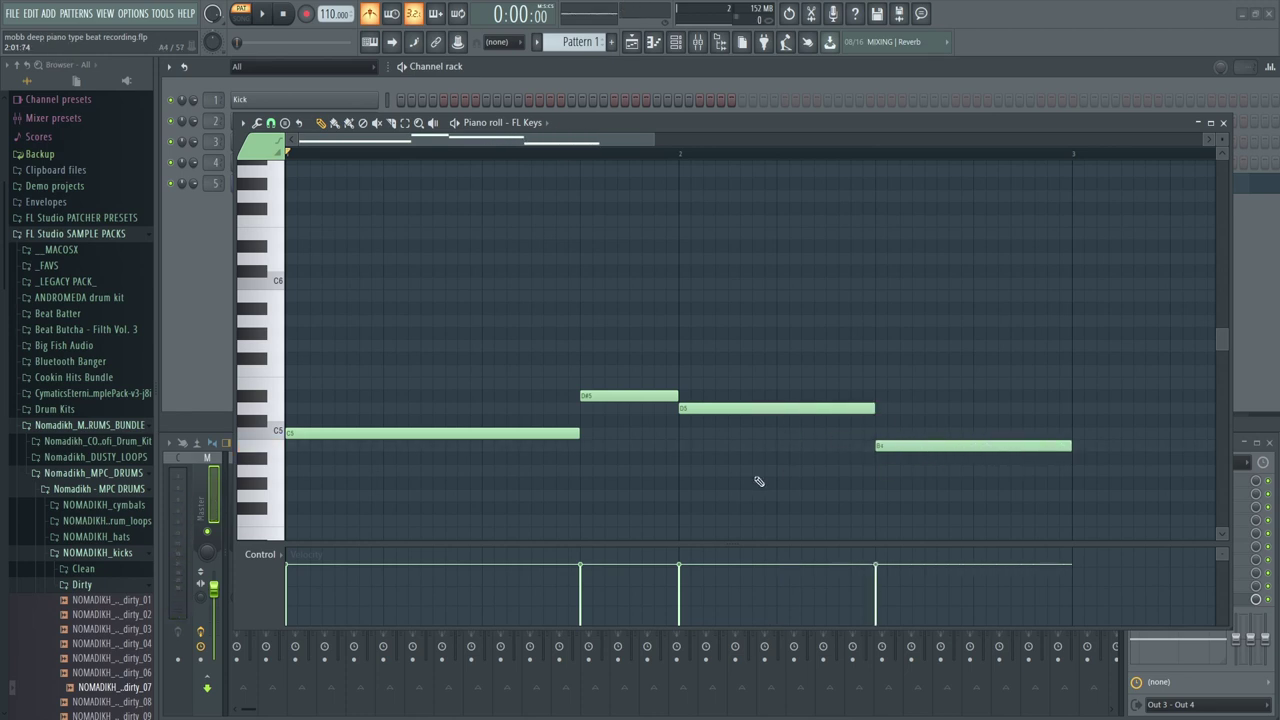
key(space)
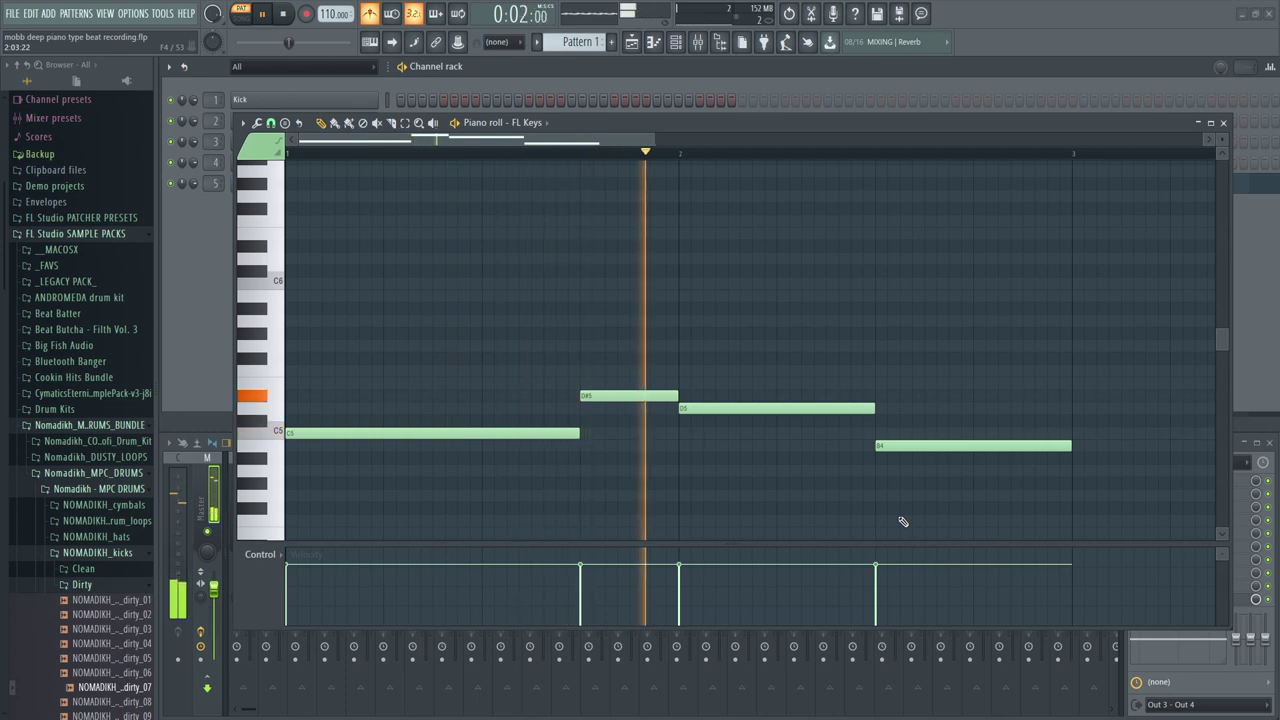
key(space)
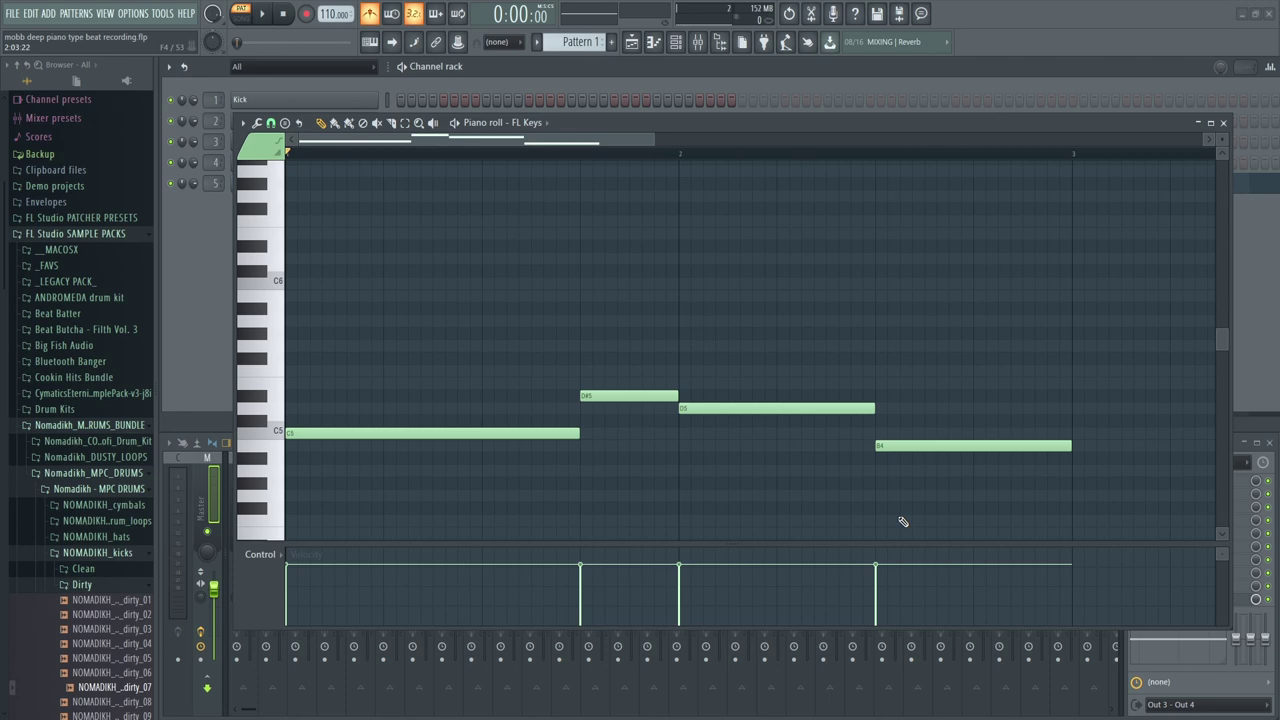
Add a two-beat C6 note above the start of the C5 note and play the pattern
key(ctrl+a)
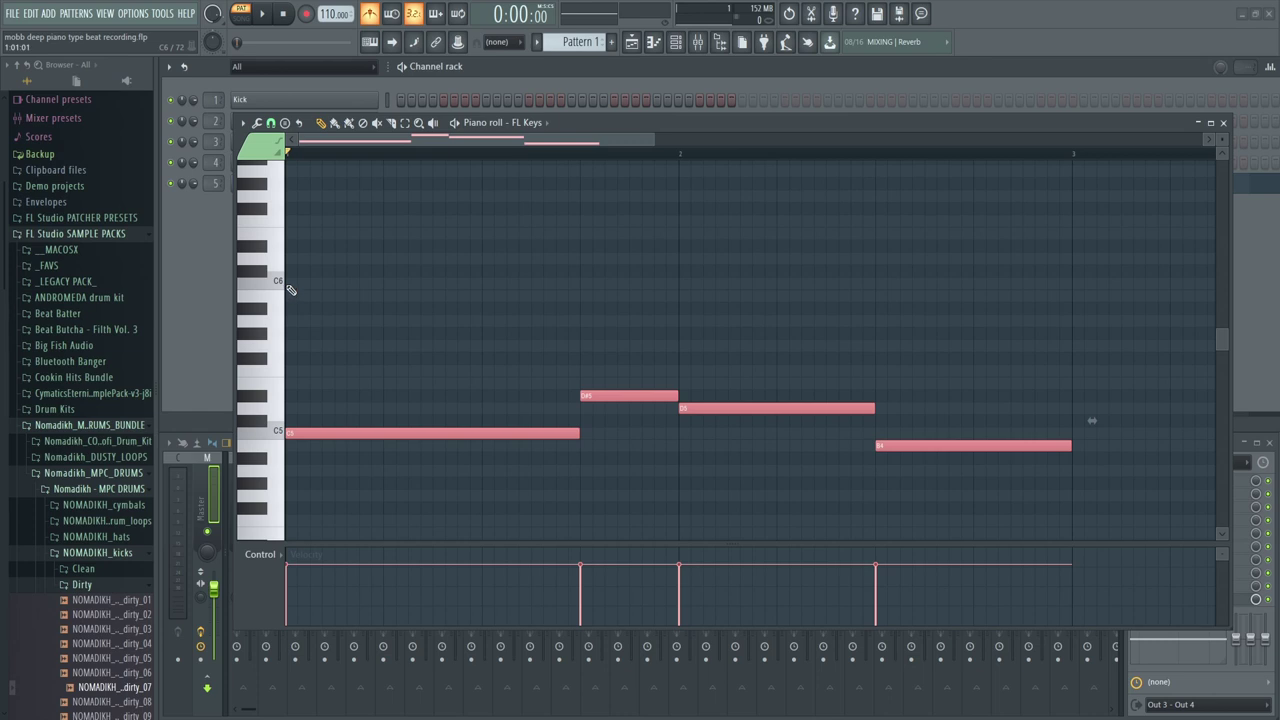
click(292, 293)
key(space)
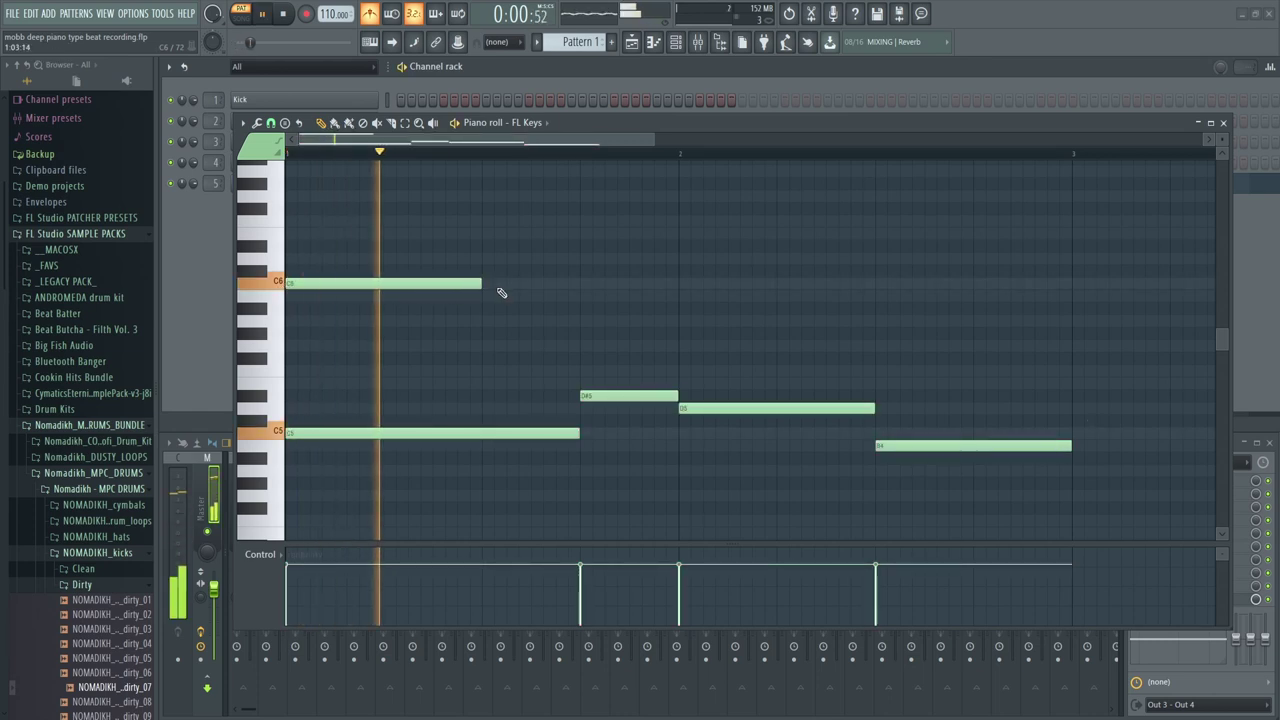
key(space)
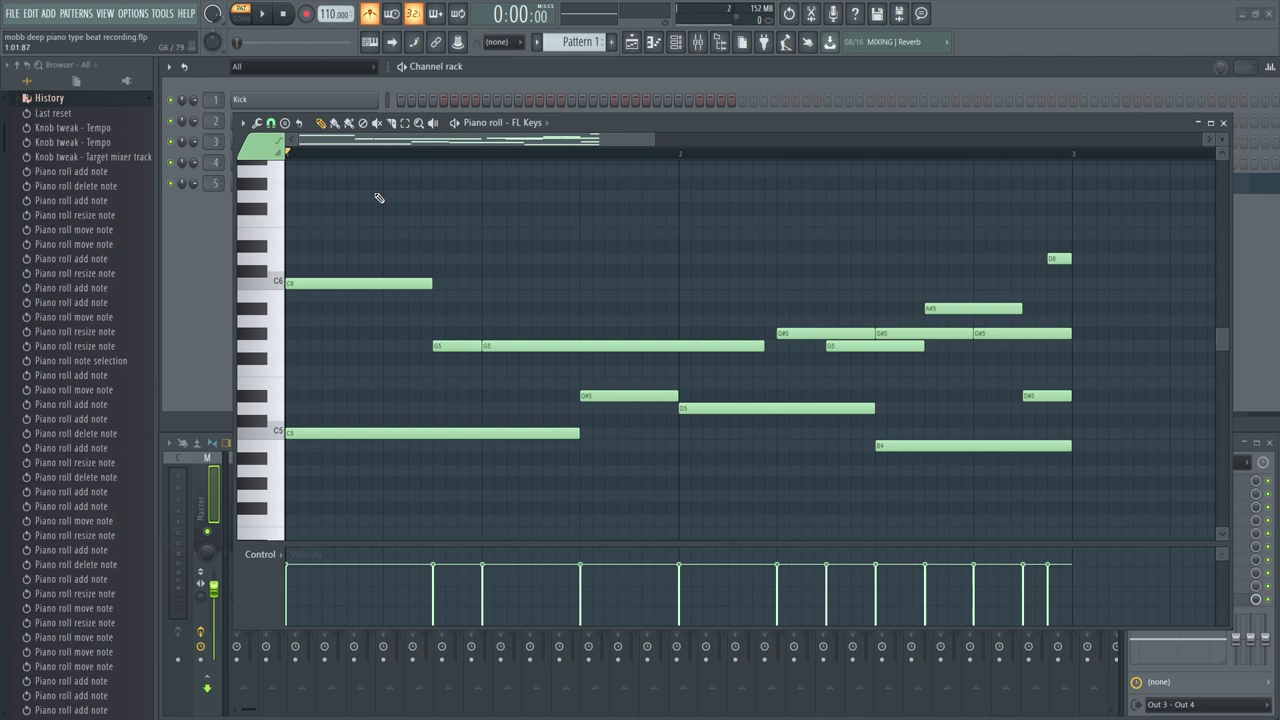
Play back the complete two-bar piano melody and close the piano roll
key(space)
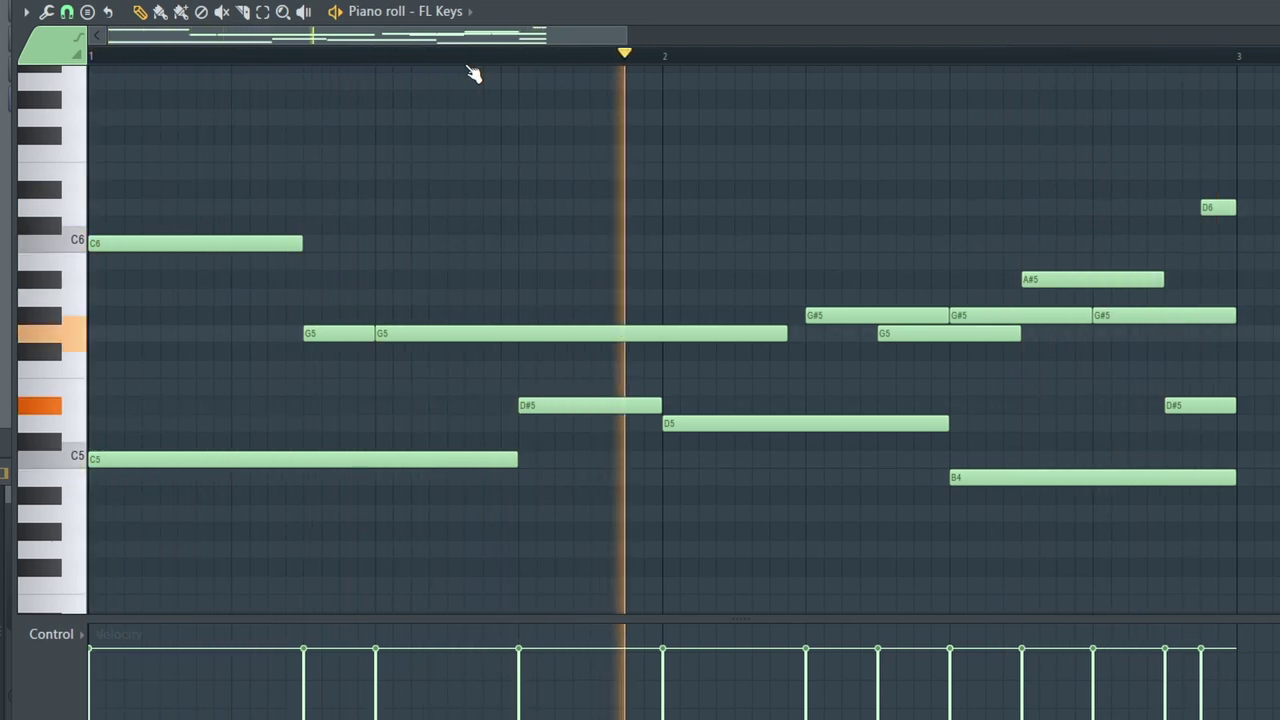
key(space)
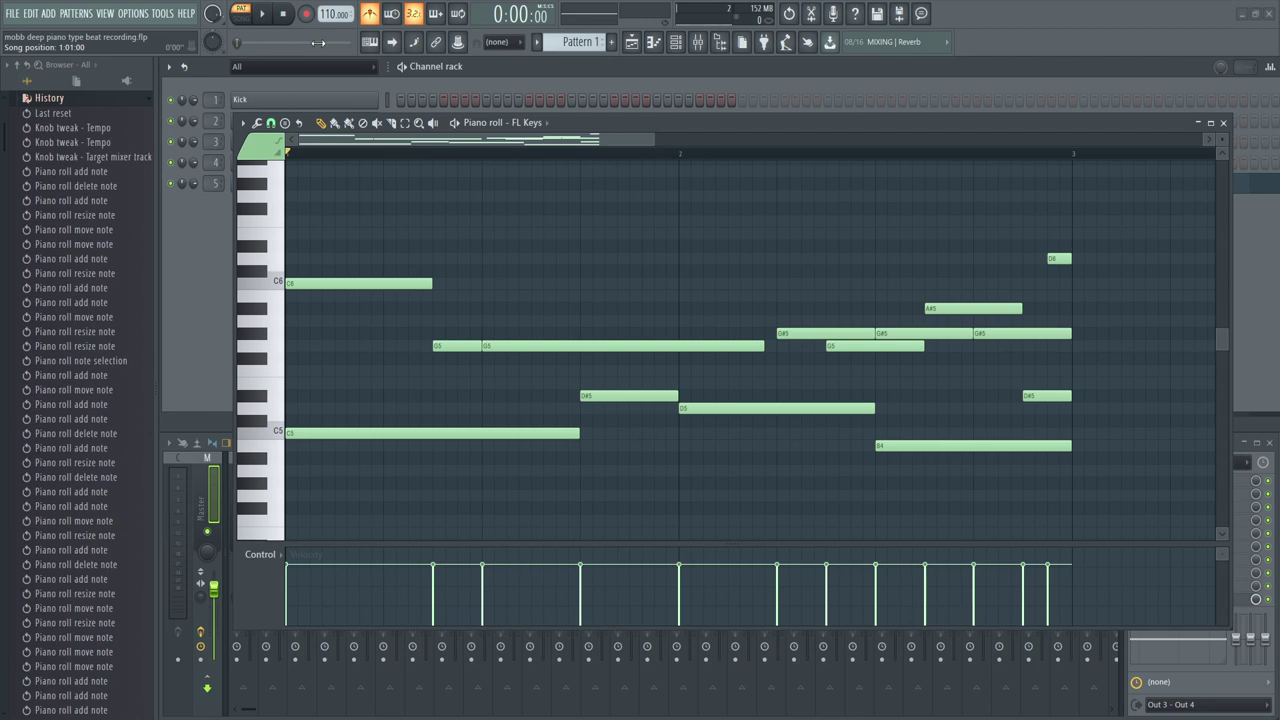
click(1222, 122)
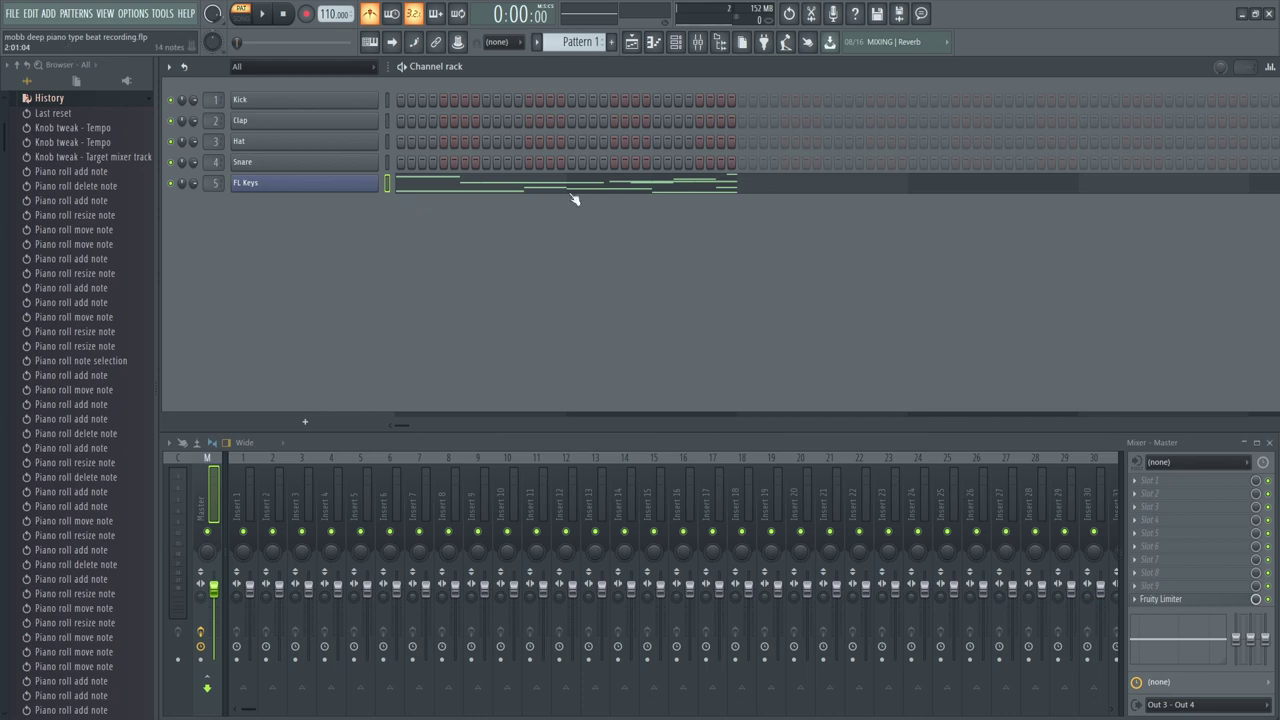
Select all five channels and route them to consecutive mixer tracks starting from Insert 1
click(387, 99)
right_click(243, 512)
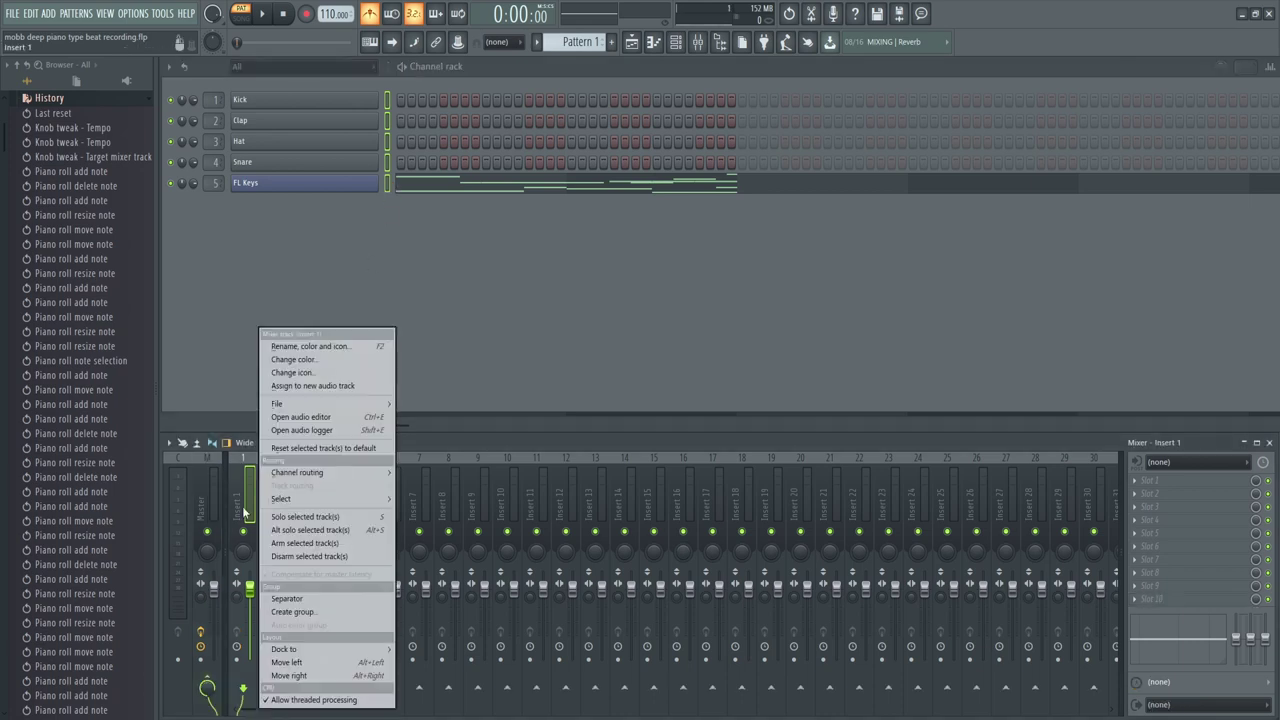
mouse_move(325, 473)
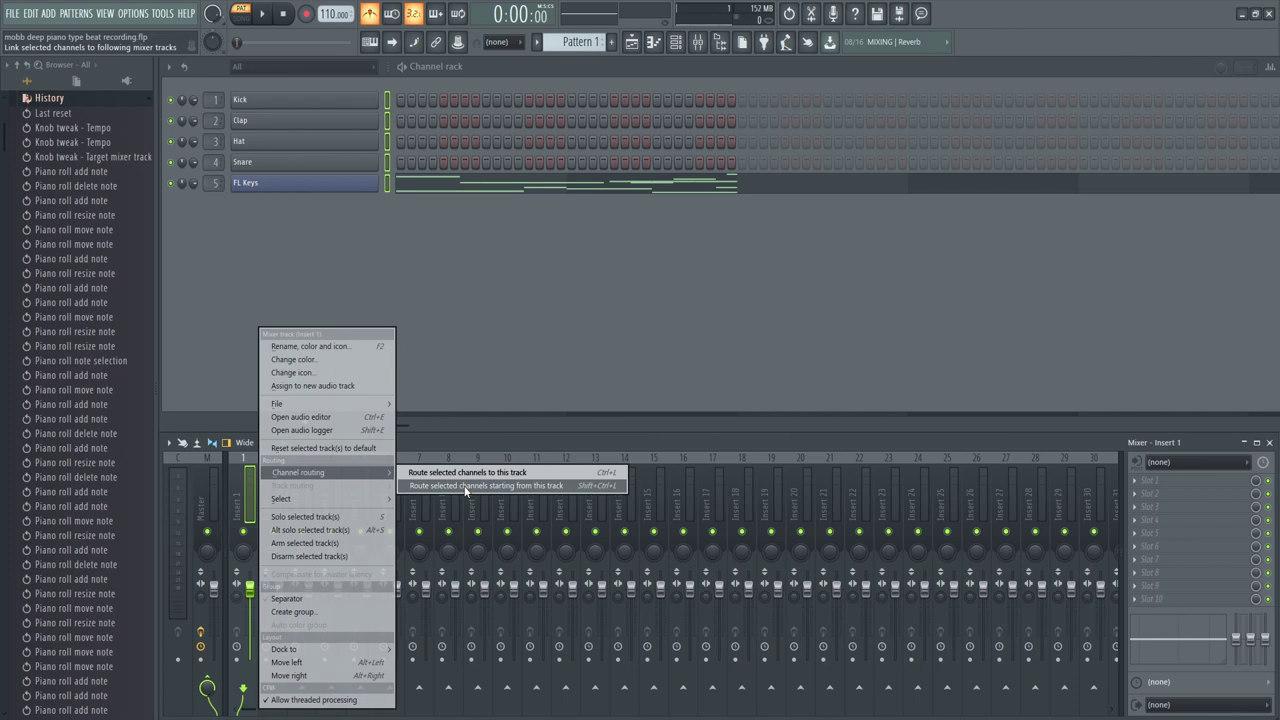
click(465, 486)
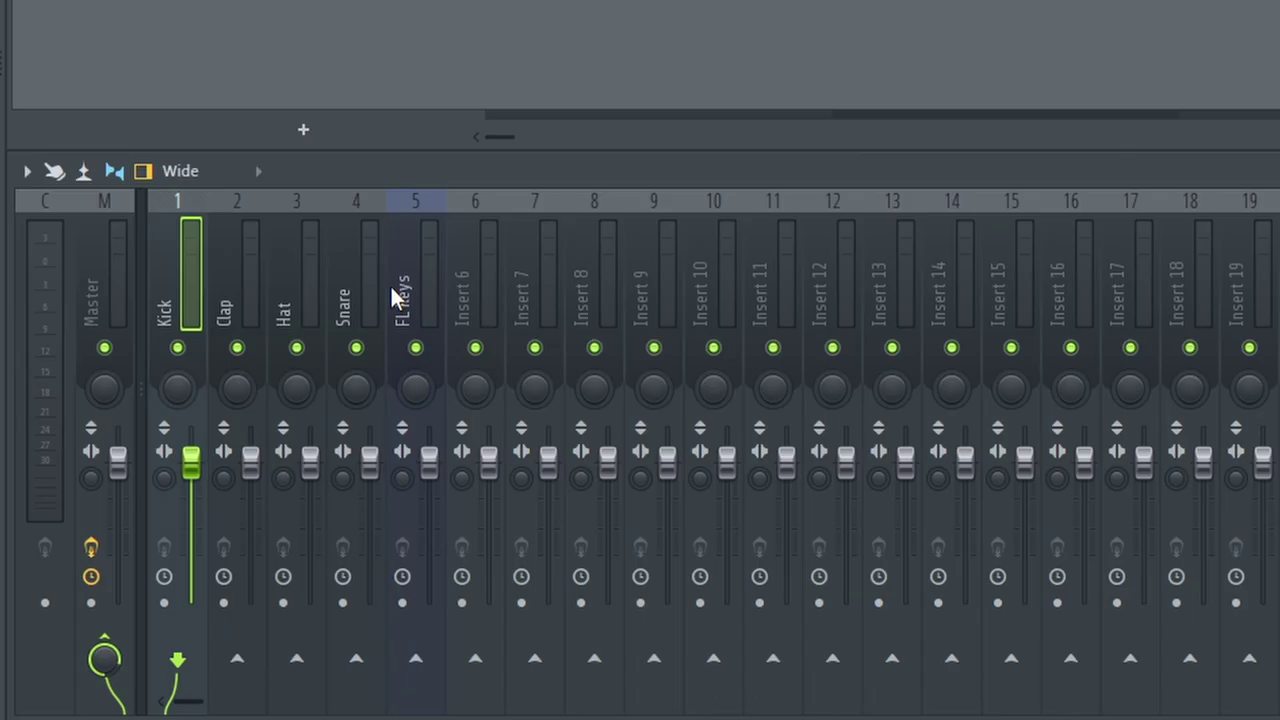
Load Fruity Parametric EQ 2 into the second effect slot of the FL Keys mixer track
click(421, 272)
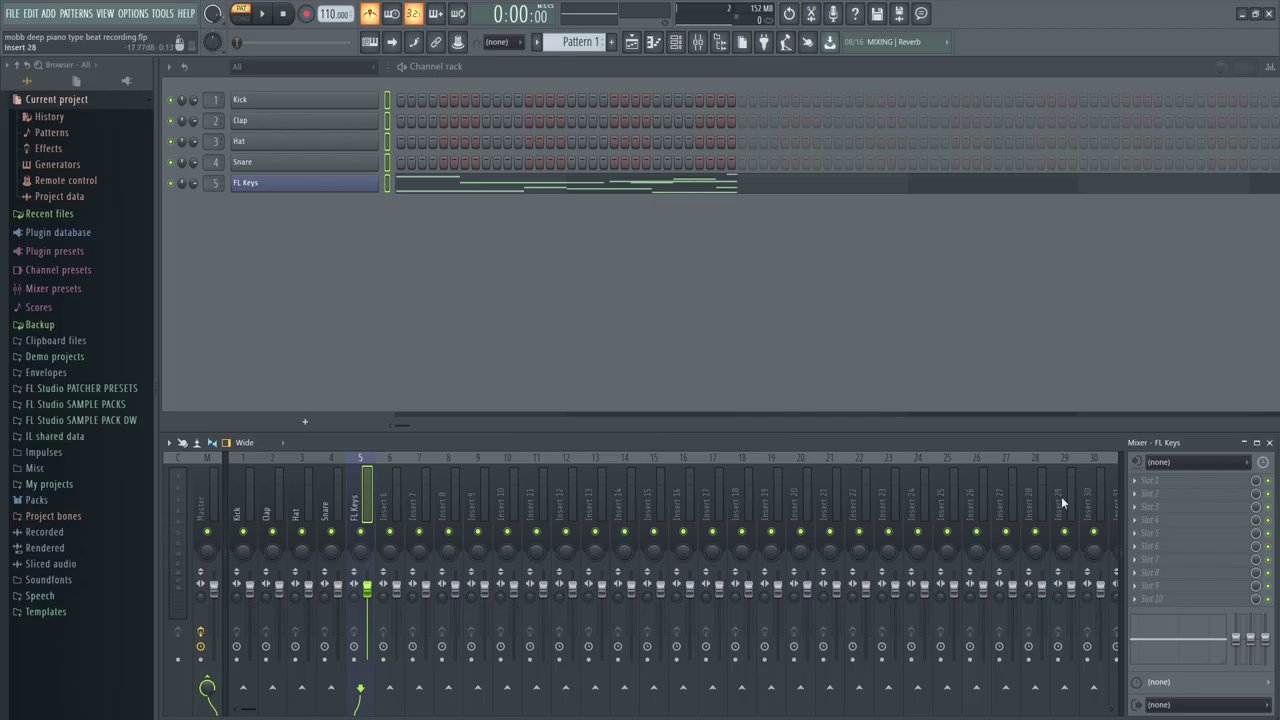
click(1146, 501)
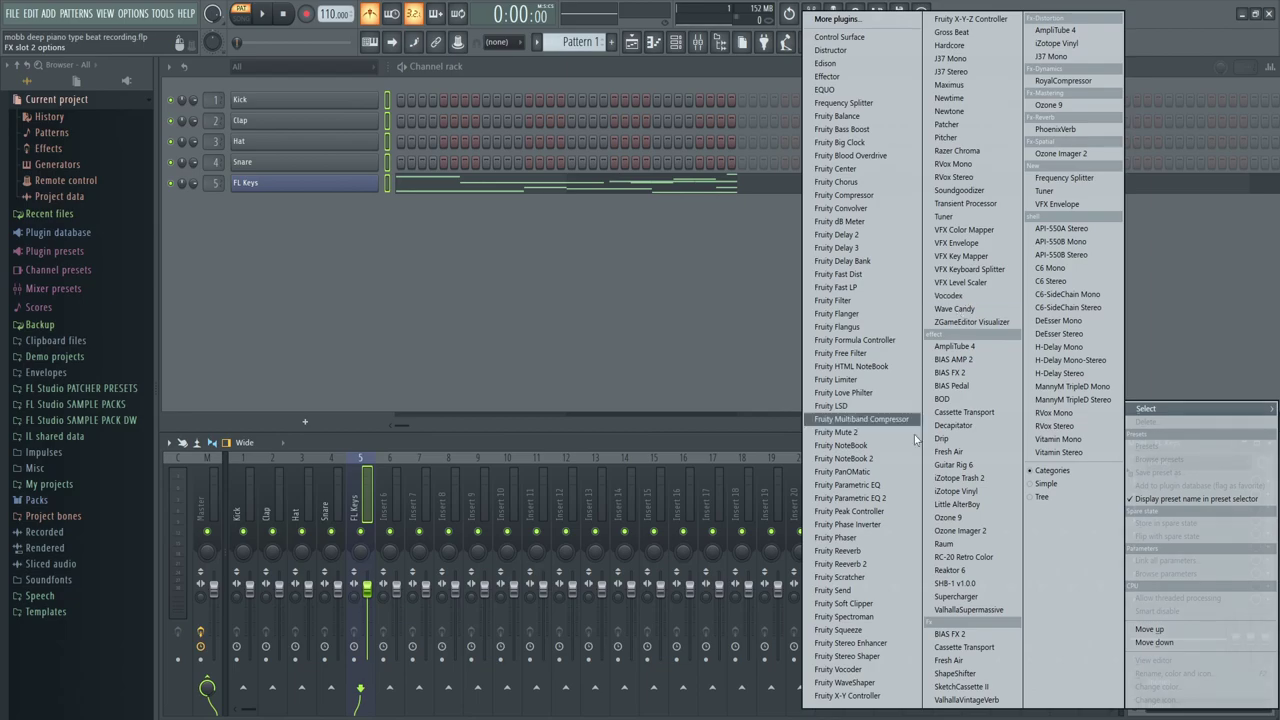
click(860, 500)
drag(519, 228, 620, 47)
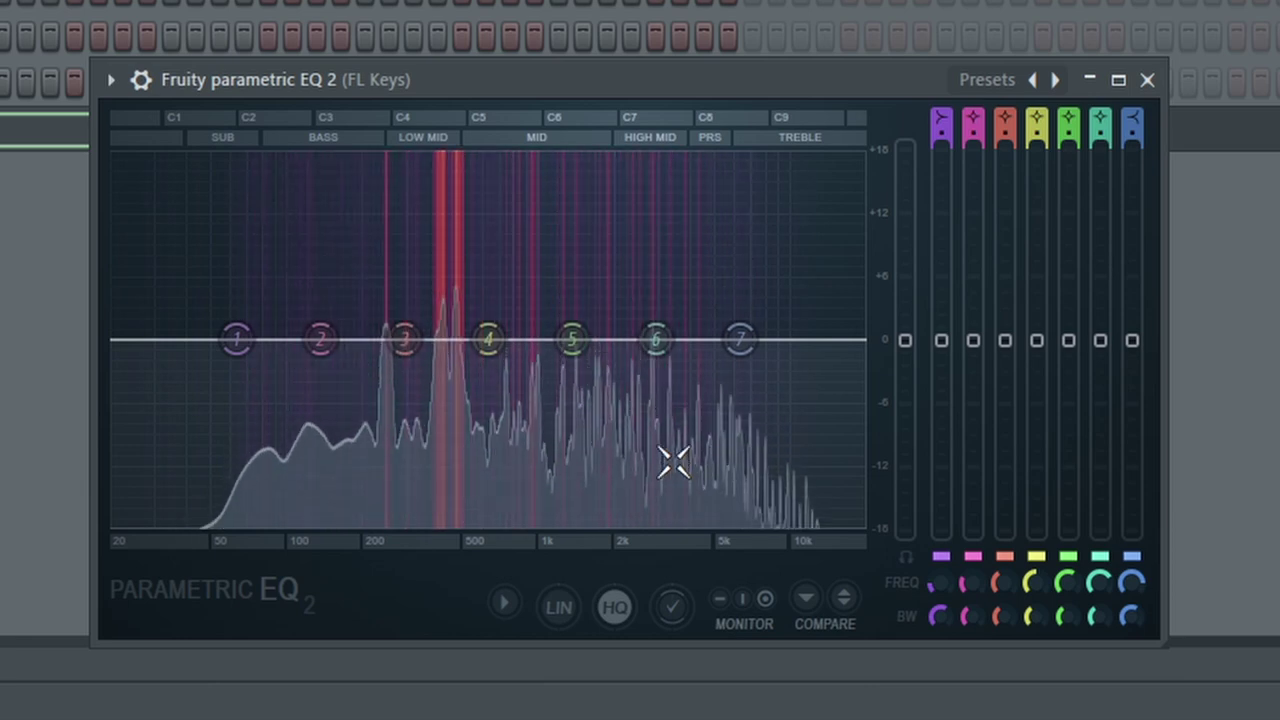
Lower EQ band 1 to about -18 dB and band 7 to about -7 dB, and close the equalizer
mouse_move(236, 340)
drag(236, 340, 250, 523)
drag(738, 340, 732, 410)
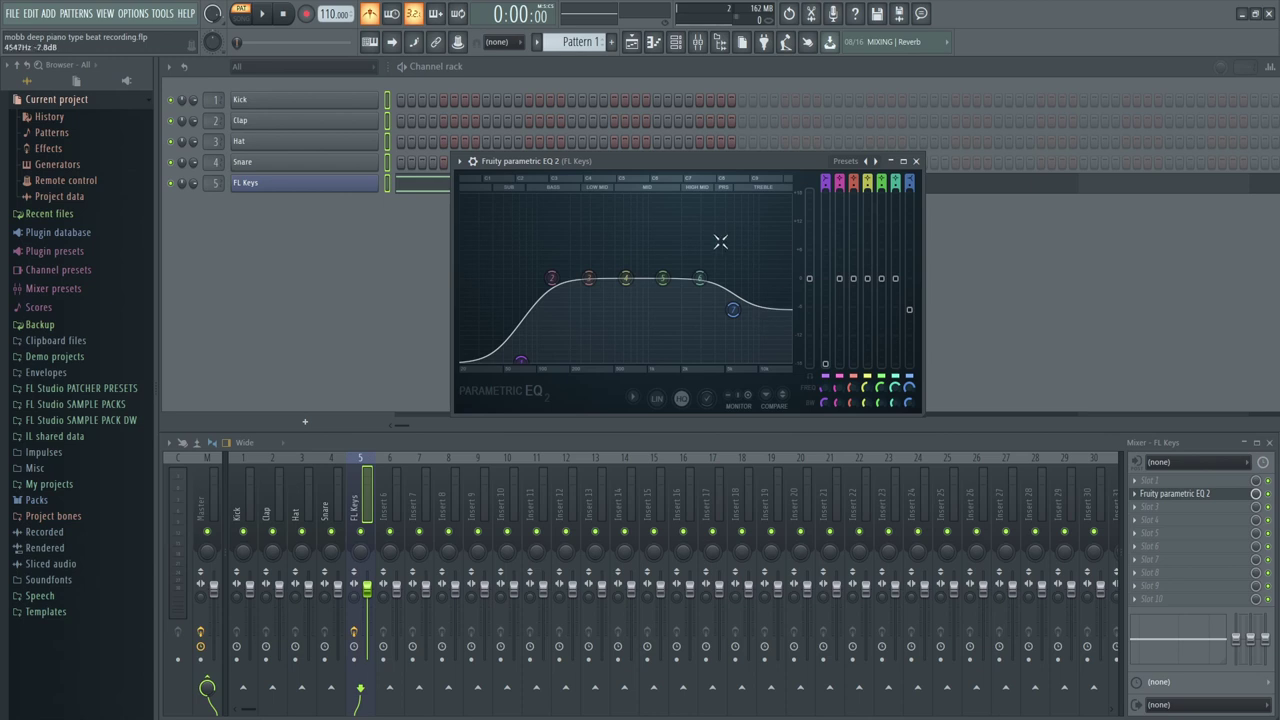
click(916, 162)
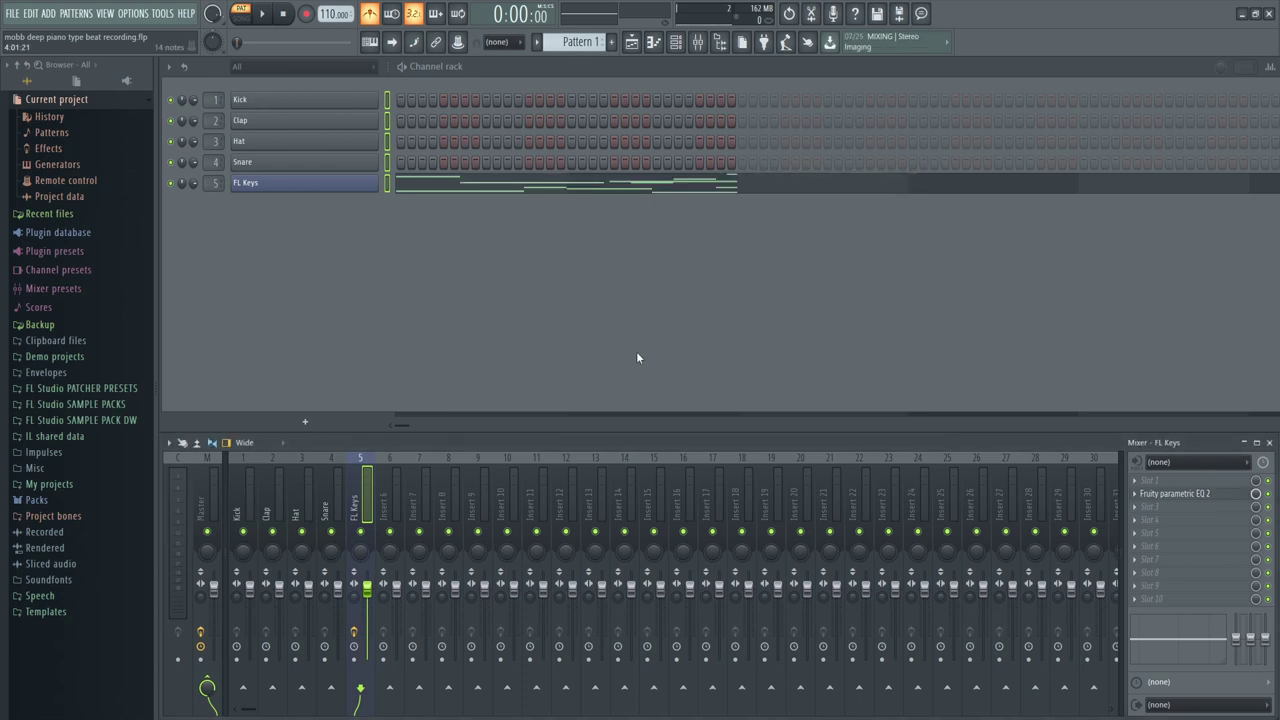
Load Fruity Reeverb 2 into the third effect slot of the FL Keys track and set its wet level to 97%
click(1140, 511)
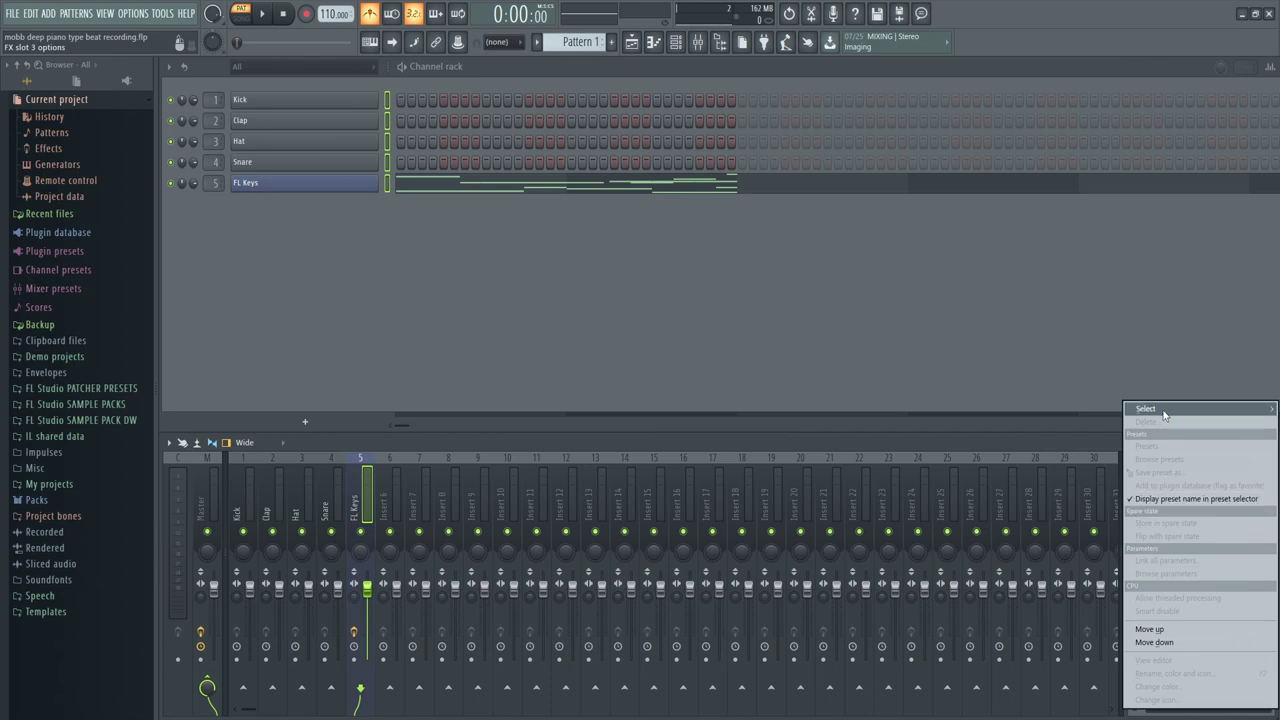
mouse_move(1161, 411)
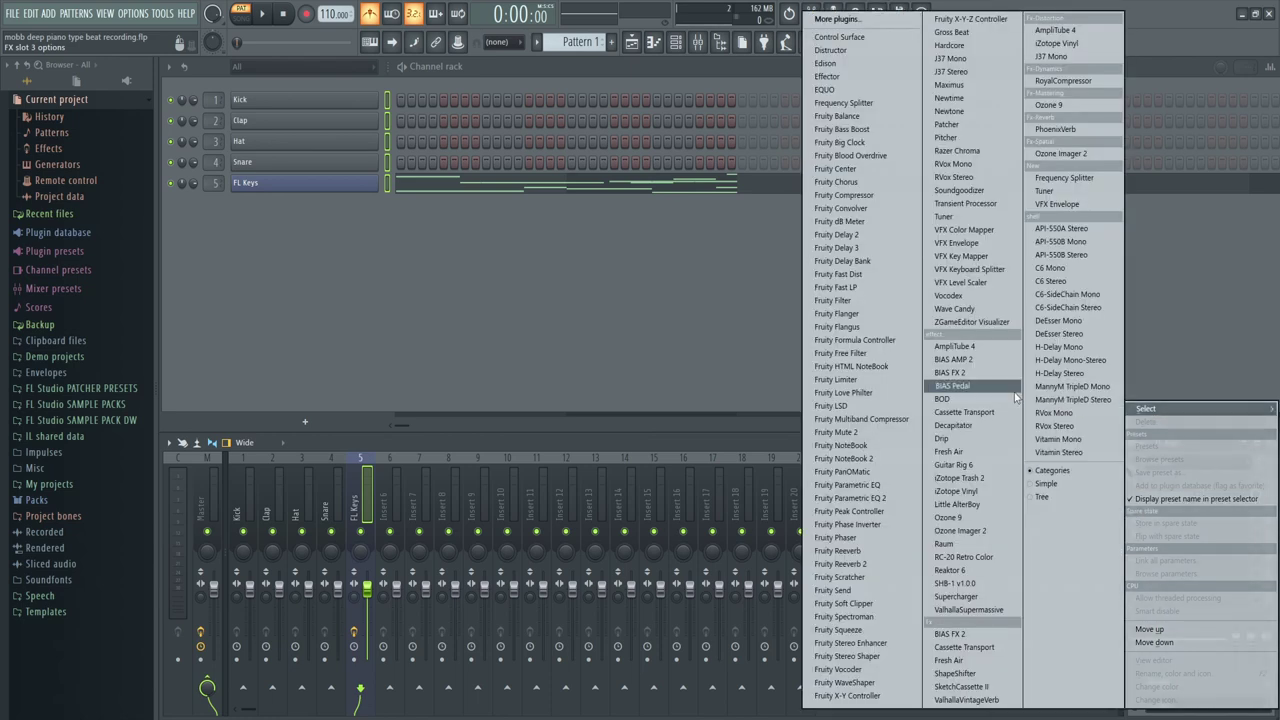
click(855, 563)
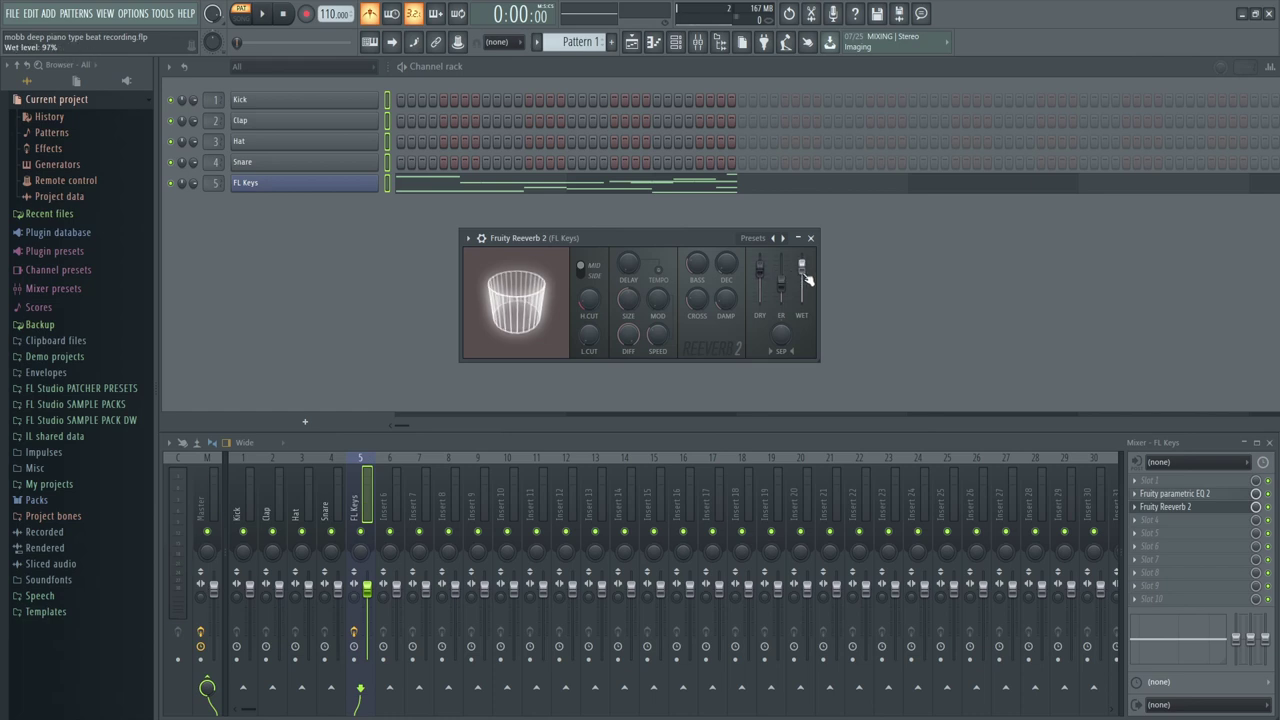
Set the reverb's dry level to 91% while auditioning the melody, and close the reverb
key(space)
drag(770, 277, 766, 280)
key(space)
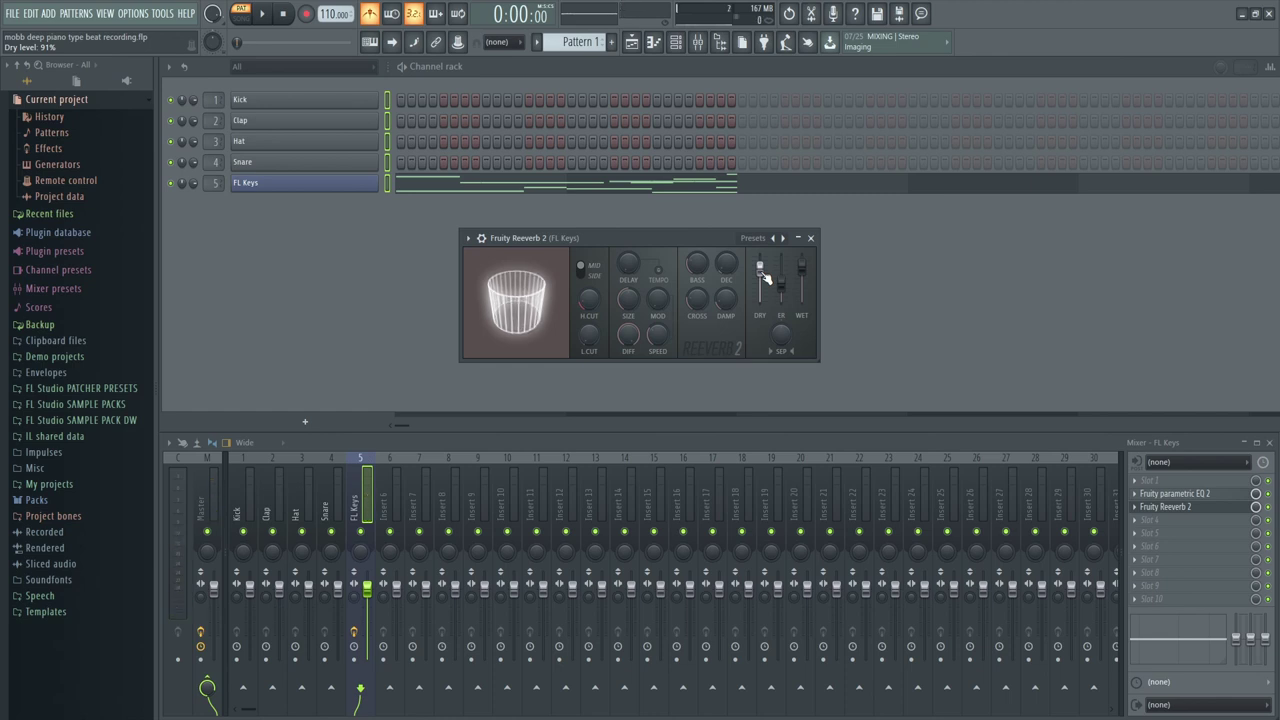
key(space)
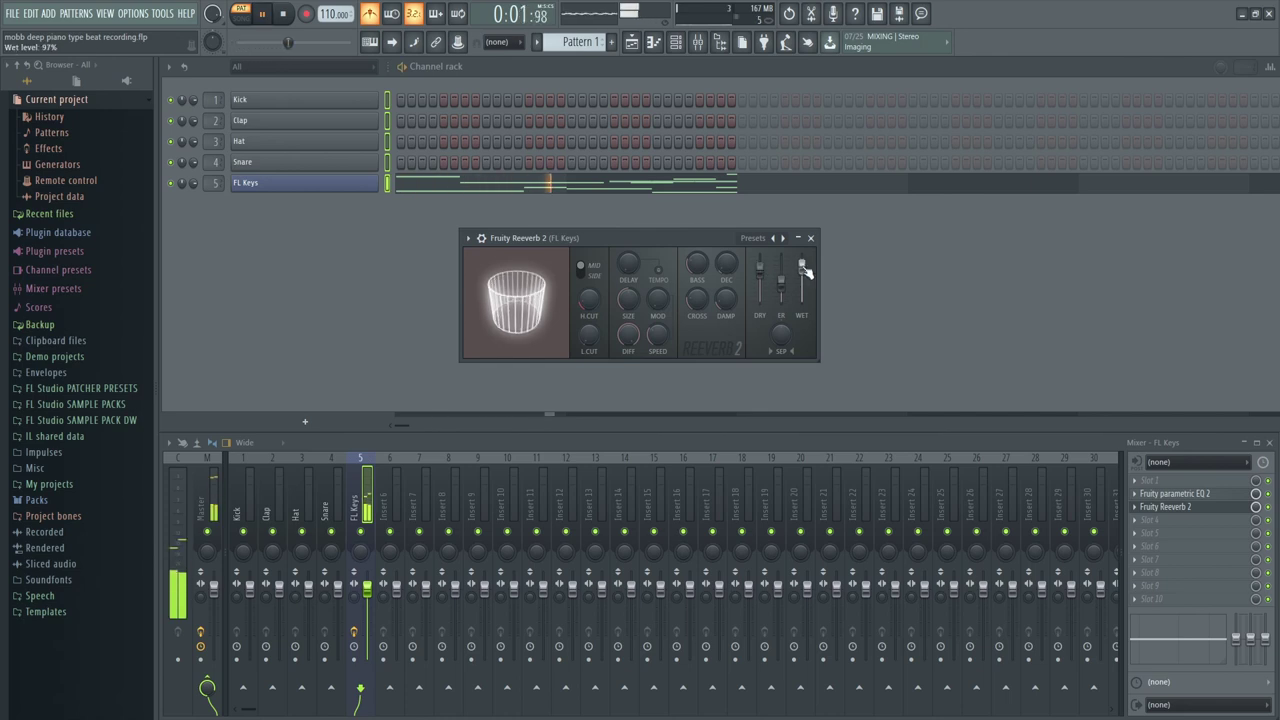
key(space)
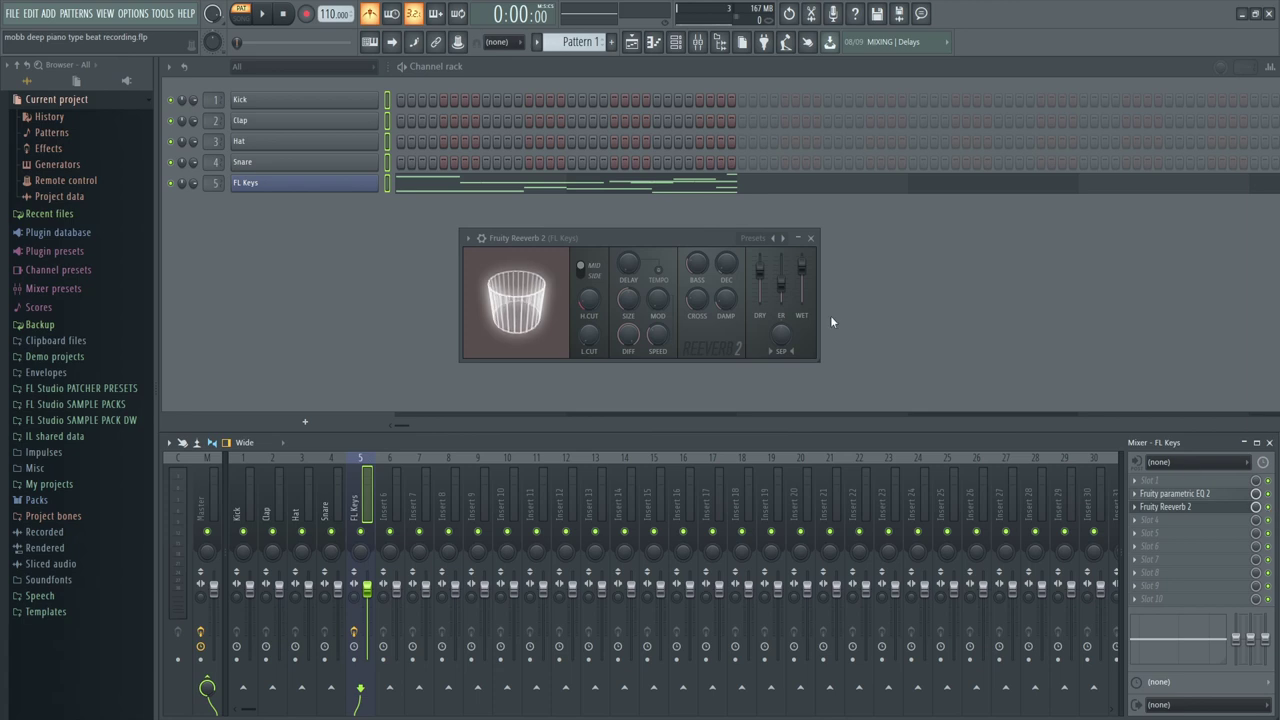
click(812, 240)
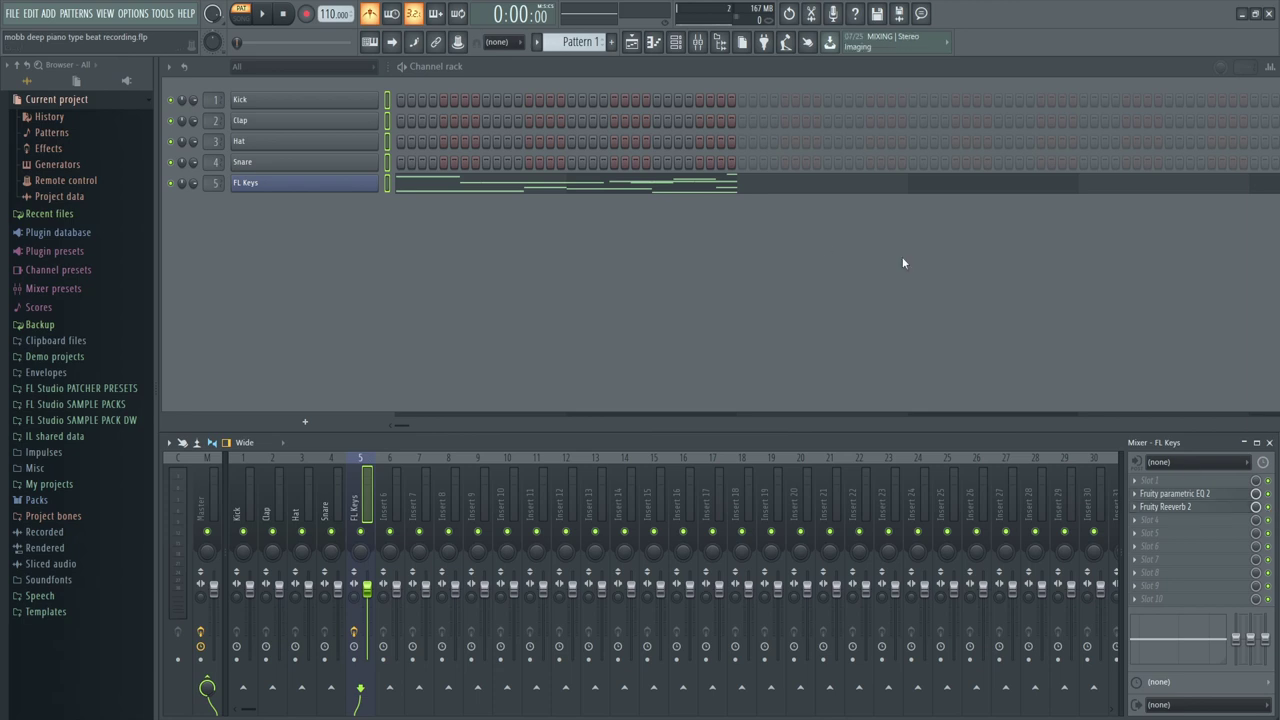
Load Fruity Fast Dist into the fourth effect slot of the FL Keys mixer track and audition the melody
click(1150, 520)
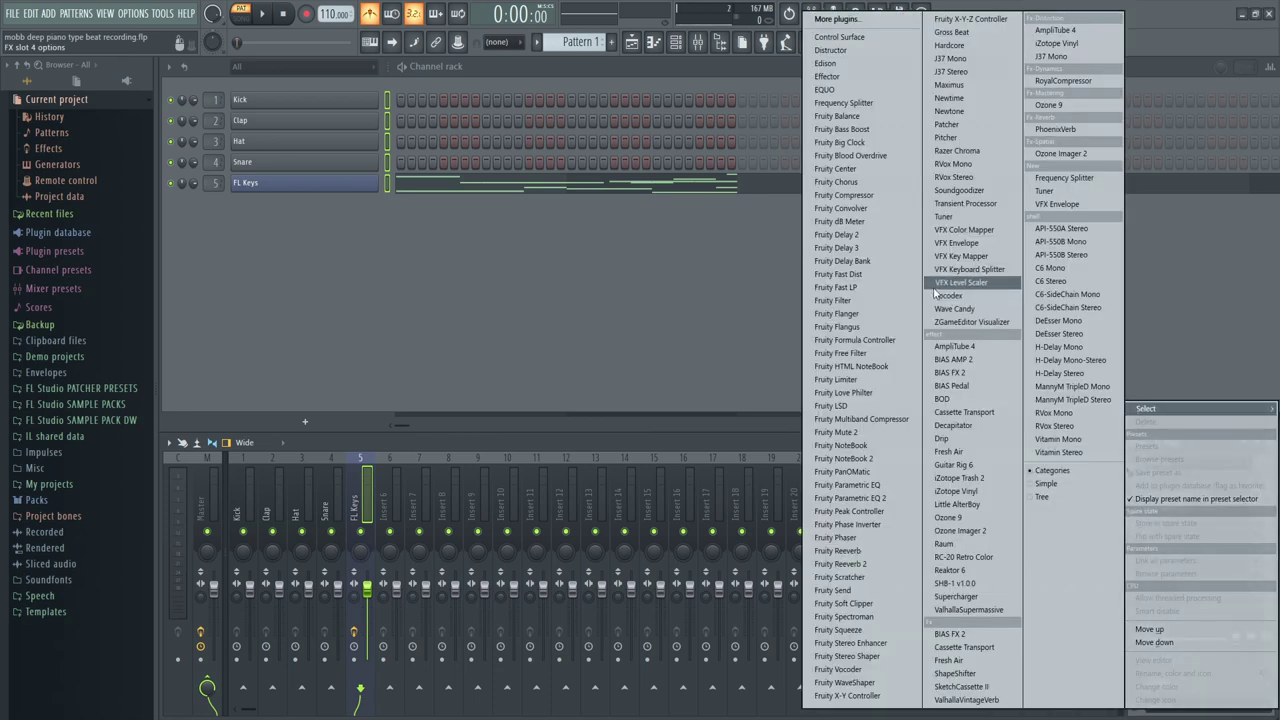
click(870, 274)
drag(425, 250, 565, 266)
key(space)
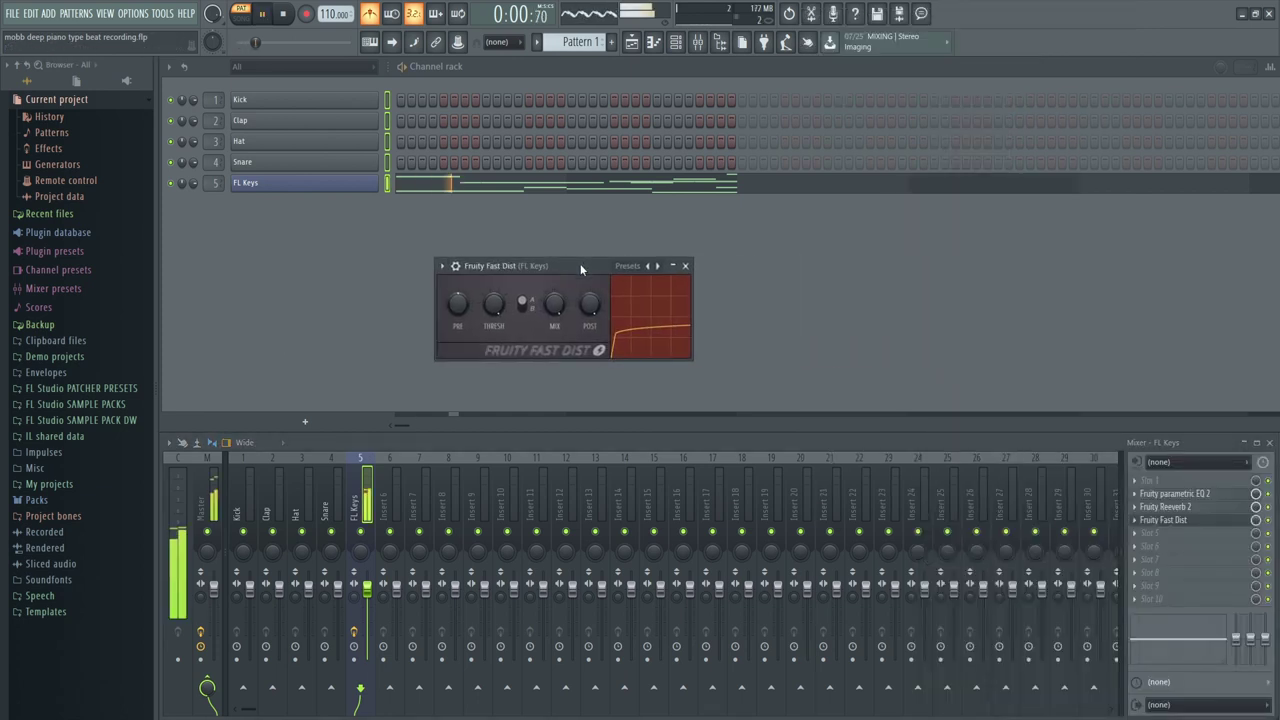
key(space)
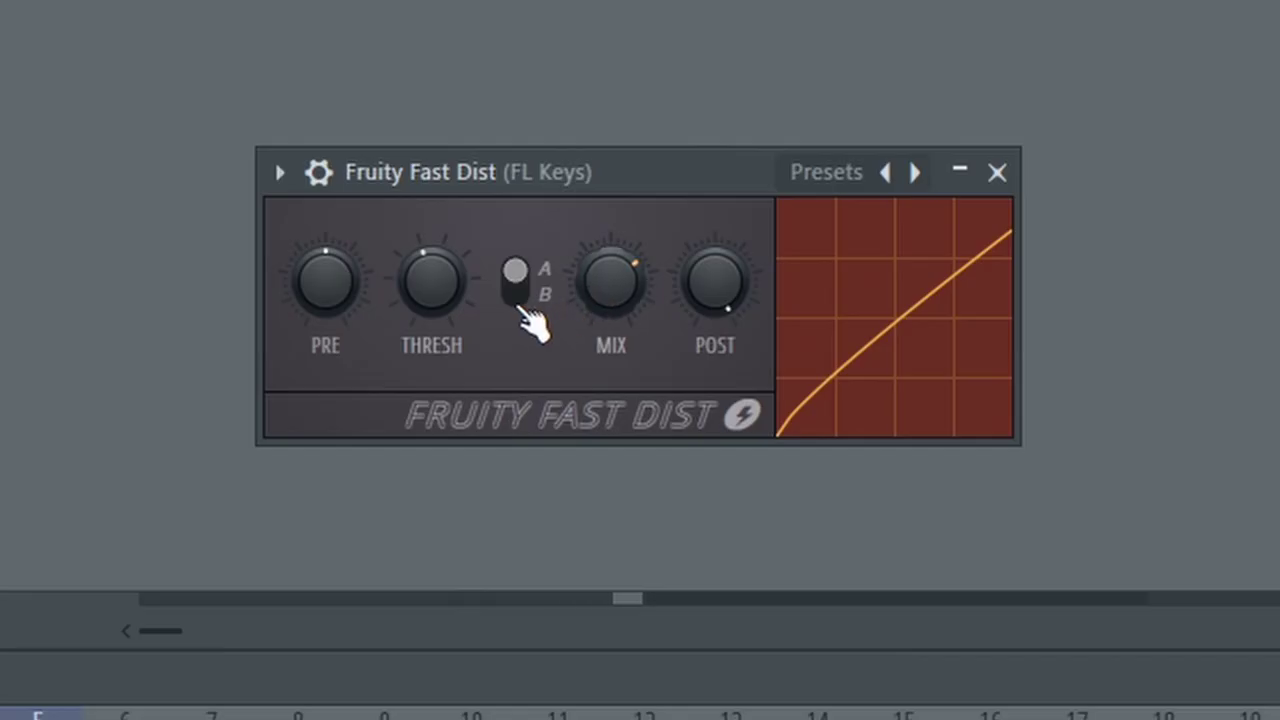
Compare distortion types A and B, keep type A, fine-tune the mix and post levels, and close Fruity Fast Dist
click(523, 306)
click(523, 306)
drag(600, 290, 600, 286)
drag(694, 309, 694, 325)
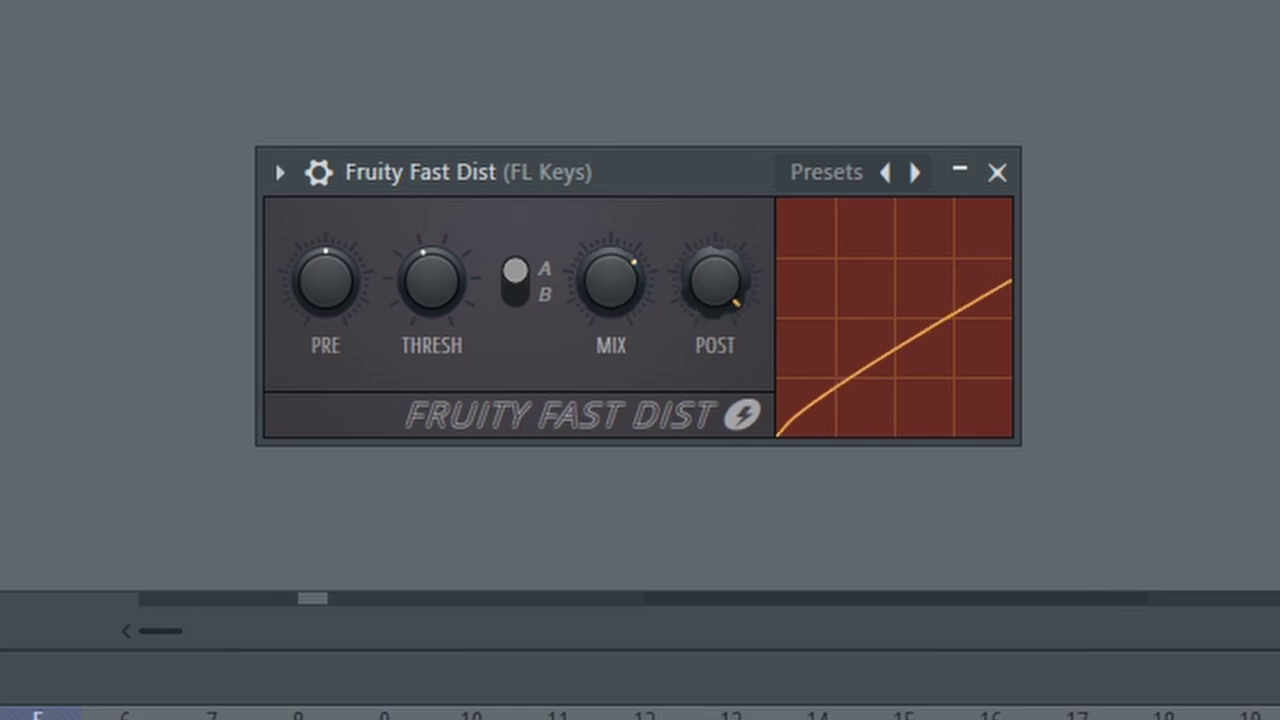
drag(715, 282, 715, 264)
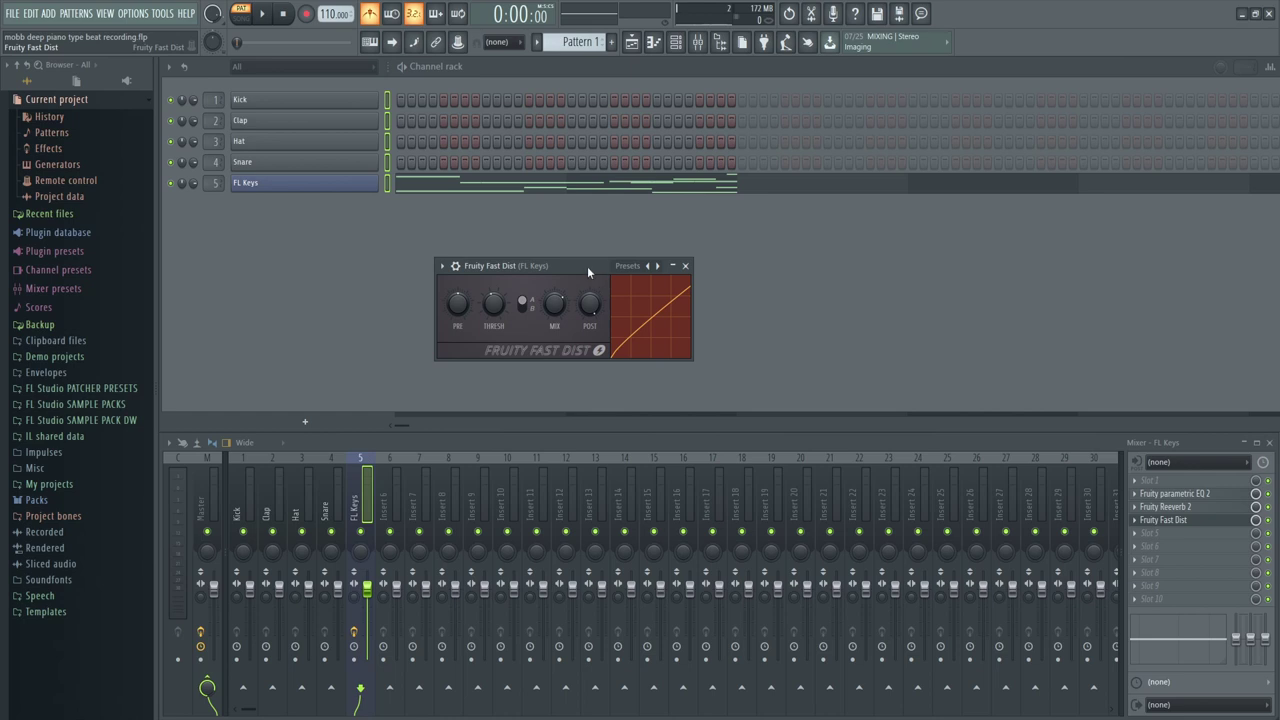
click(685, 266)
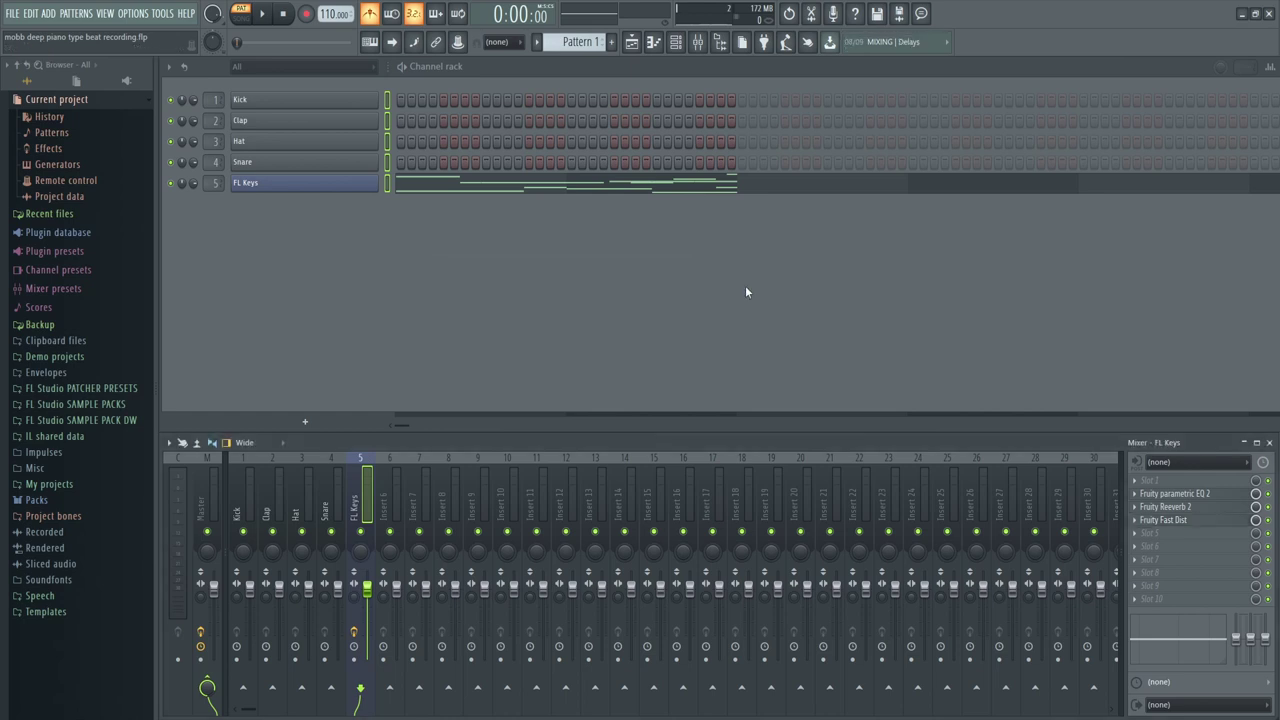
Load SketchCassette II into the fifth effect slot of the FL Keys track and audition its default preset
click(1141, 543)
mouse_move(1158, 414)
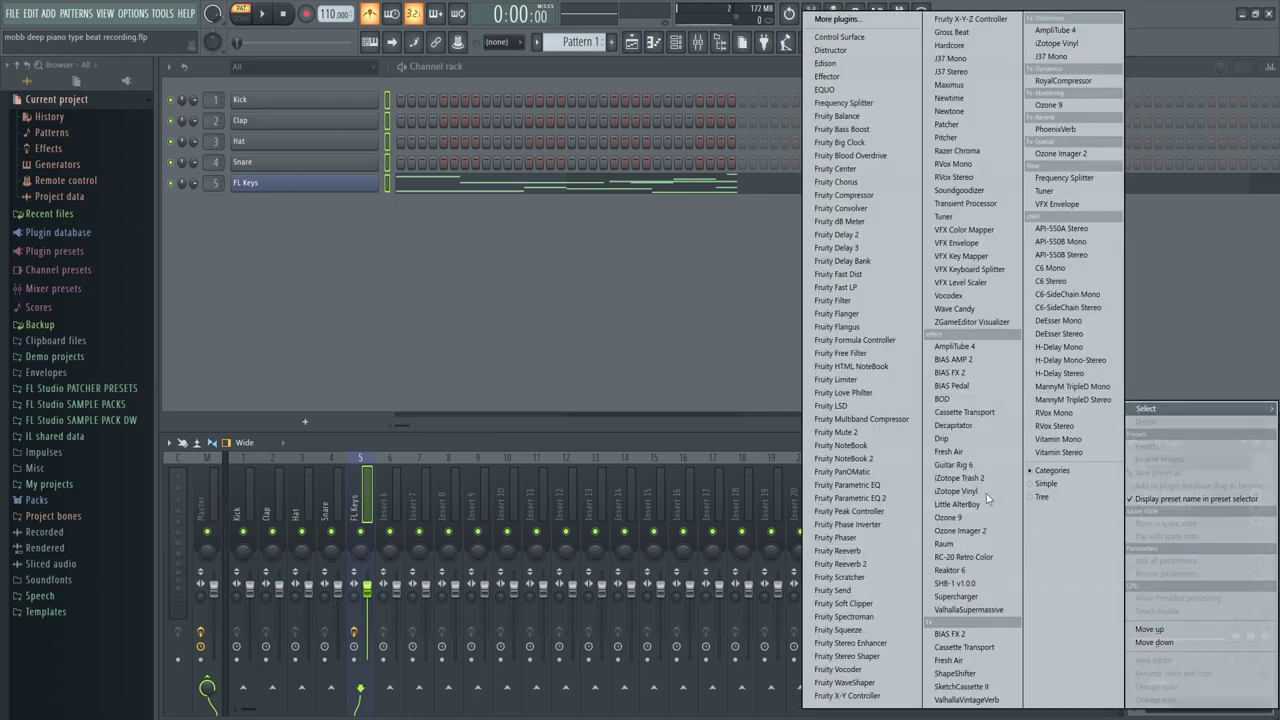
click(980, 686)
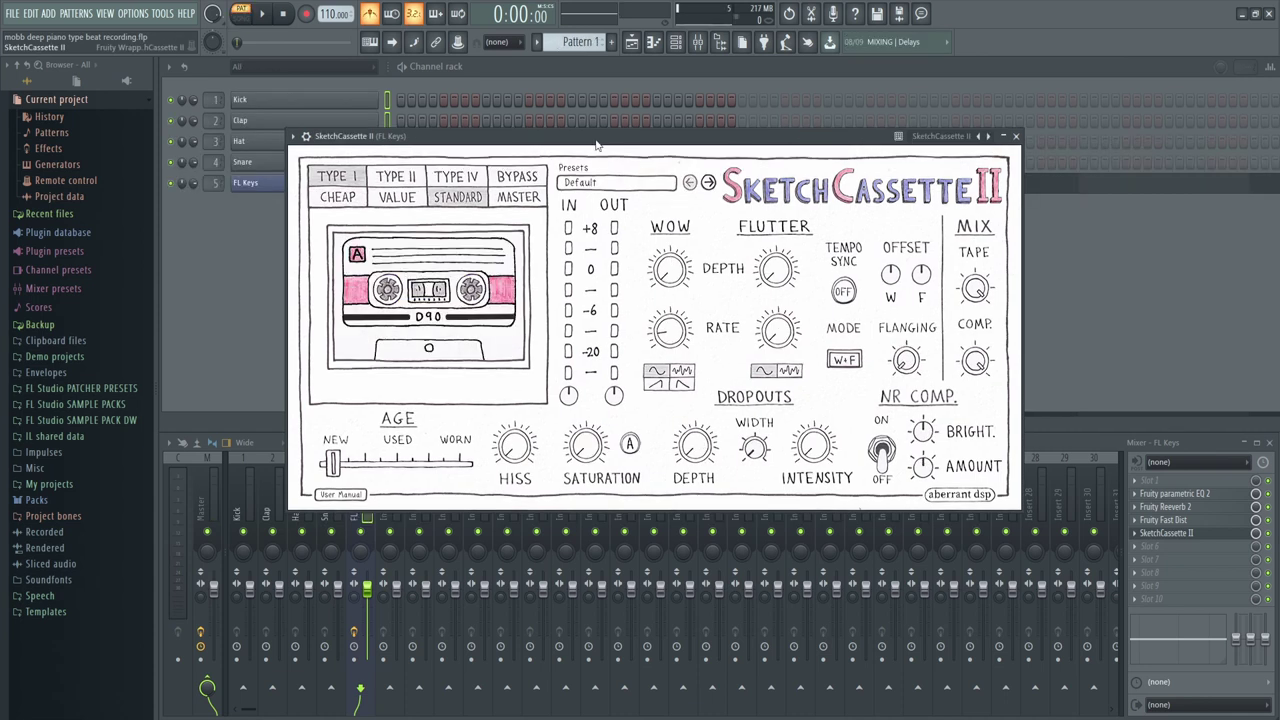
key(space)
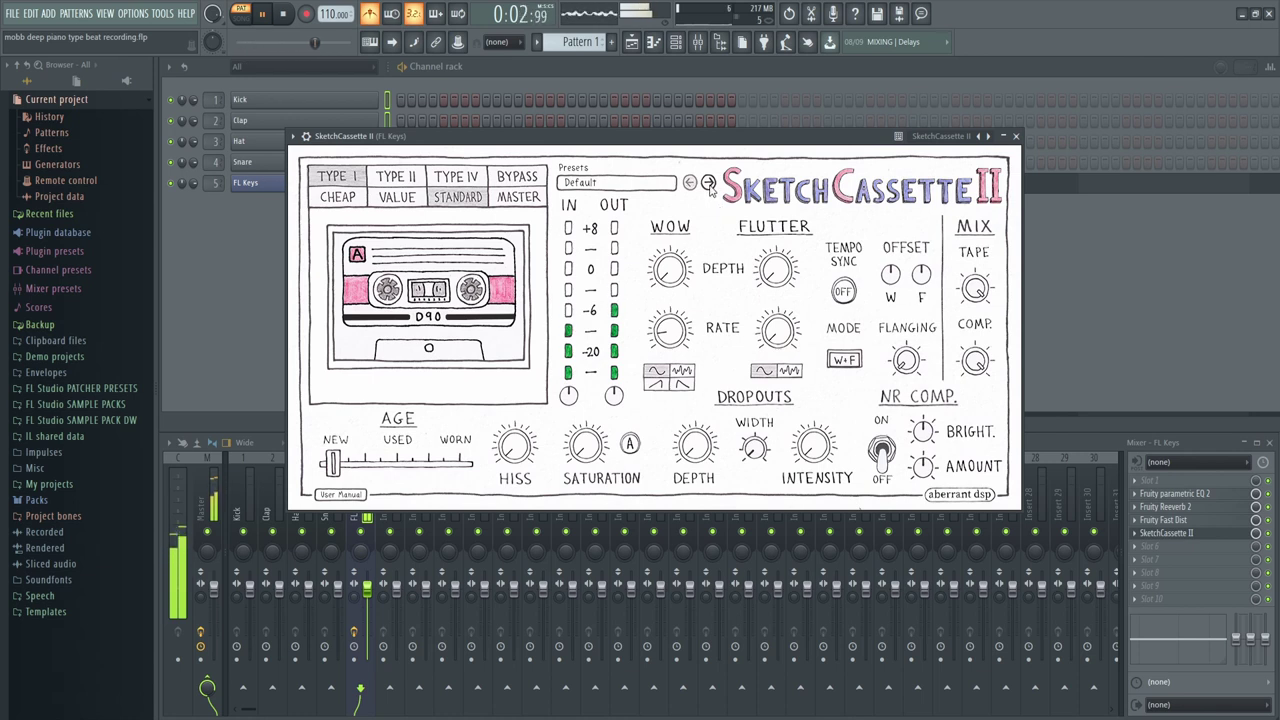
key(space)
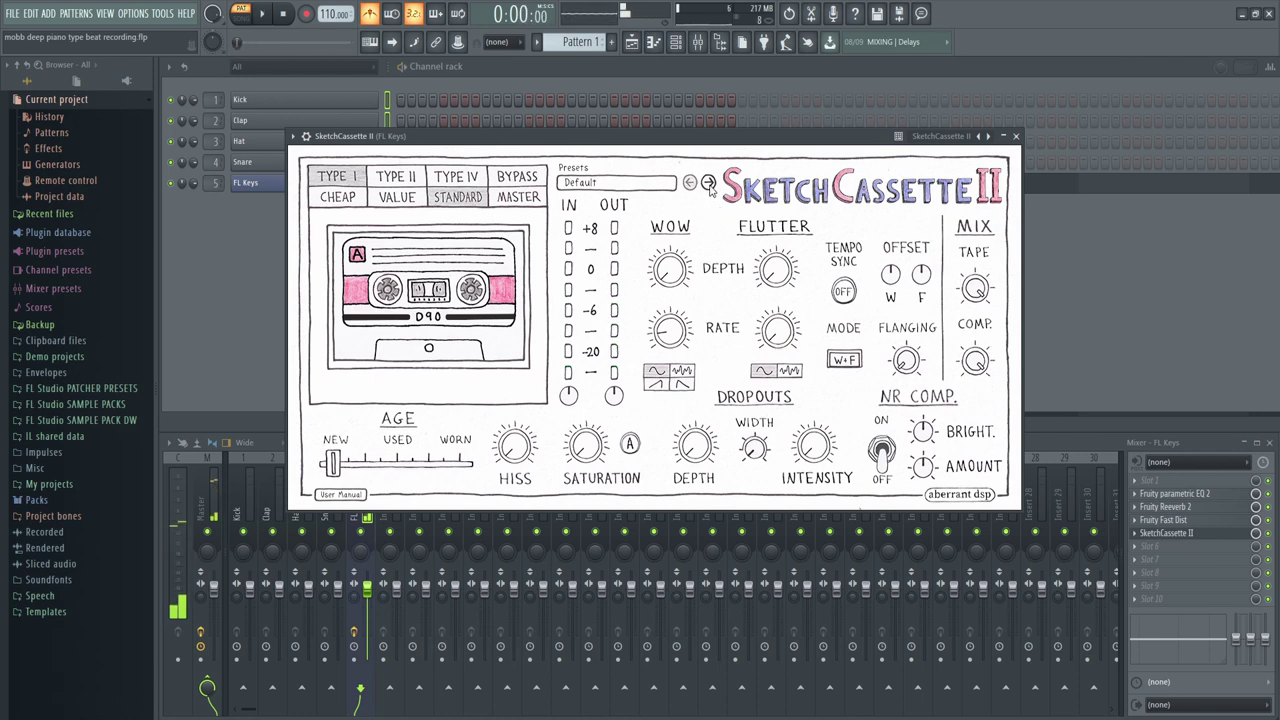
Audition the Classic Tape presets of SketchCassette II and select Radio Shack
click(708, 183)
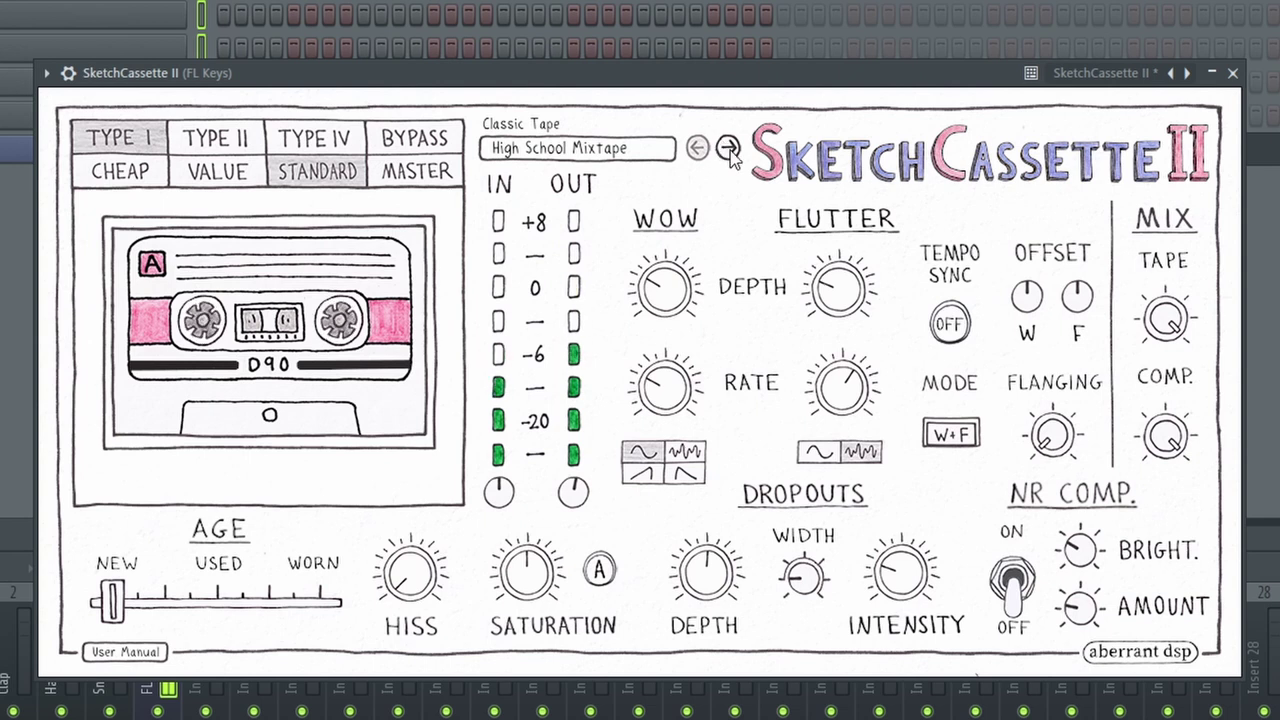
click(729, 150)
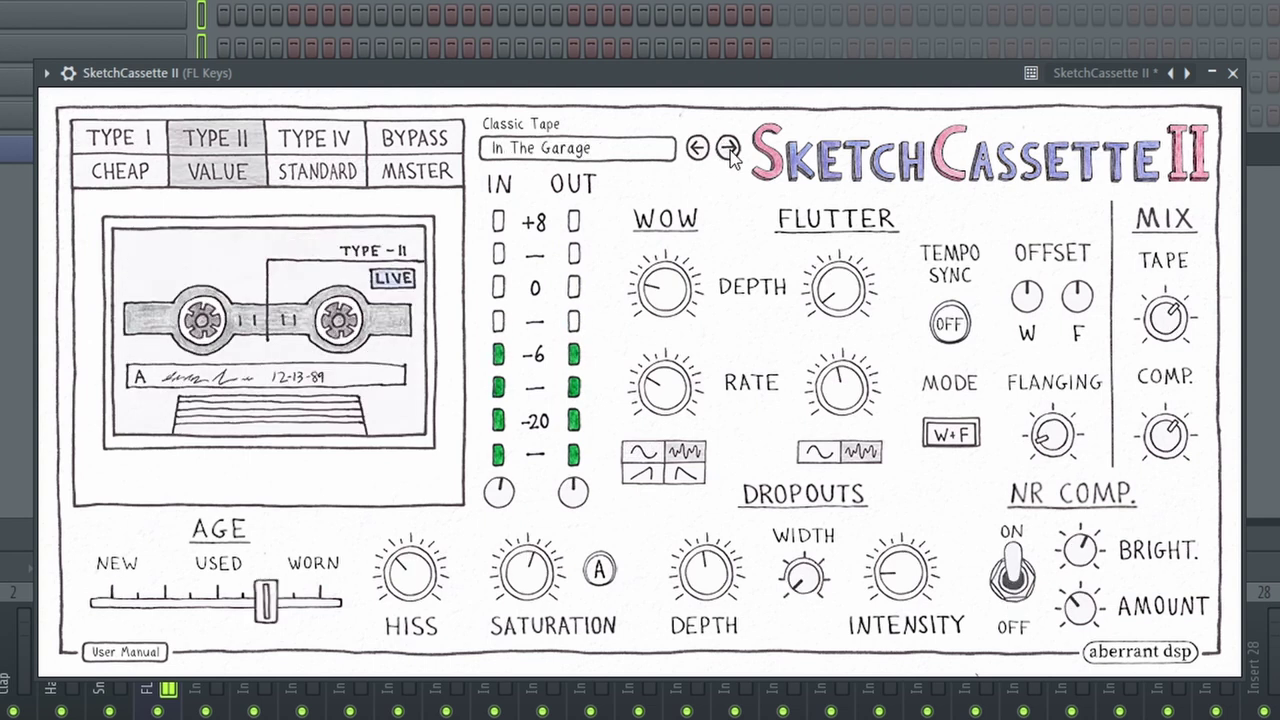
click(729, 150)
click(729, 150)
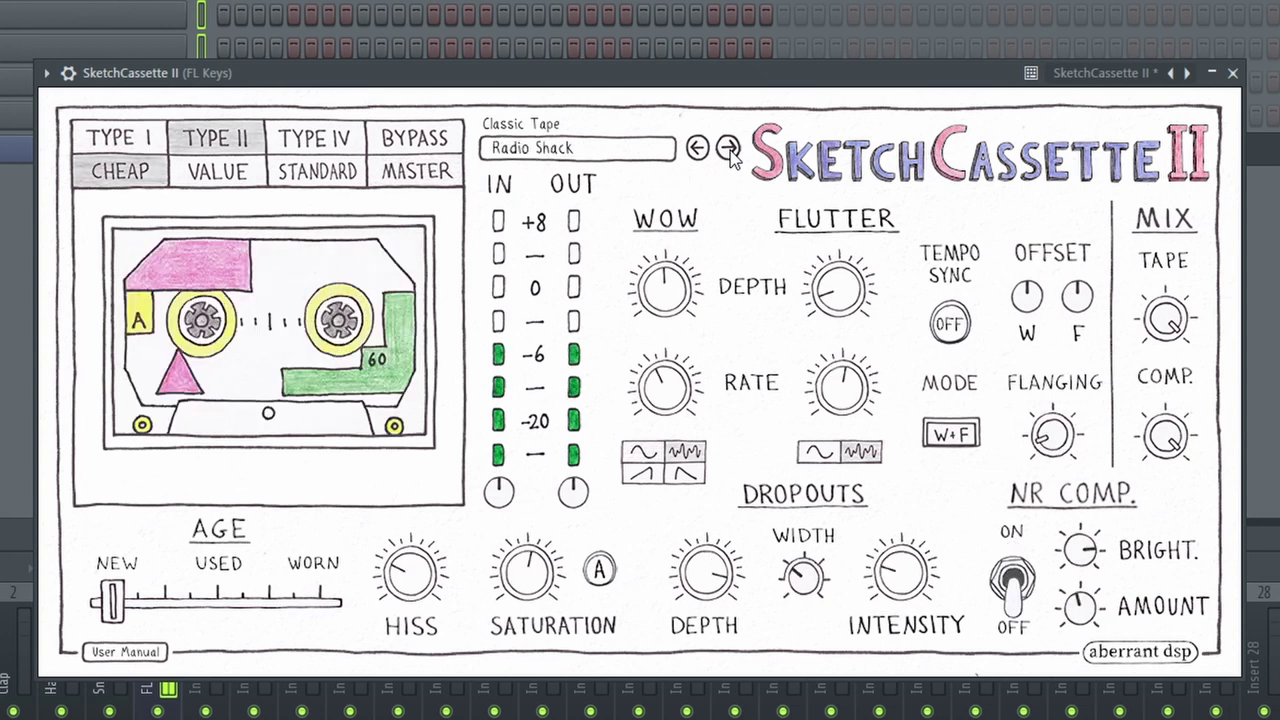
click(729, 150)
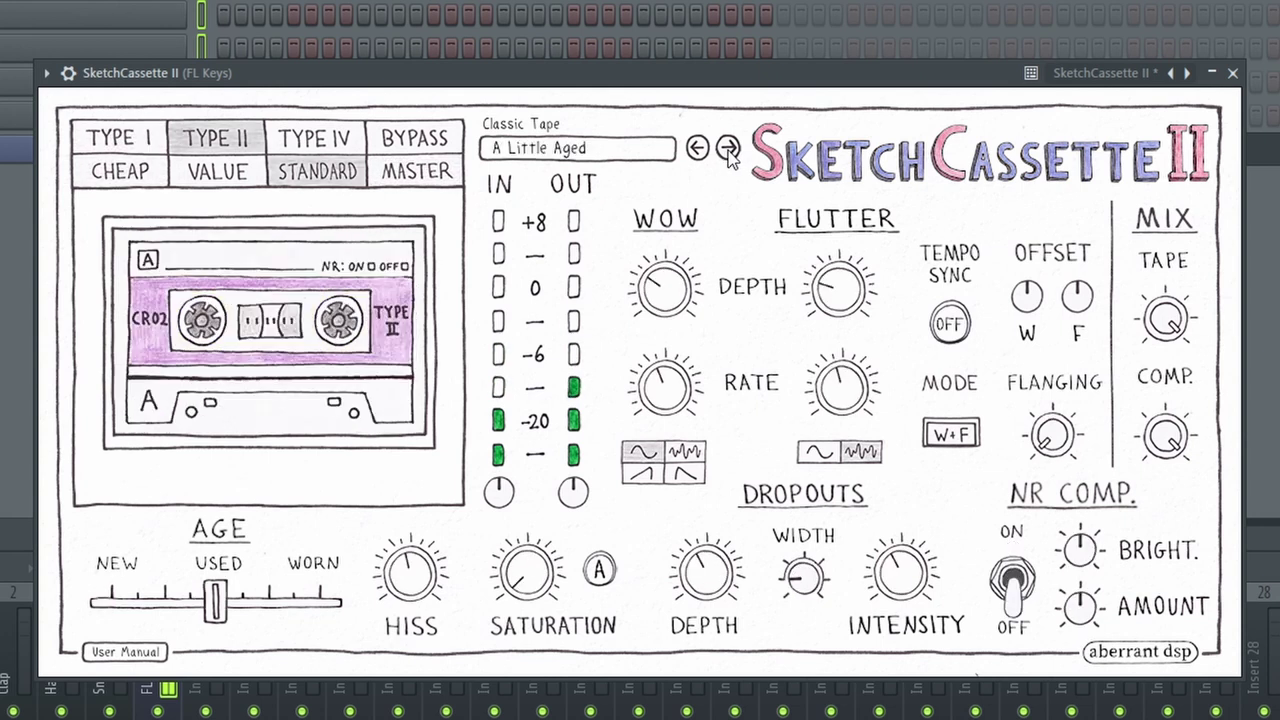
click(729, 150)
click(729, 150)
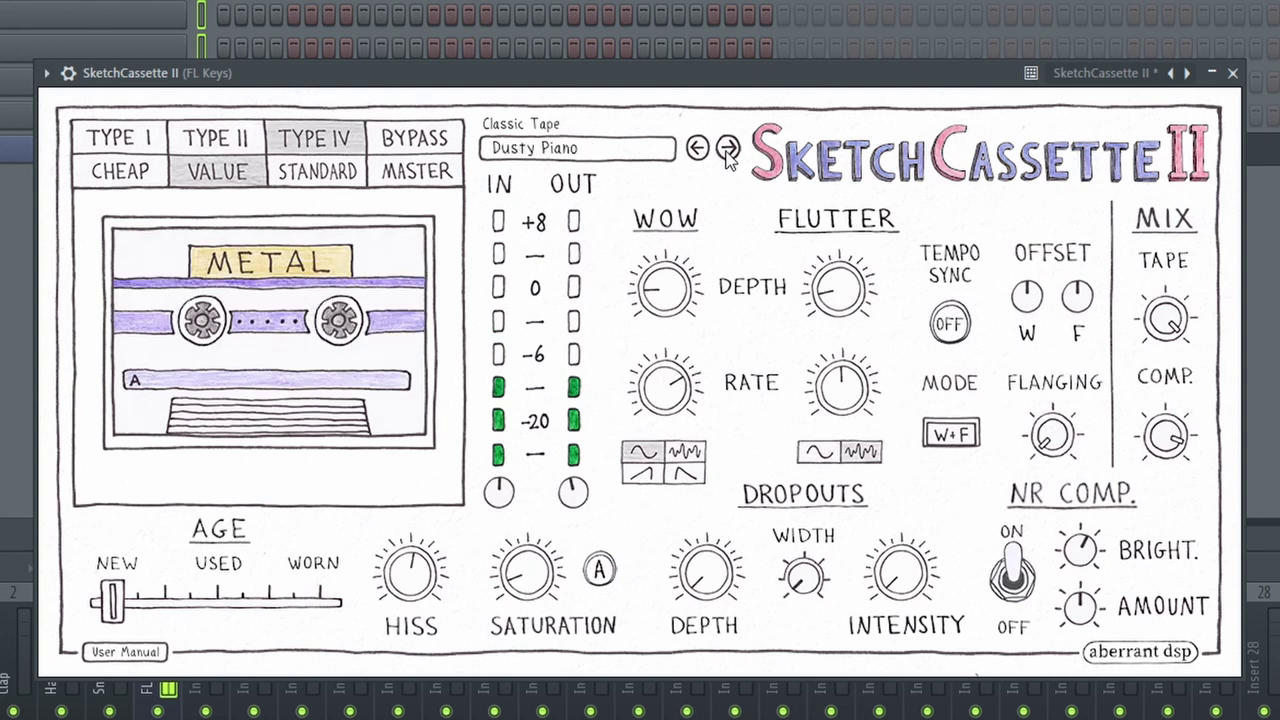
click(729, 150)
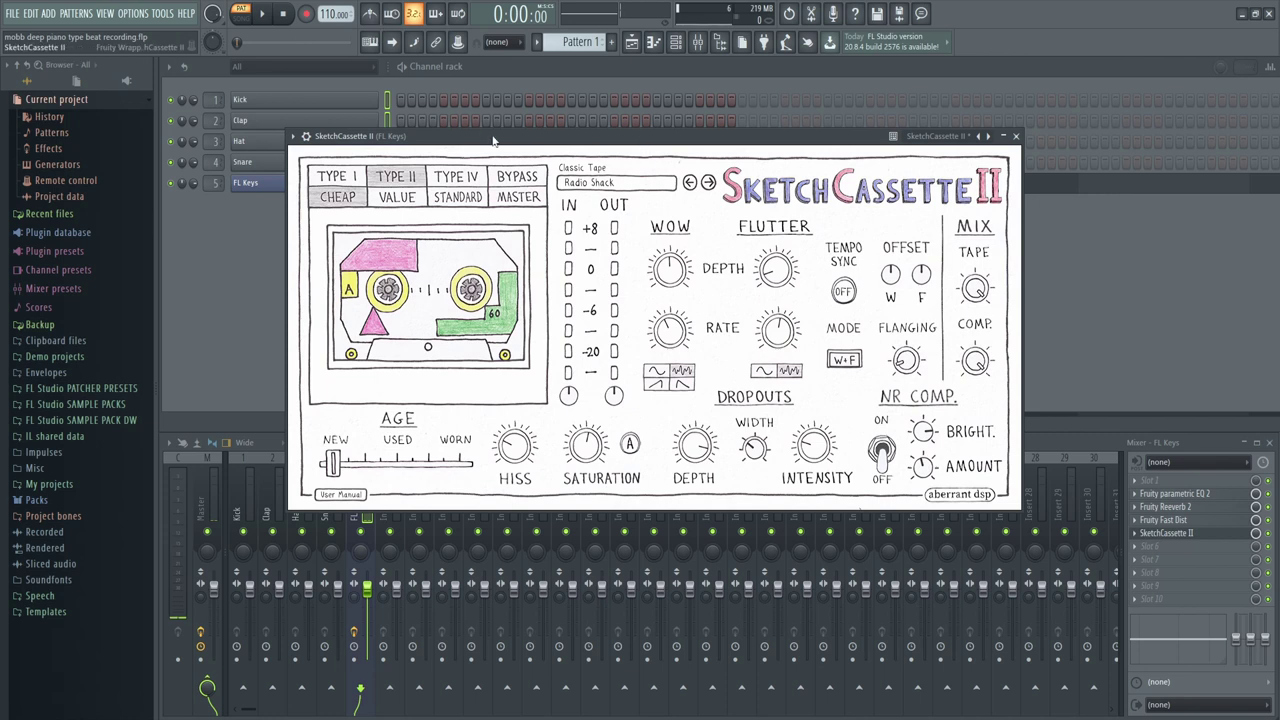
drag(560, 141, 566, 155)
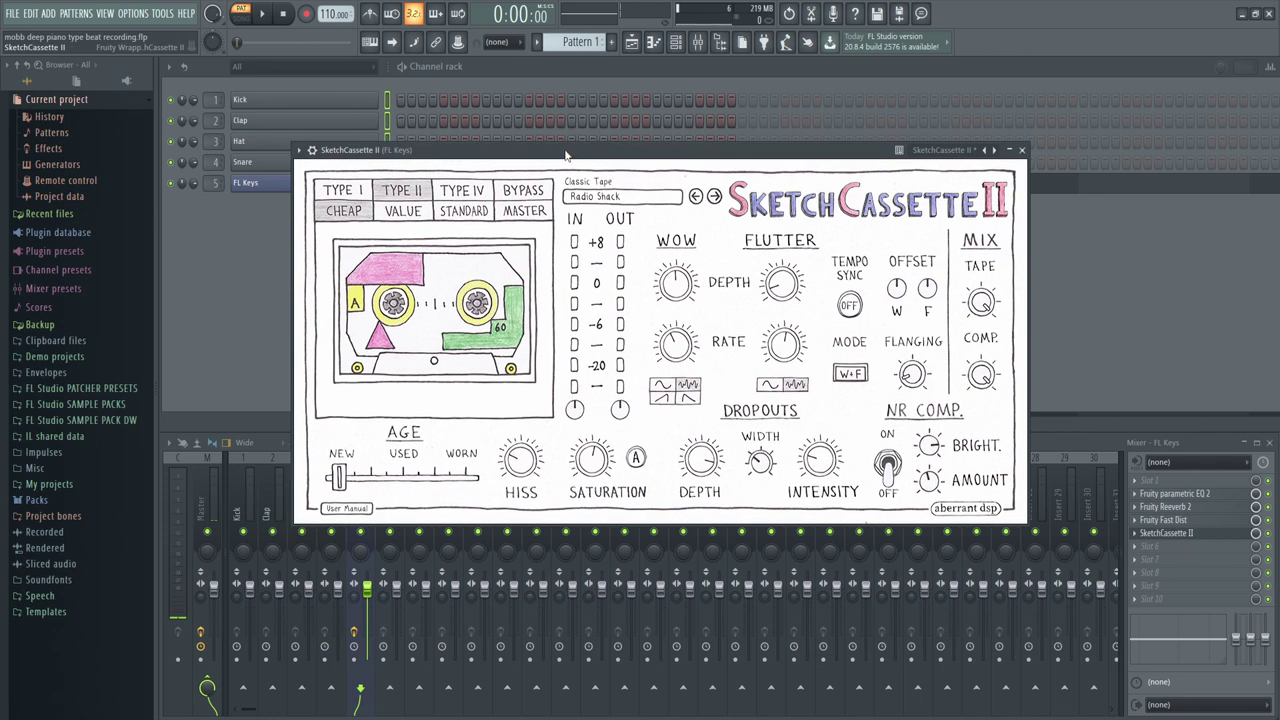
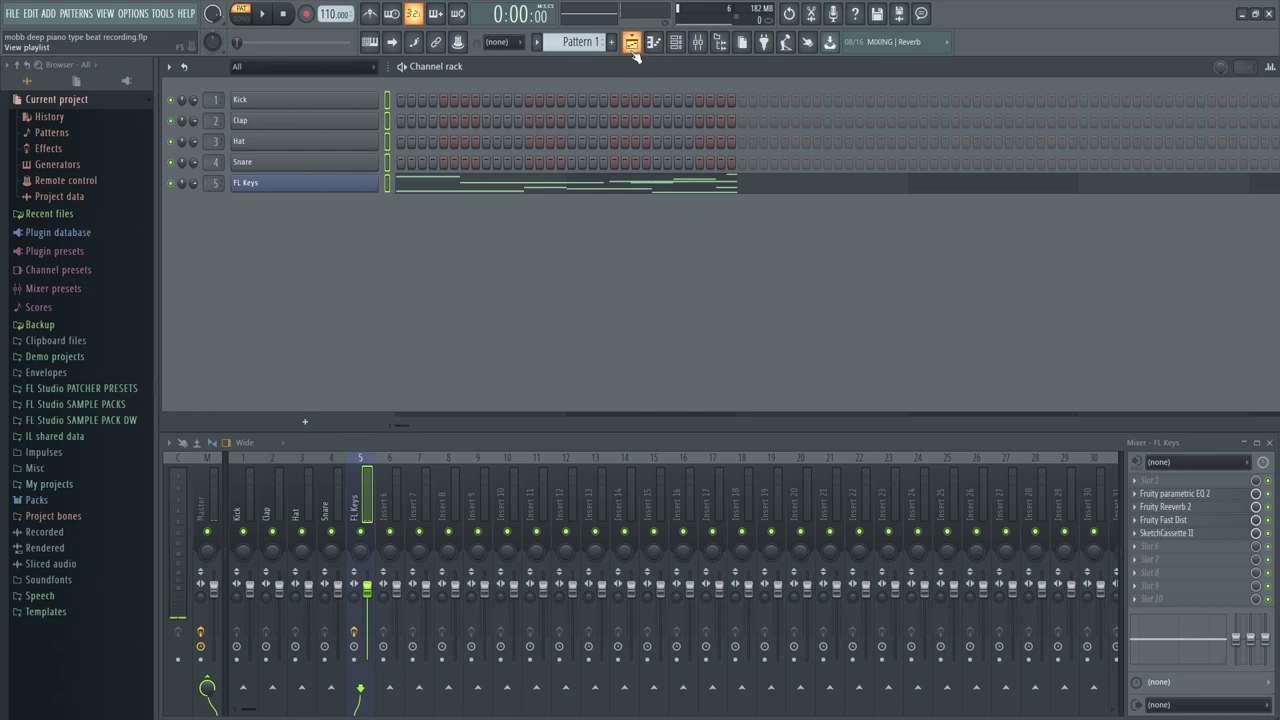
Open the playlist and rename Pattern 1 as "piano midi"
click(632, 48)
right_click(48, 62)
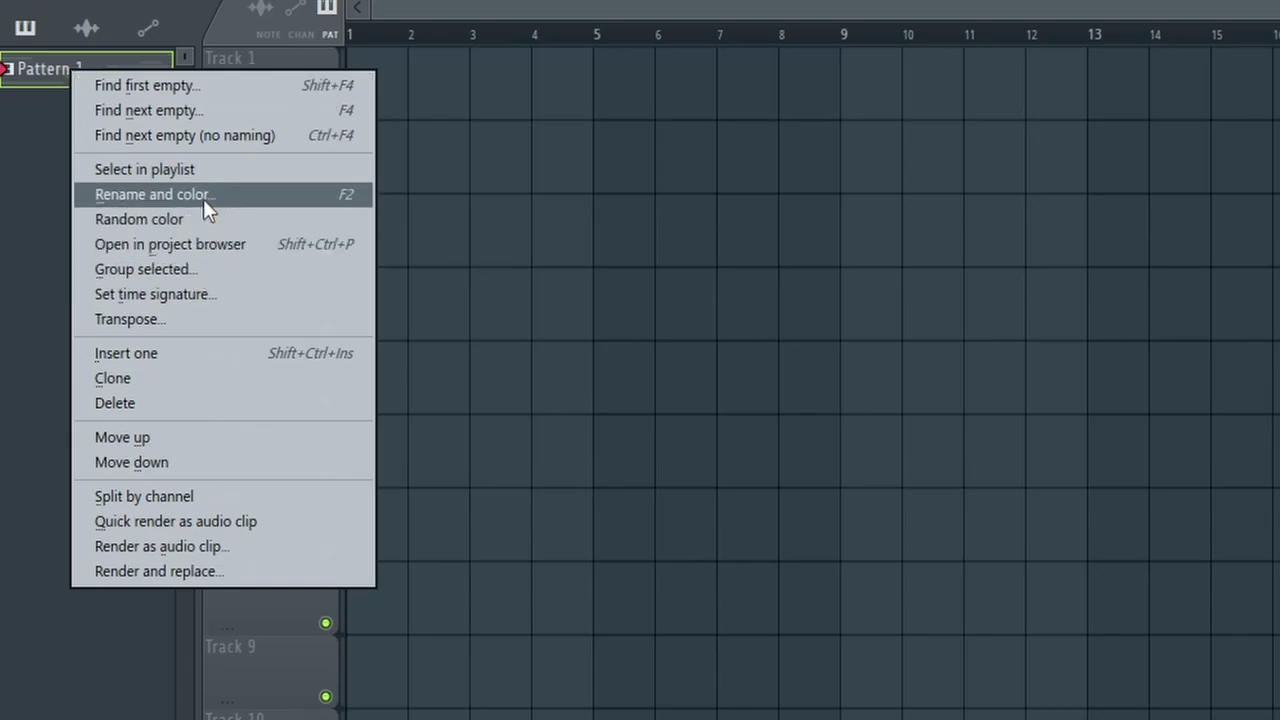
click(203, 199)
text(piano midi)
key(Return)
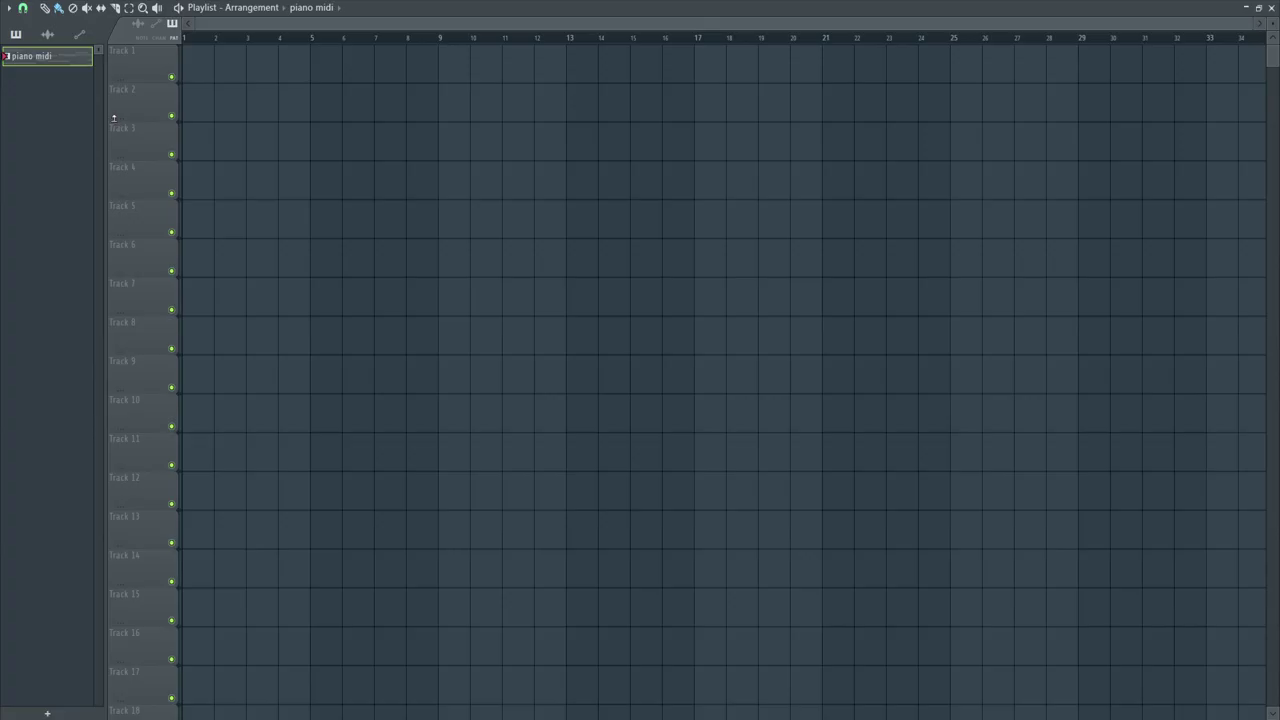
Place the piano midi pattern at bar 1 of Track 1 and consolidate the track from its start as a 24-bit WAV
drag(94, 73, 470, 92)
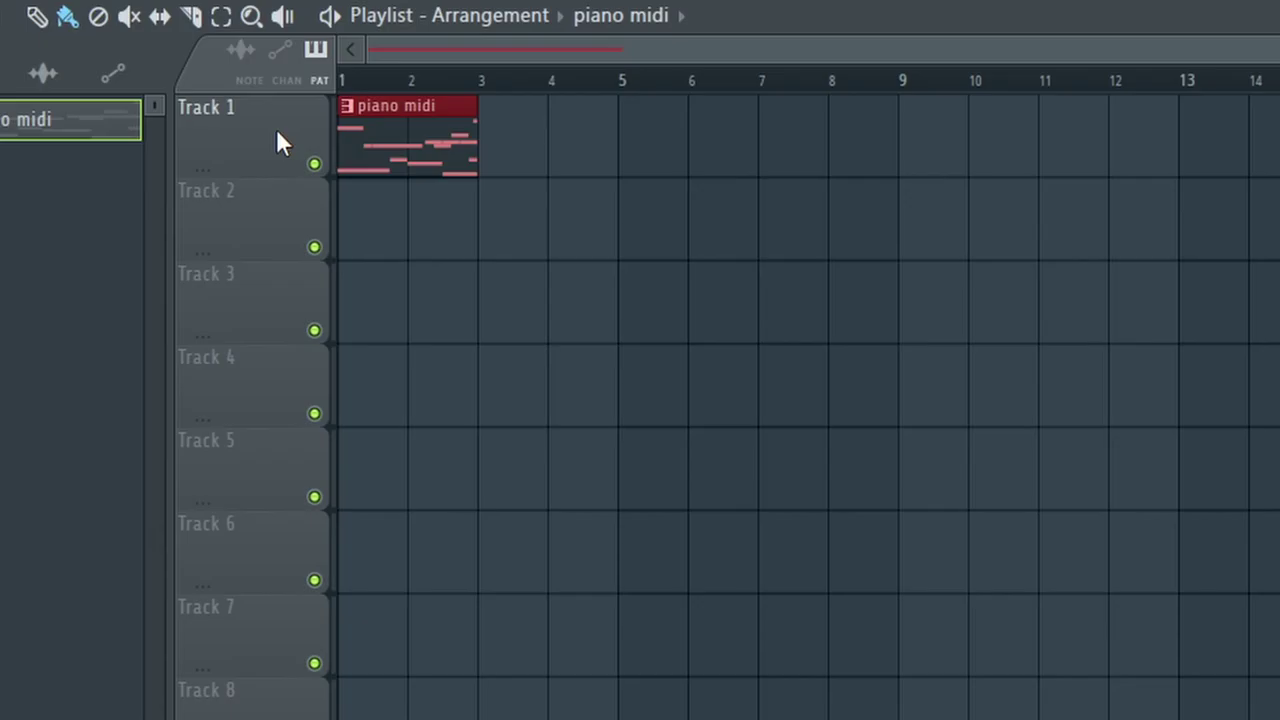
right_click(157, 67)
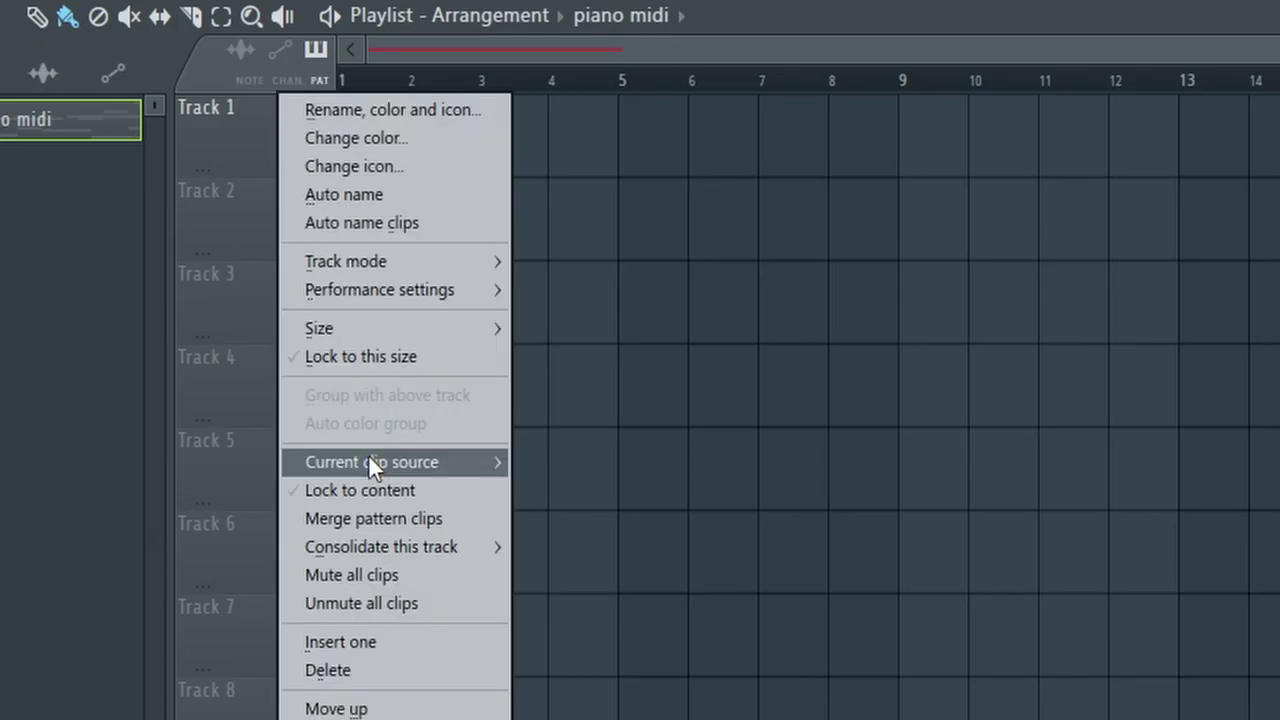
mouse_move(403, 551)
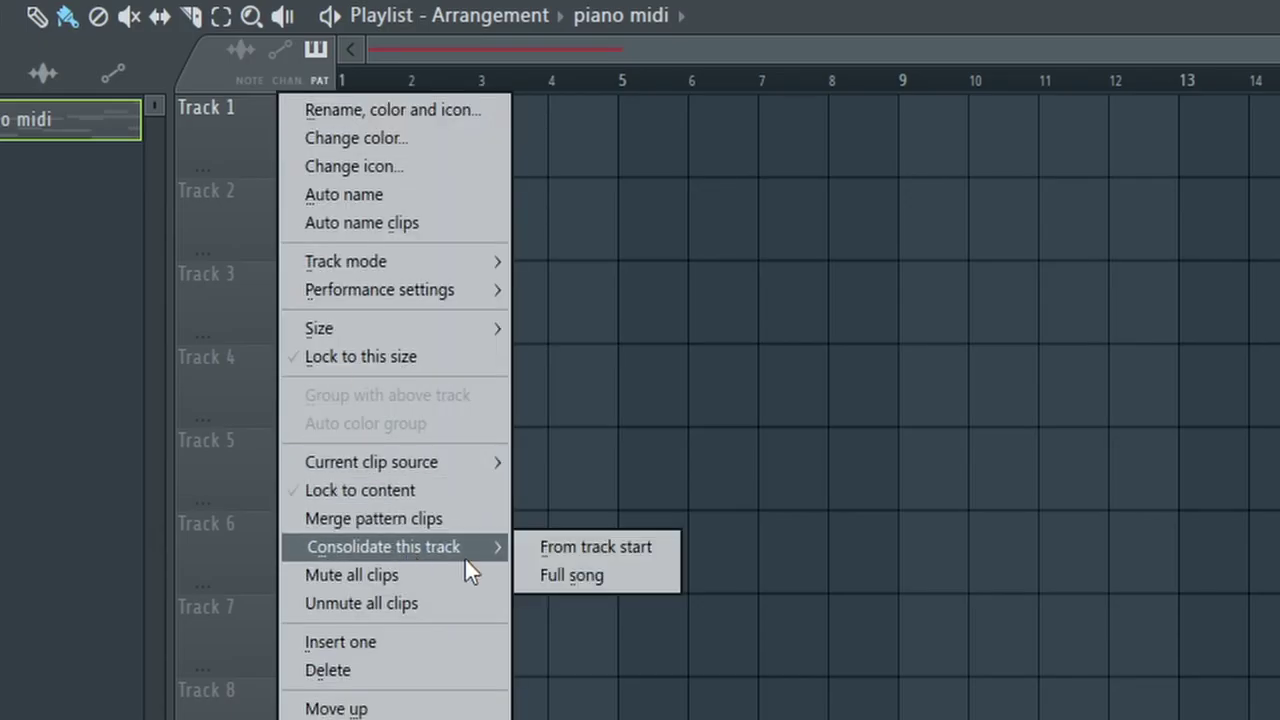
click(631, 549)
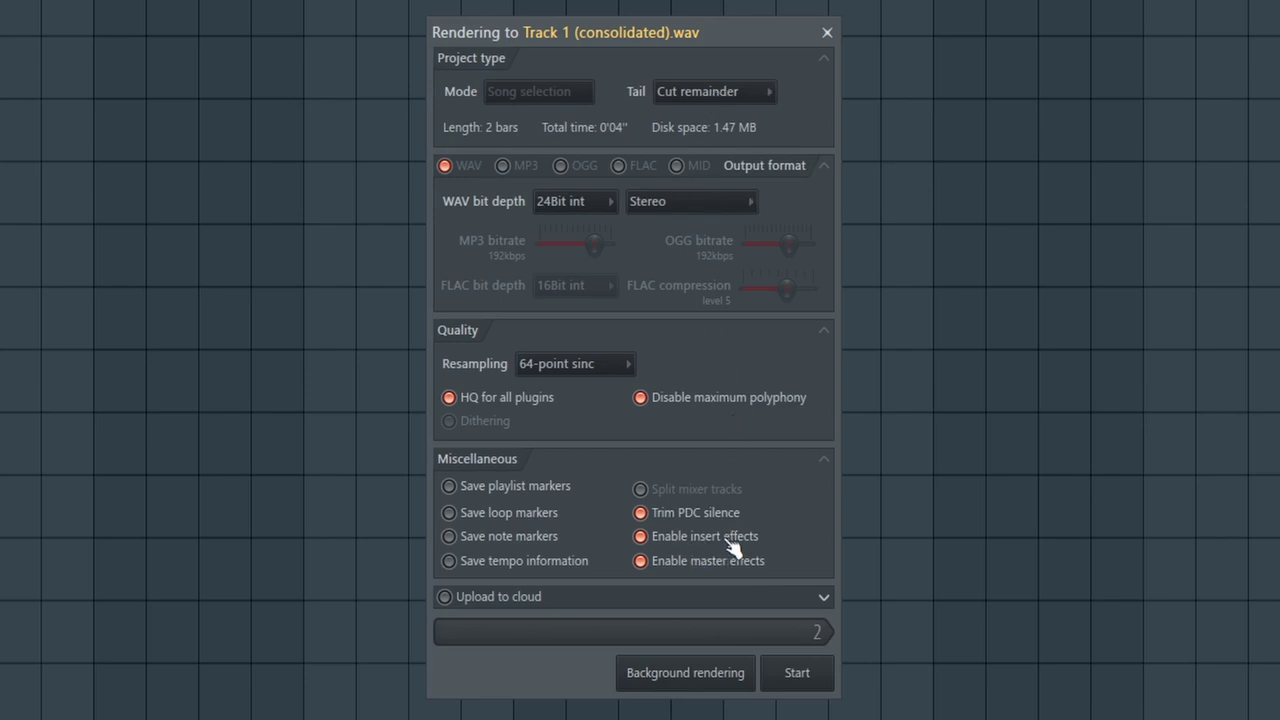
click(815, 677)
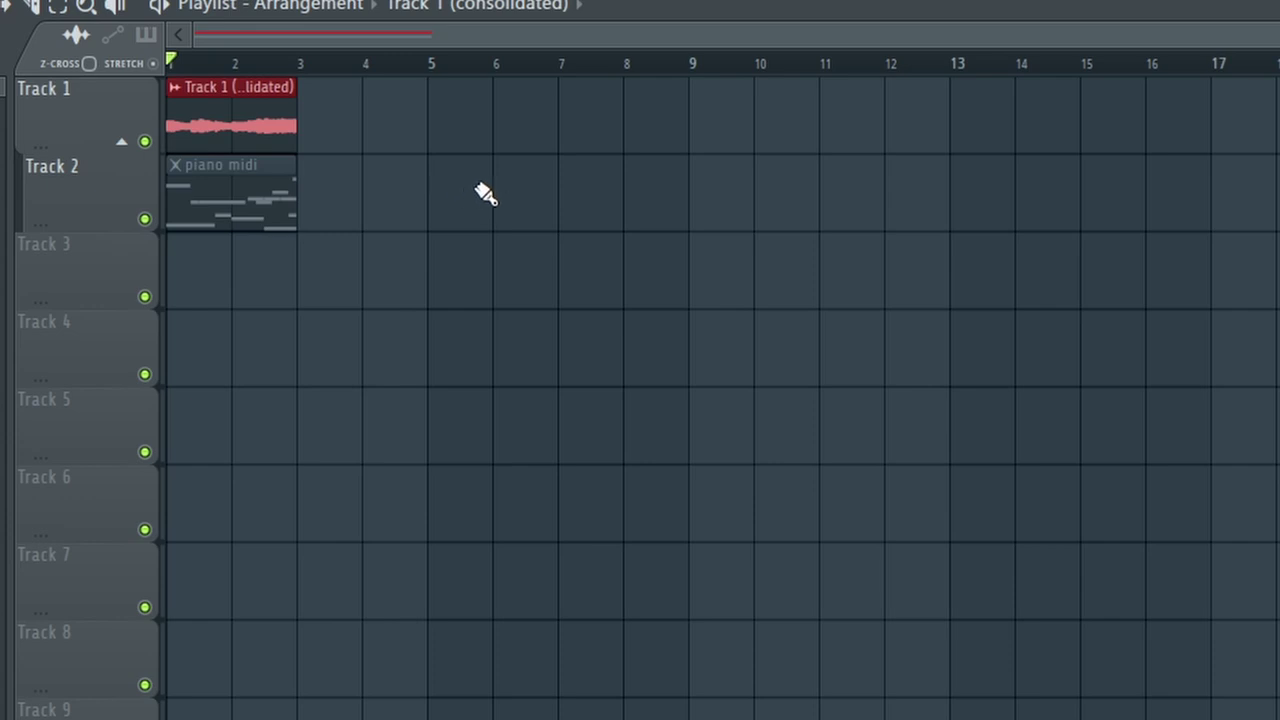
Delete the muted piano midi clip and its grouped Track 2, and play back the consolidated audio clip
right_click(280, 194)
right_click(138, 197)
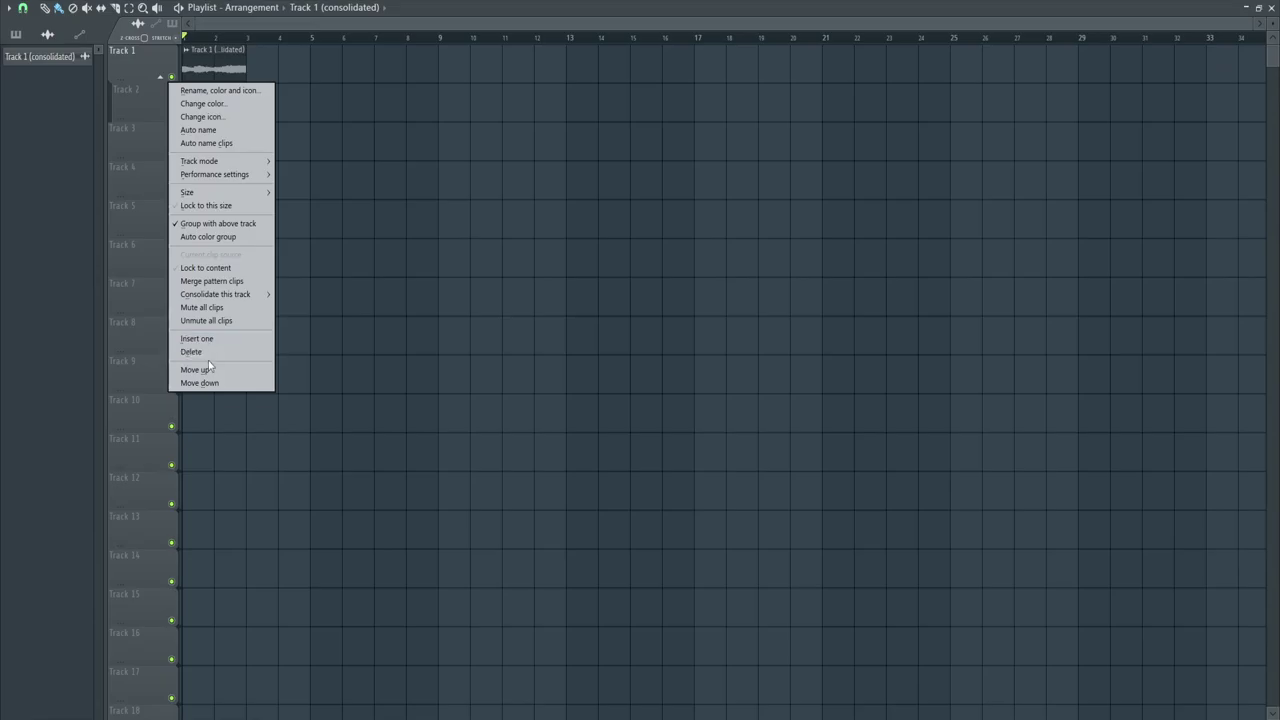
click(184, 691)
click(702, 404)
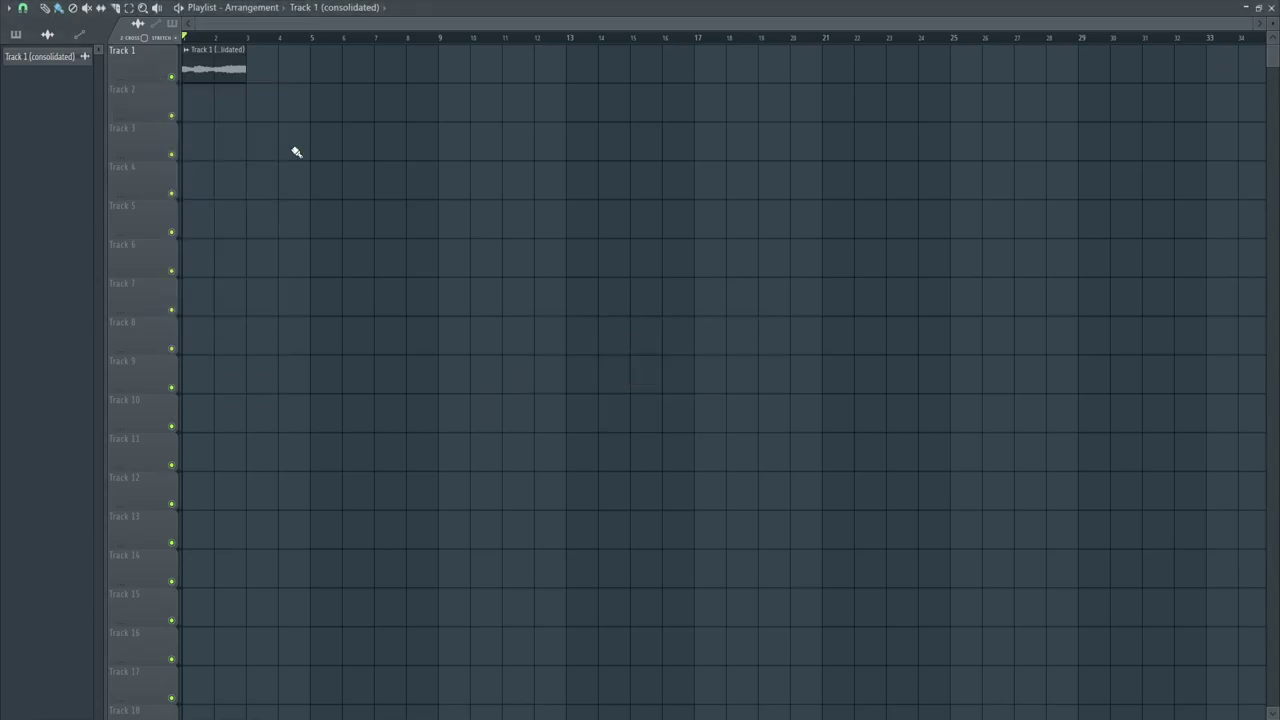
key(space)
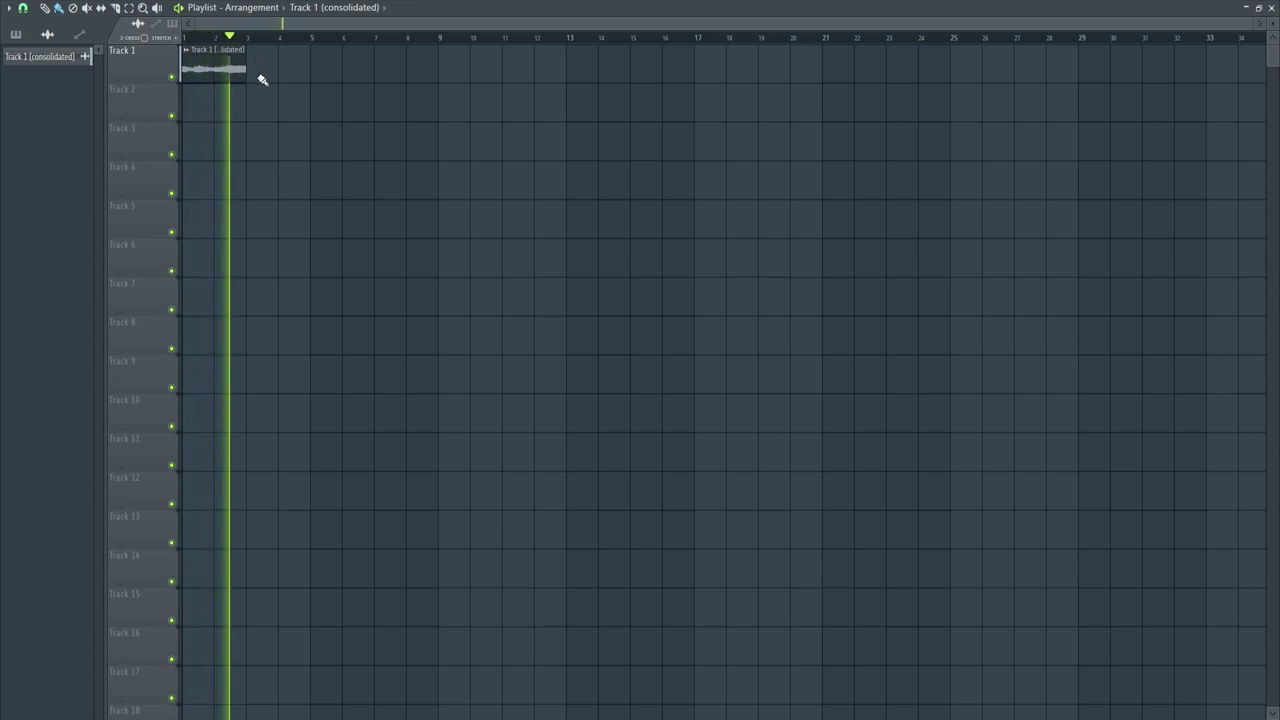
key(space)
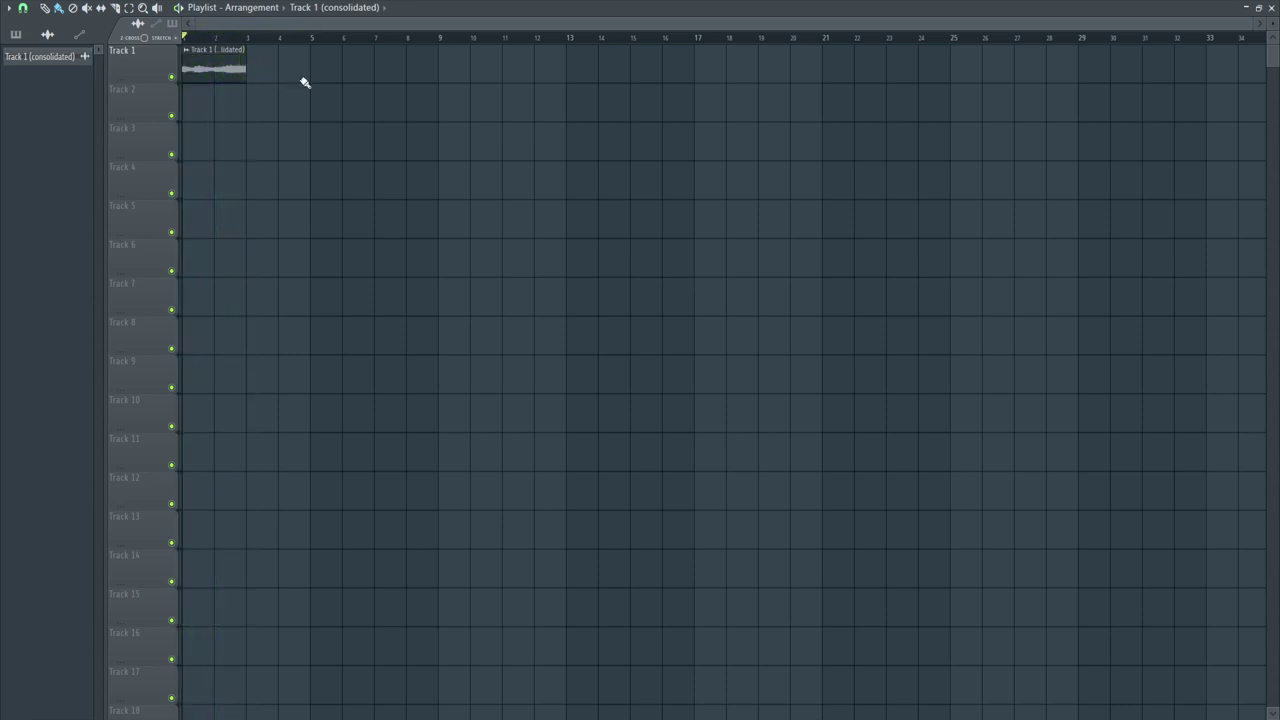
Close the playlist, filter the channel rack, and route the Track 1 (consolidated) channel to mixer insert 6
click(1270, 7)
click(290, 68)
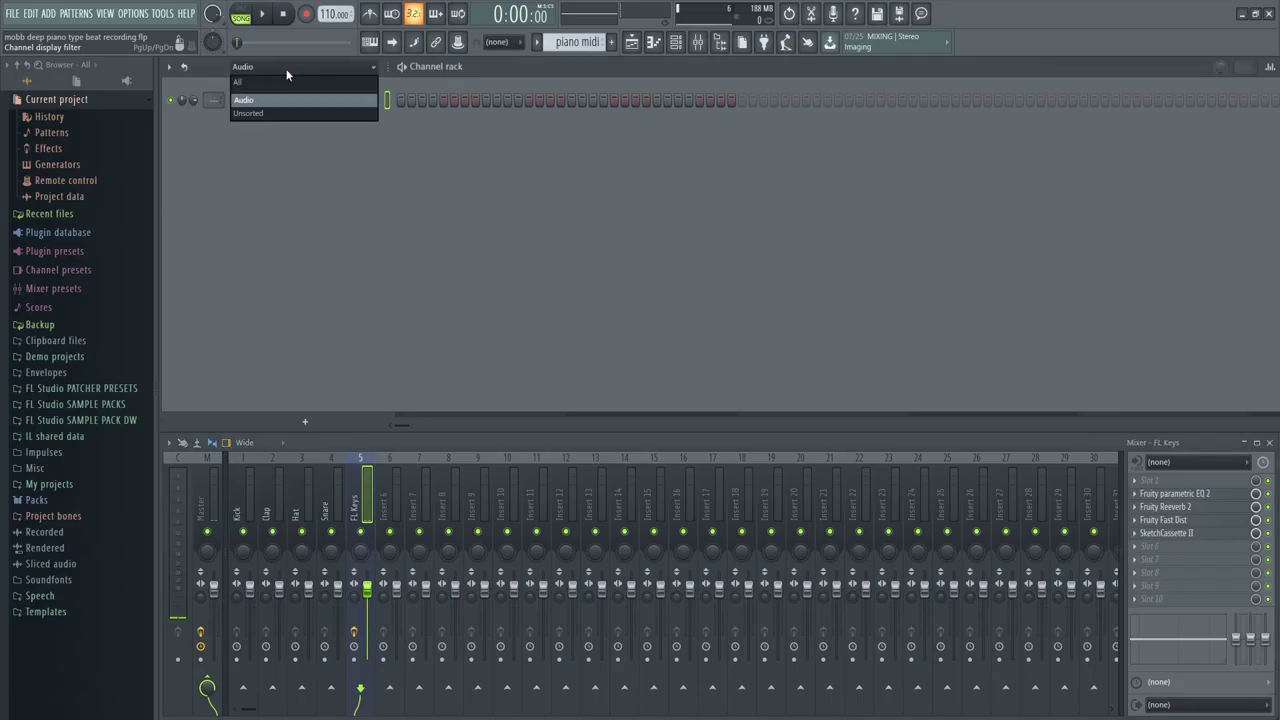
click(290, 100)
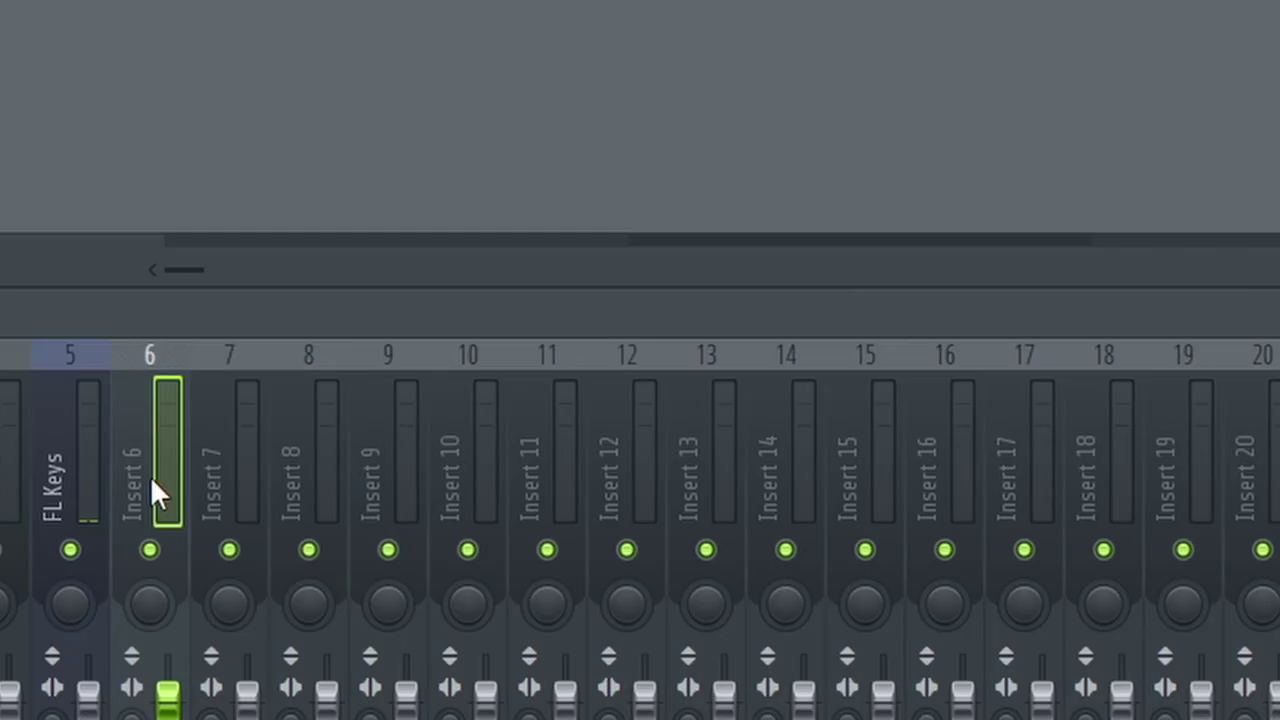
right_click(153, 478)
mouse_move(349, 390)
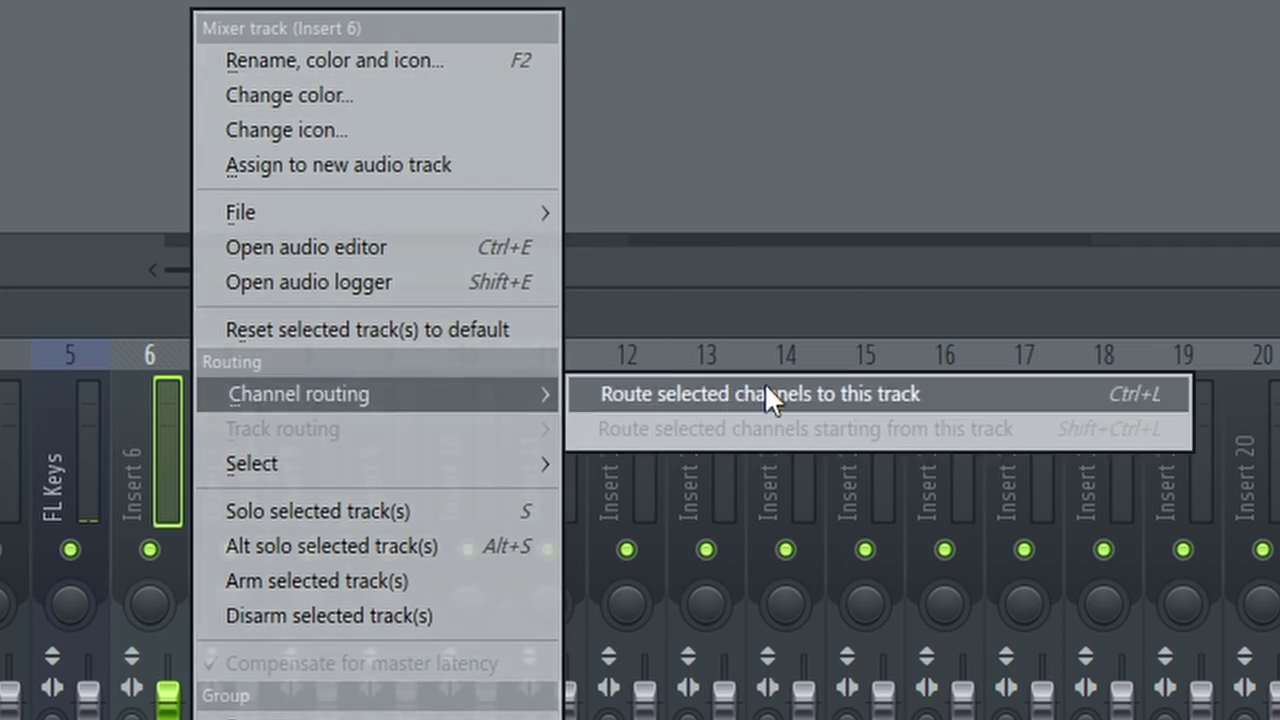
click(882, 393)
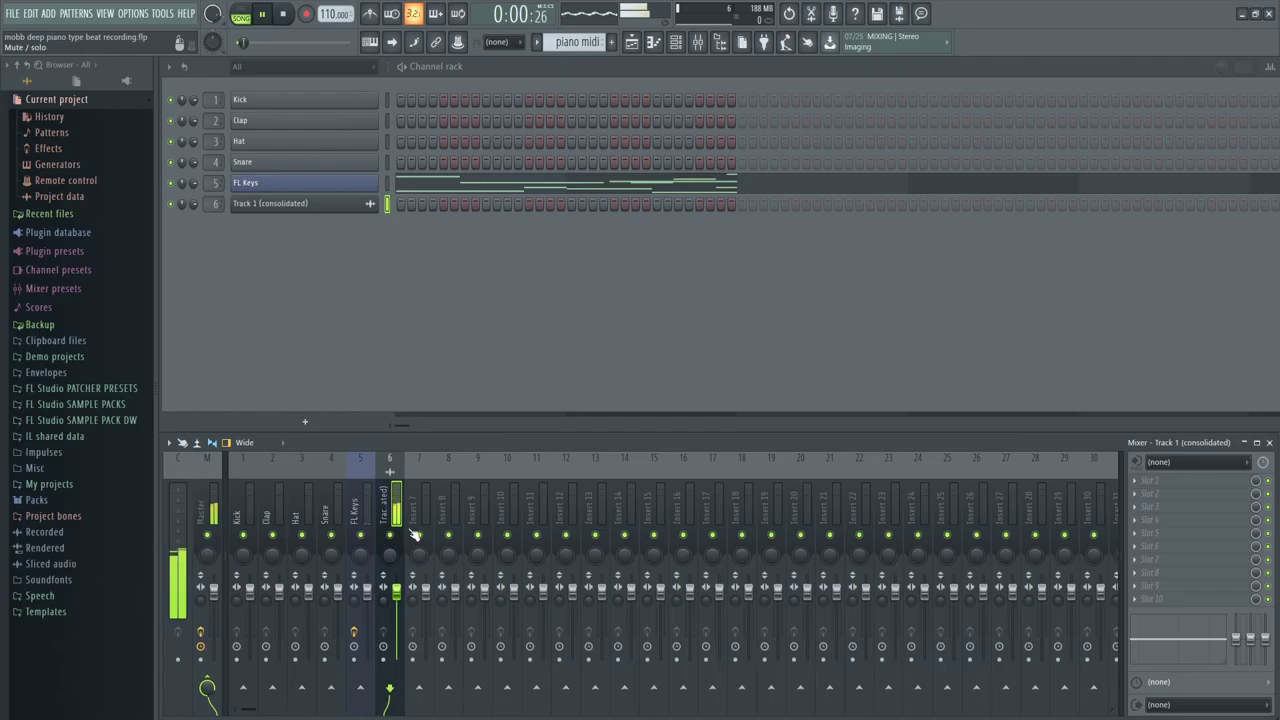
Set the time stretching mode of the Track 1 (consolidated) channel to Stretch
key(ctrl+m)
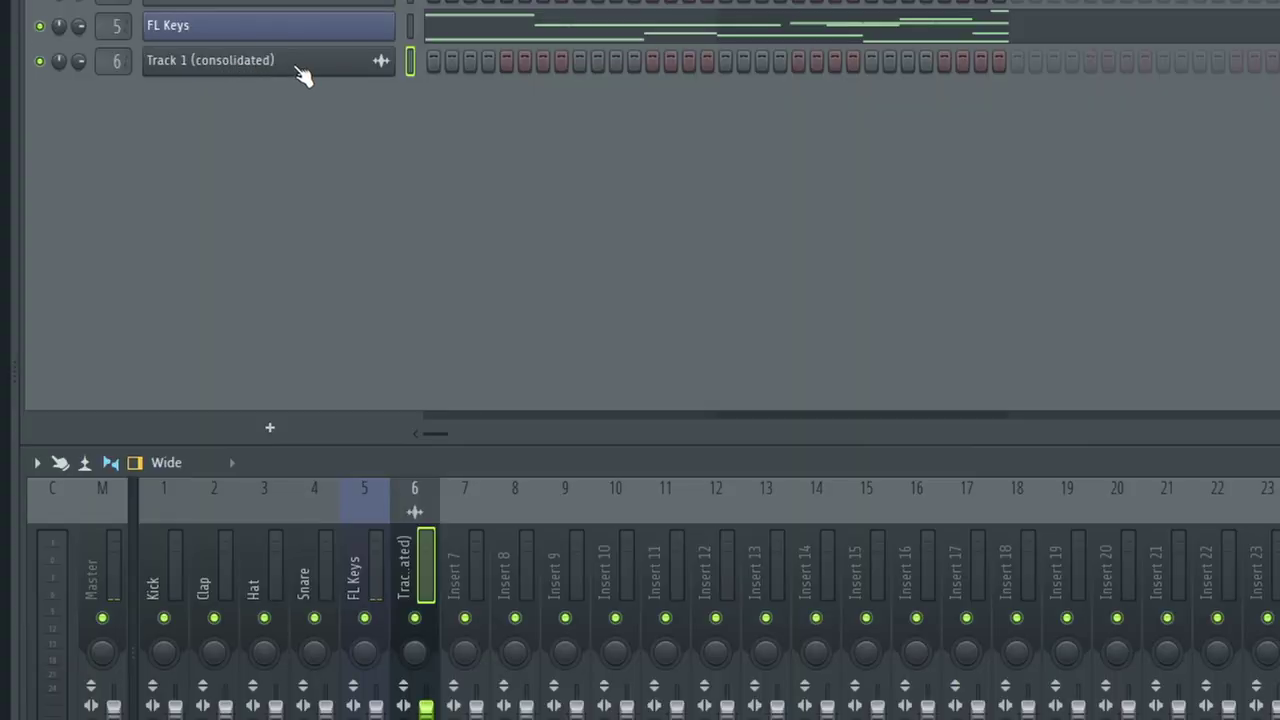
click(320, 207)
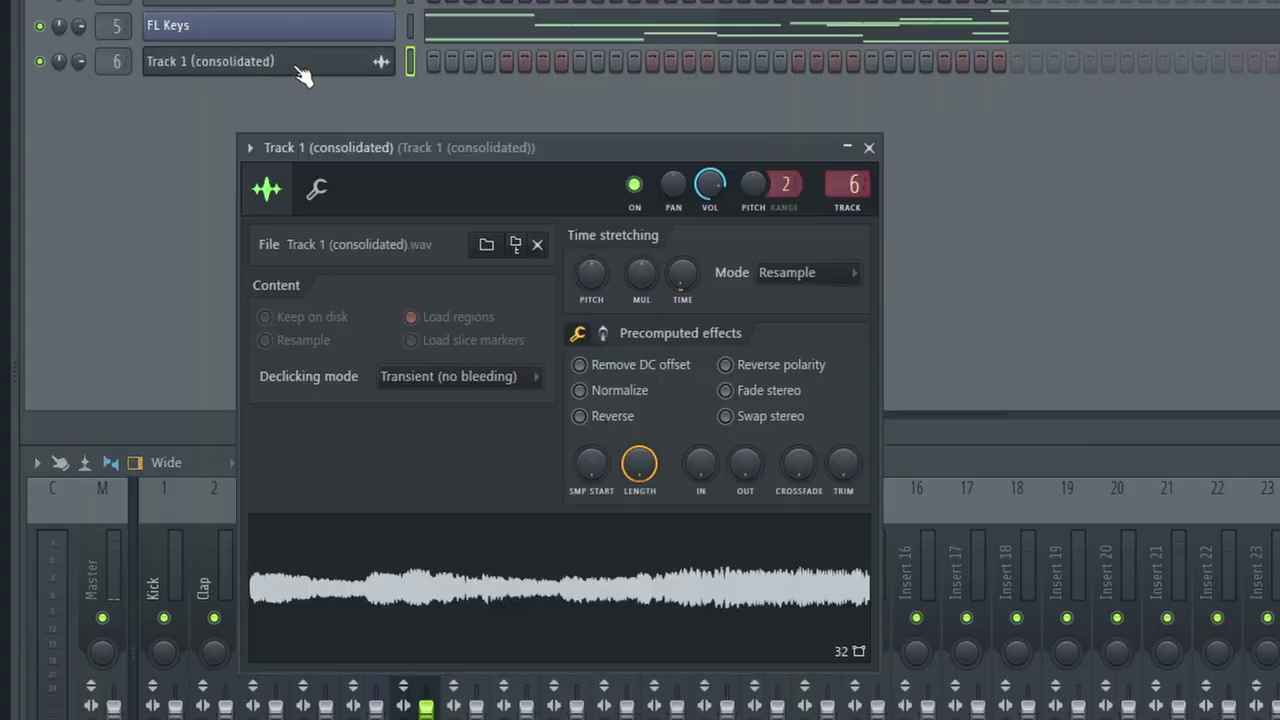
click(836, 280)
click(823, 336)
click(870, 148)
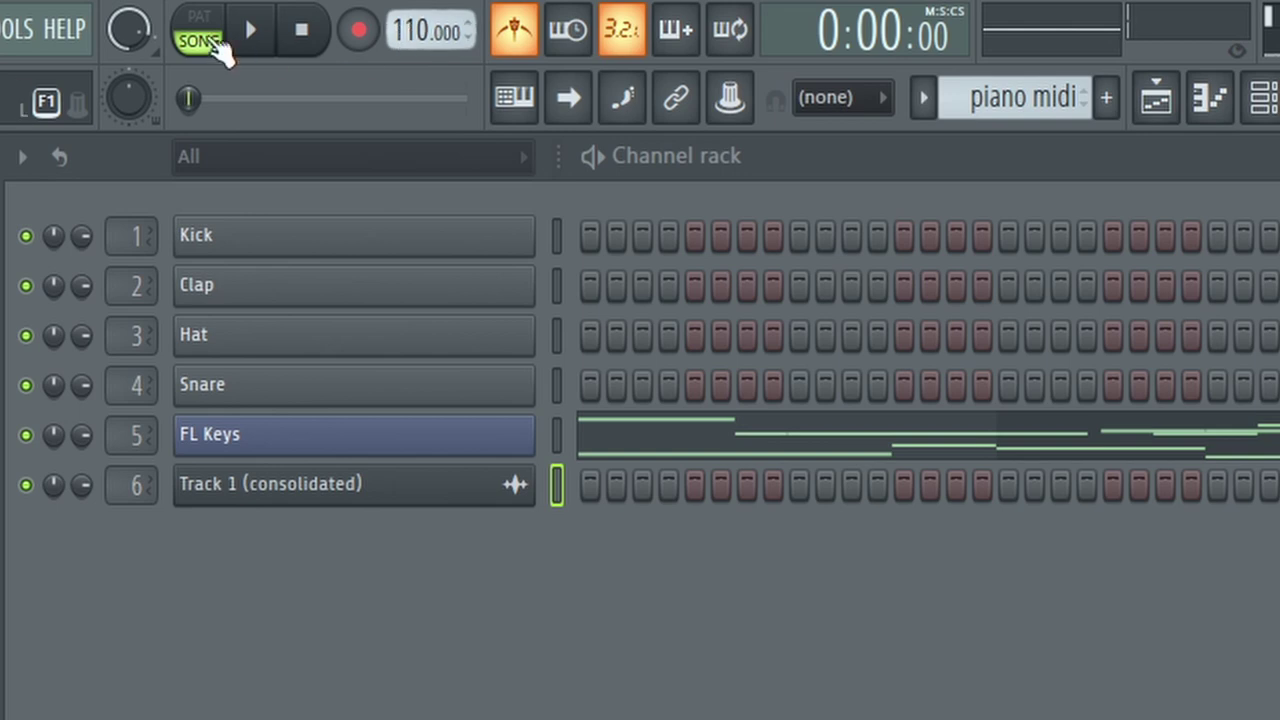
Play the song and lower the project tempo to 96 BPM while listening to the stretched sample
click(253, 42)
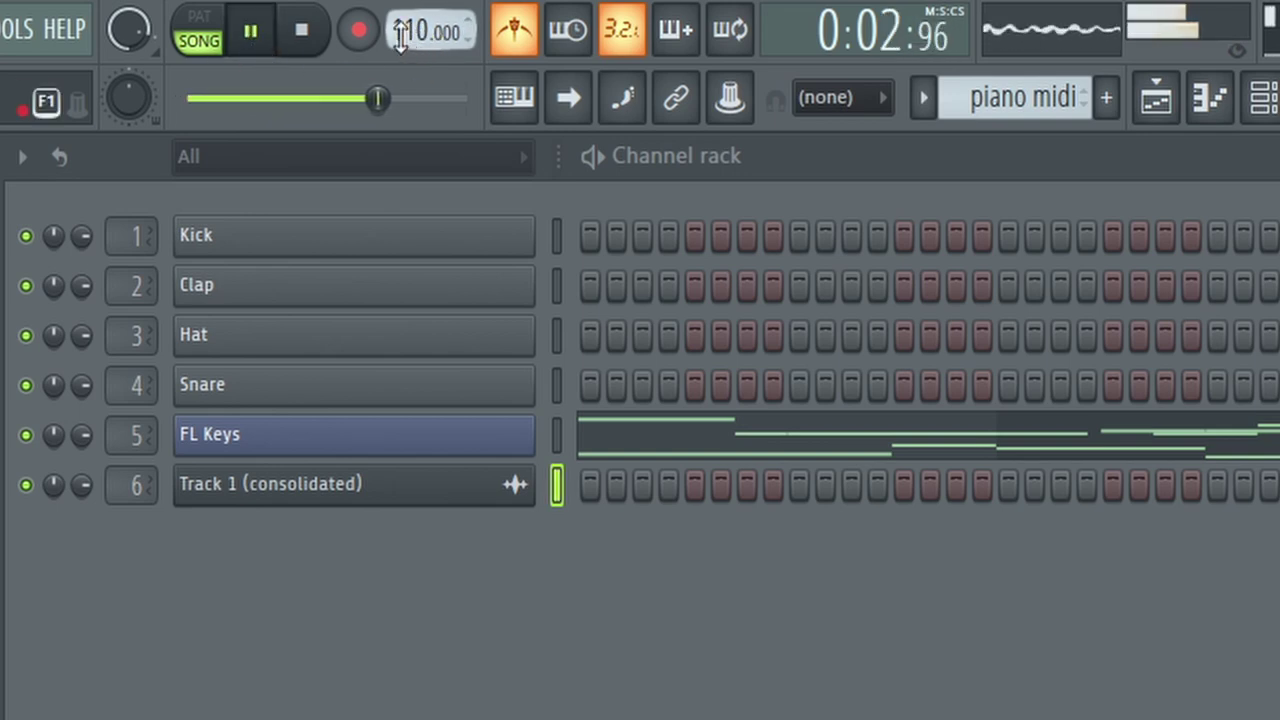
drag(400, 36, 400, 136)
drag(372, 97, 446, 97)
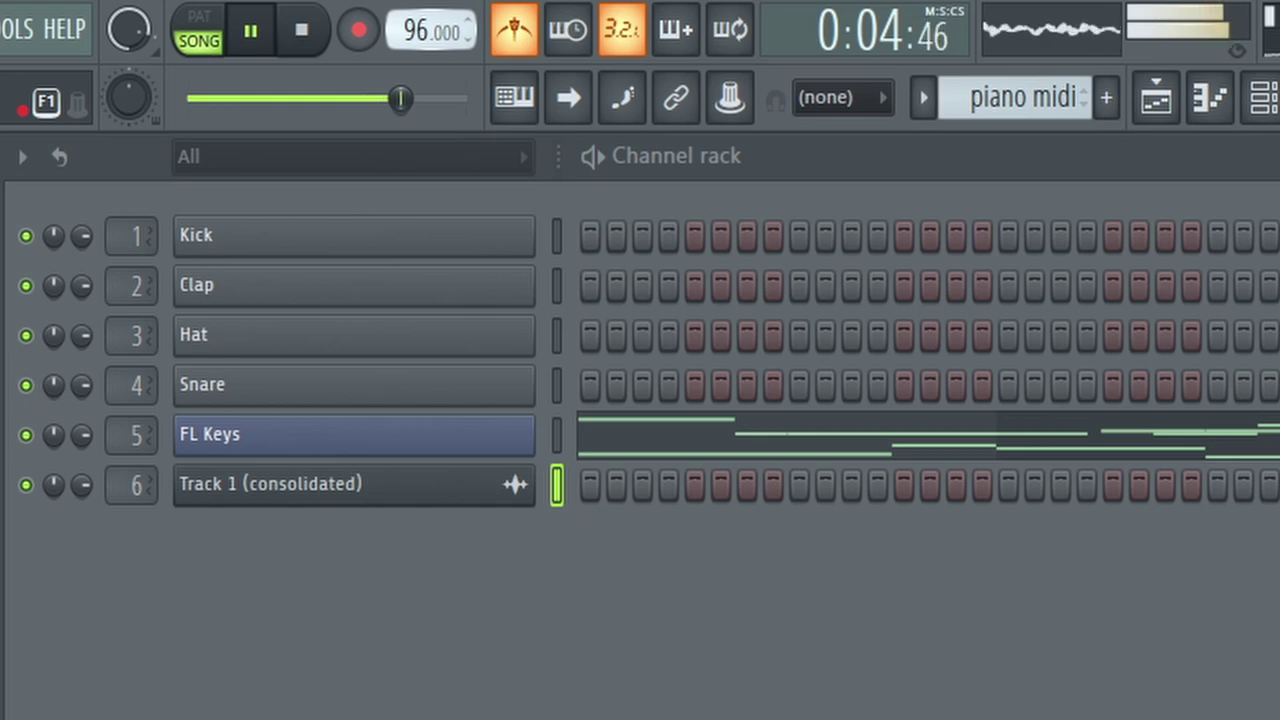
key(space)
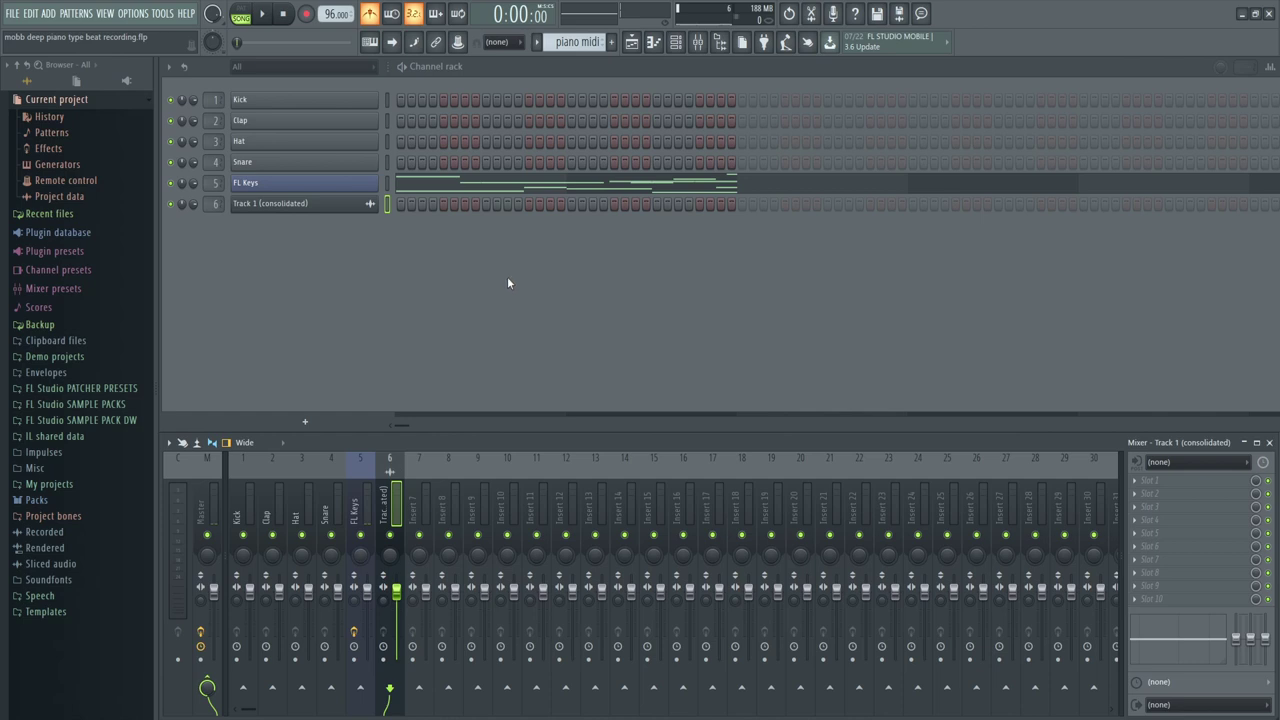
Compare the effect slots of the FL Keys mixer insert with those of the Track 1 (consolidated) insert
click(355, 510)
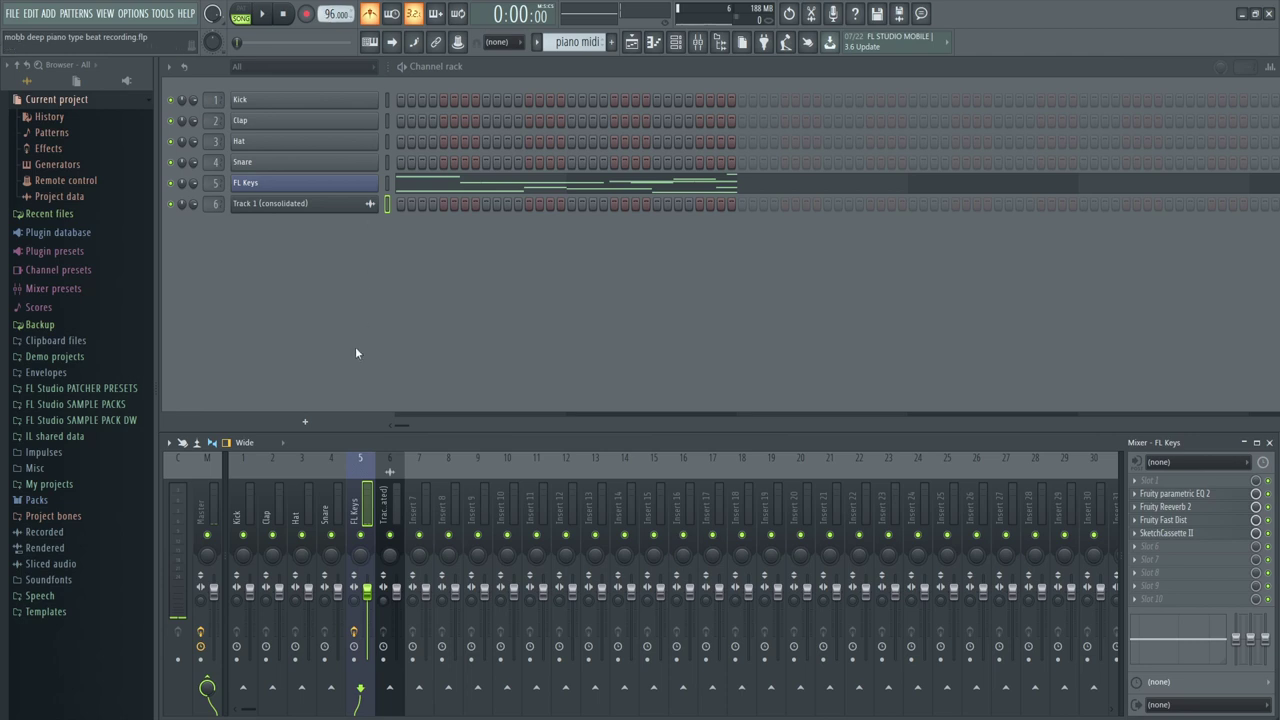
click(385, 508)
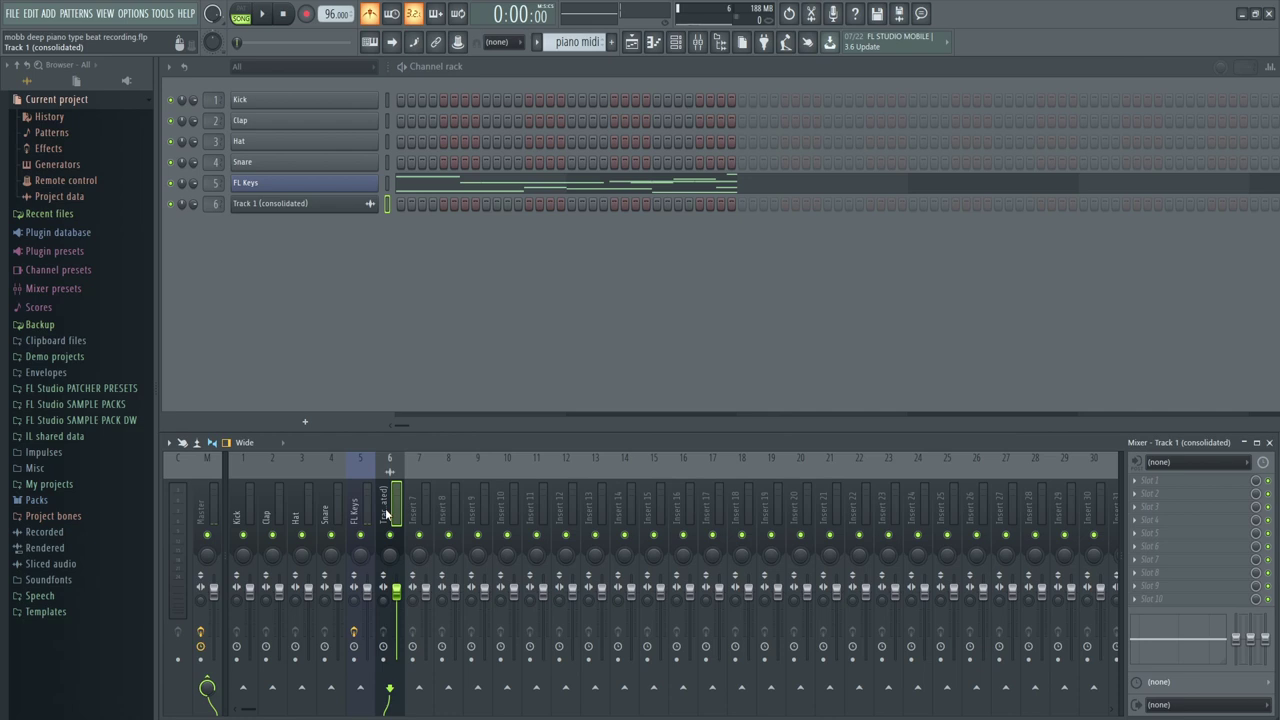
click(350, 189)
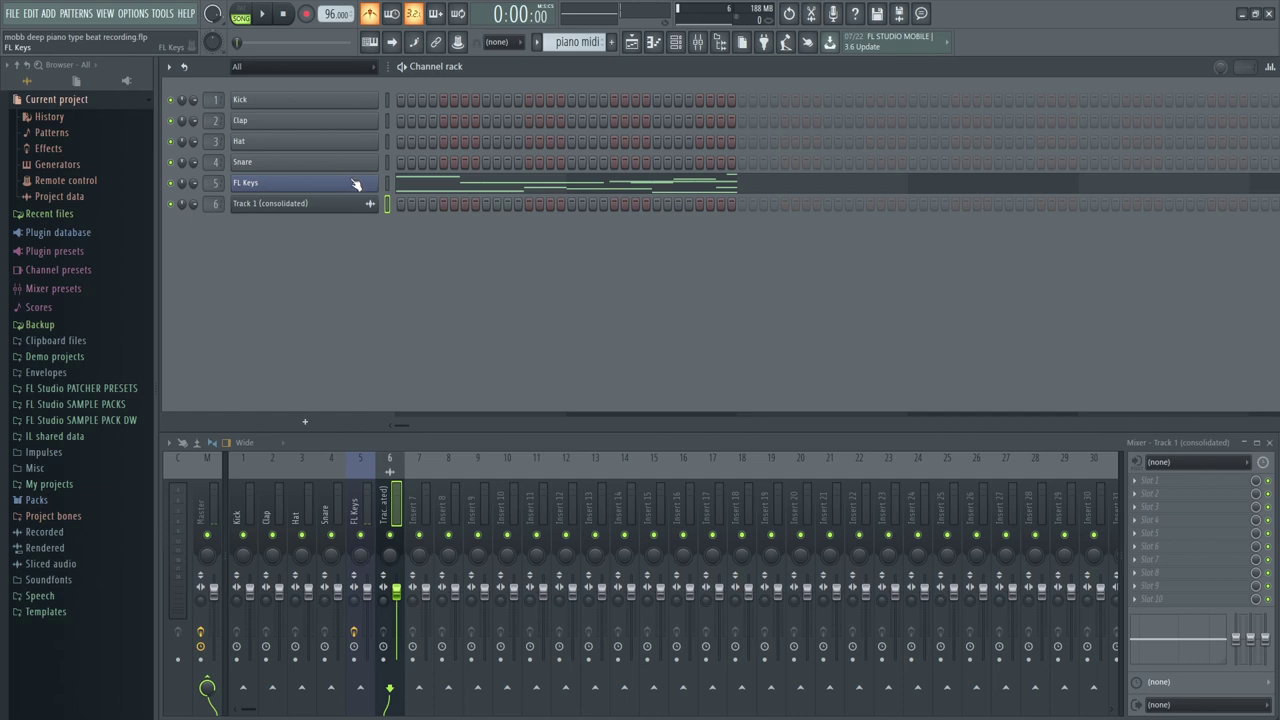
Set the Track 1 (consolidated) channel's pitch range to 7 and adjust its pitch, listening during playback
click(360, 204)
scroll(629, 258, up, 5)
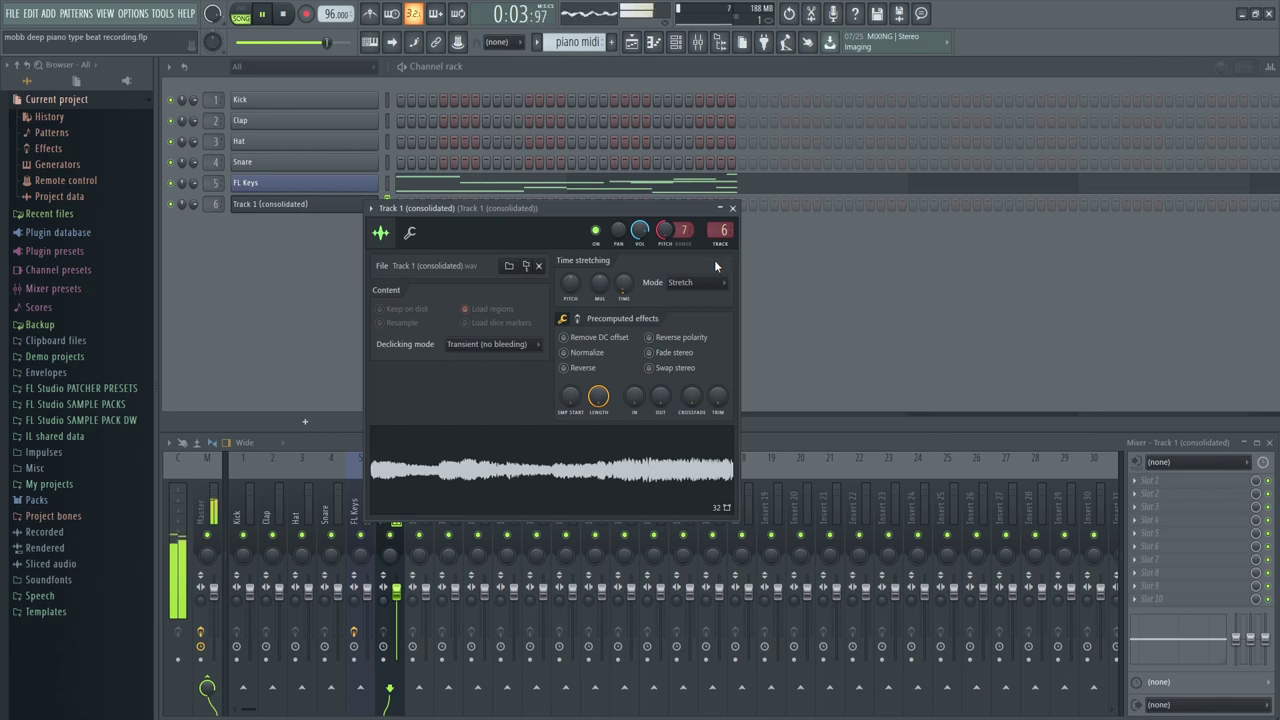
click(284, 14)
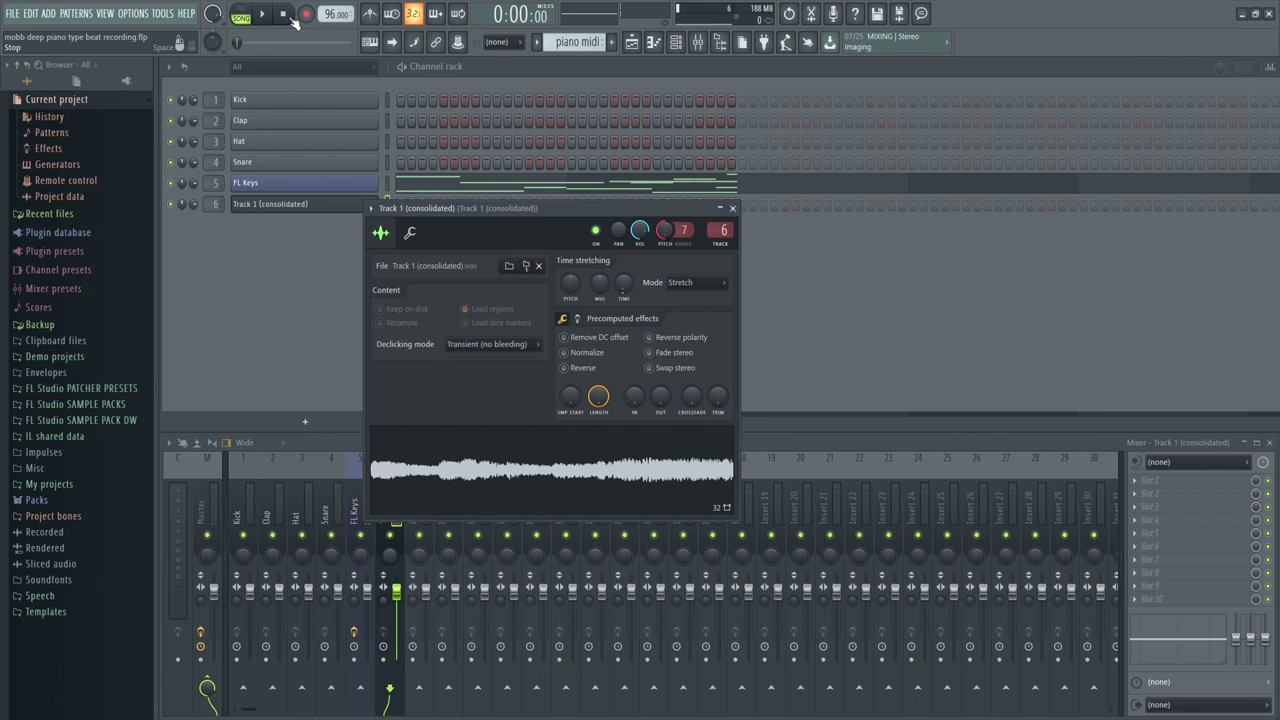
drag(574, 223, 655, 206)
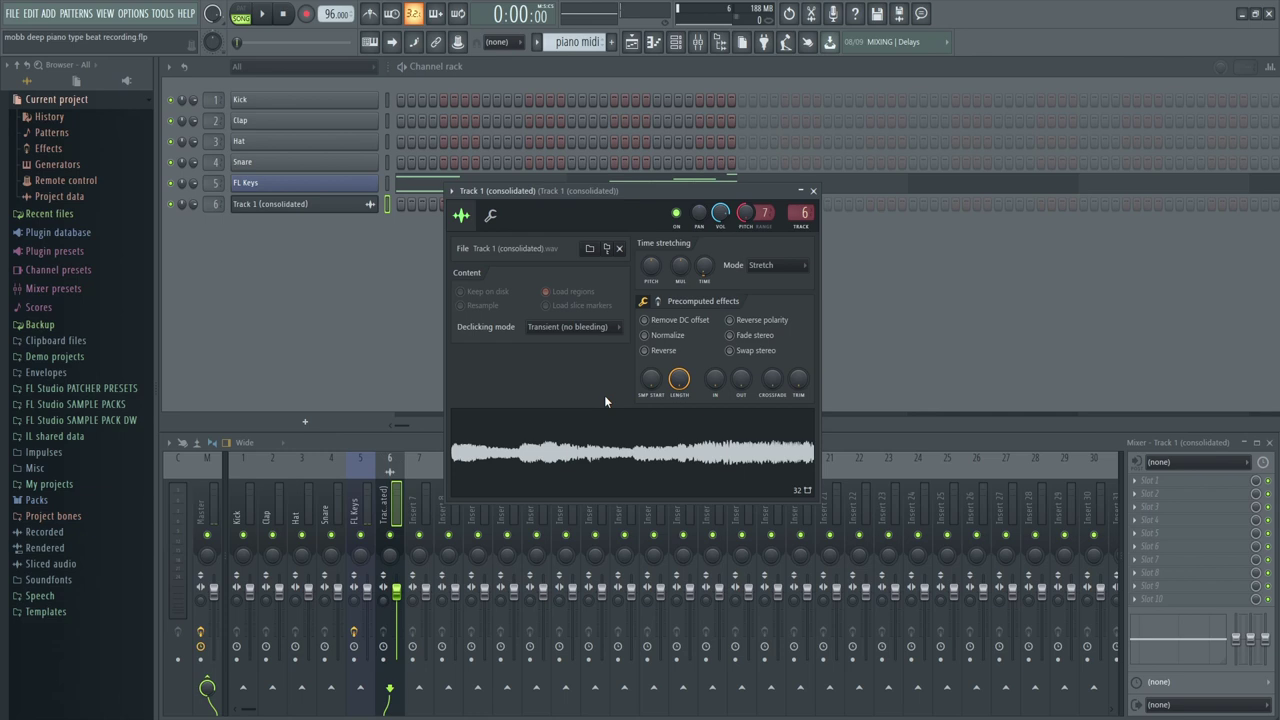
Switch to the browser and find the Nomadikh MPC DRUMS drum kit in the Google results for "nomadik mpc drums"
click(184, 365)
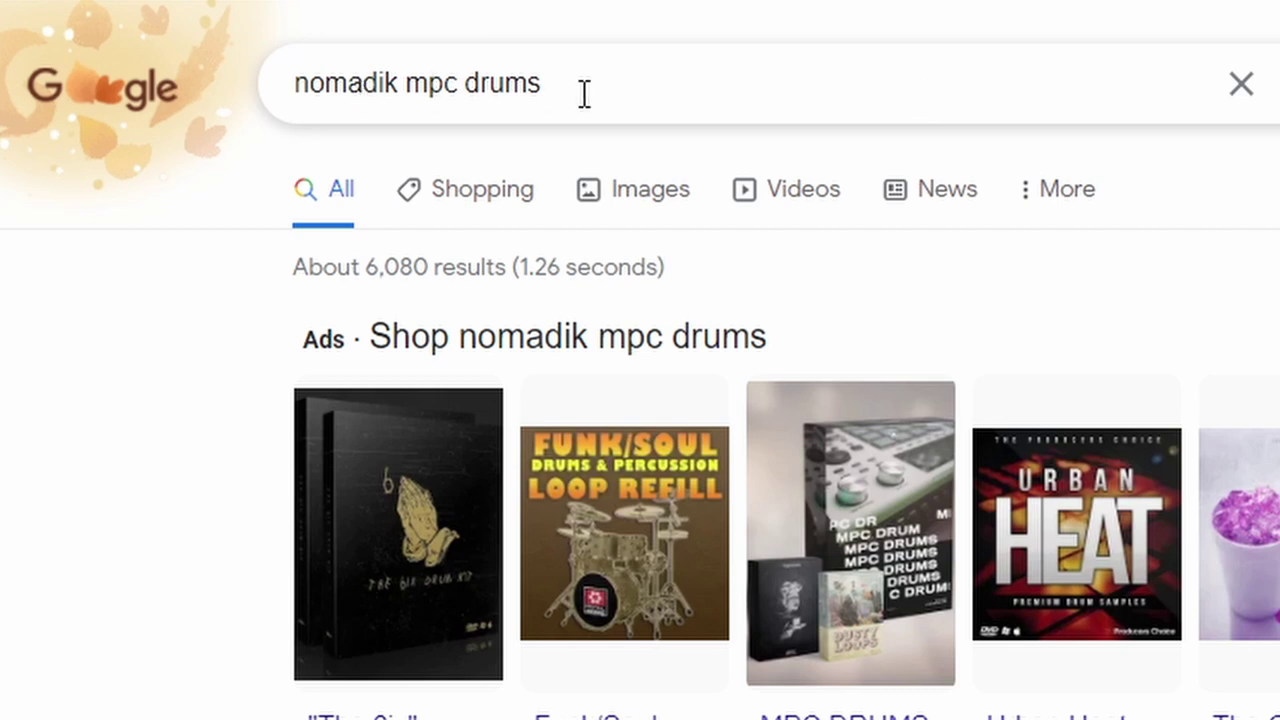
scroll(585, 95, down, 5)
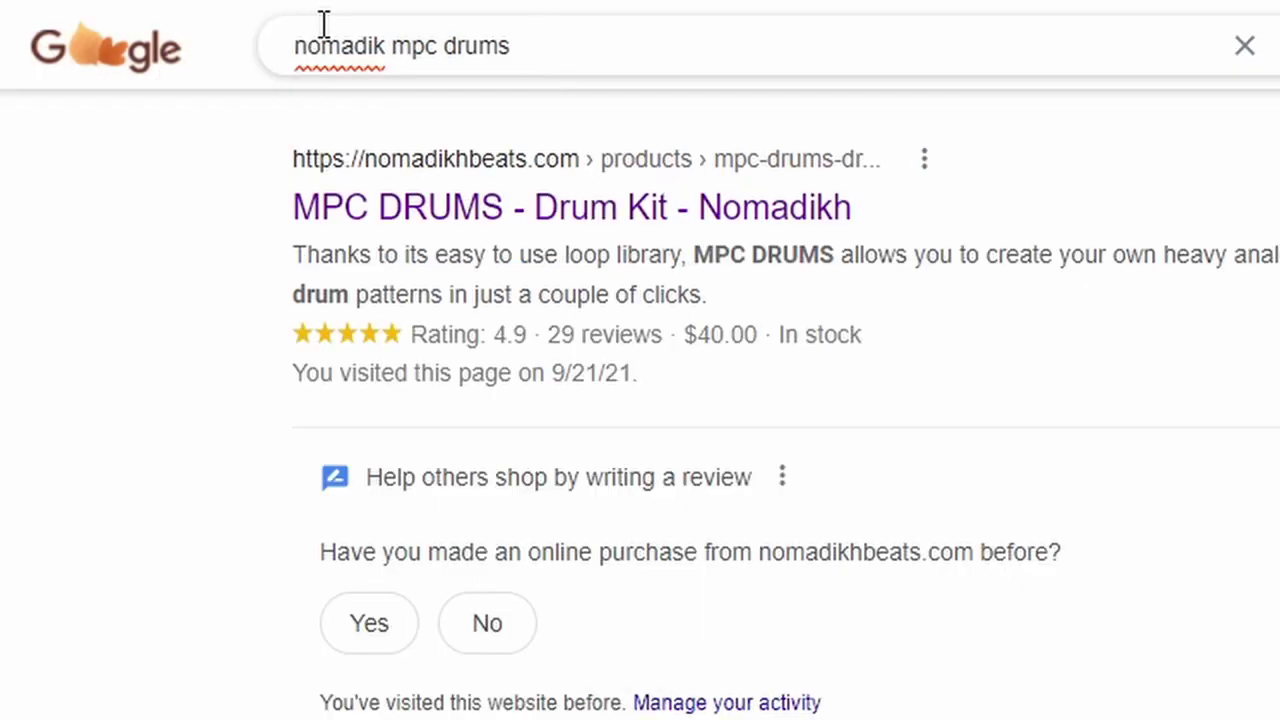
click(645, 222)
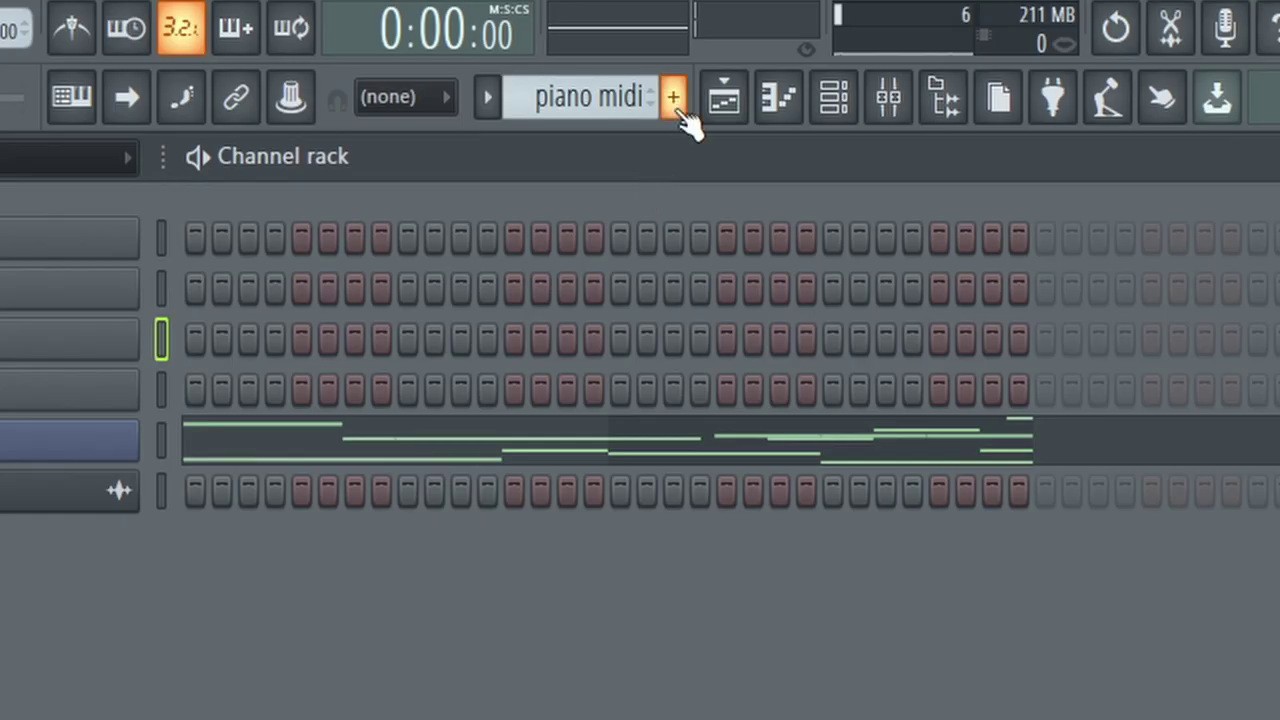
Return to FL Studio and add a new pattern named "drums"
click(679, 110)
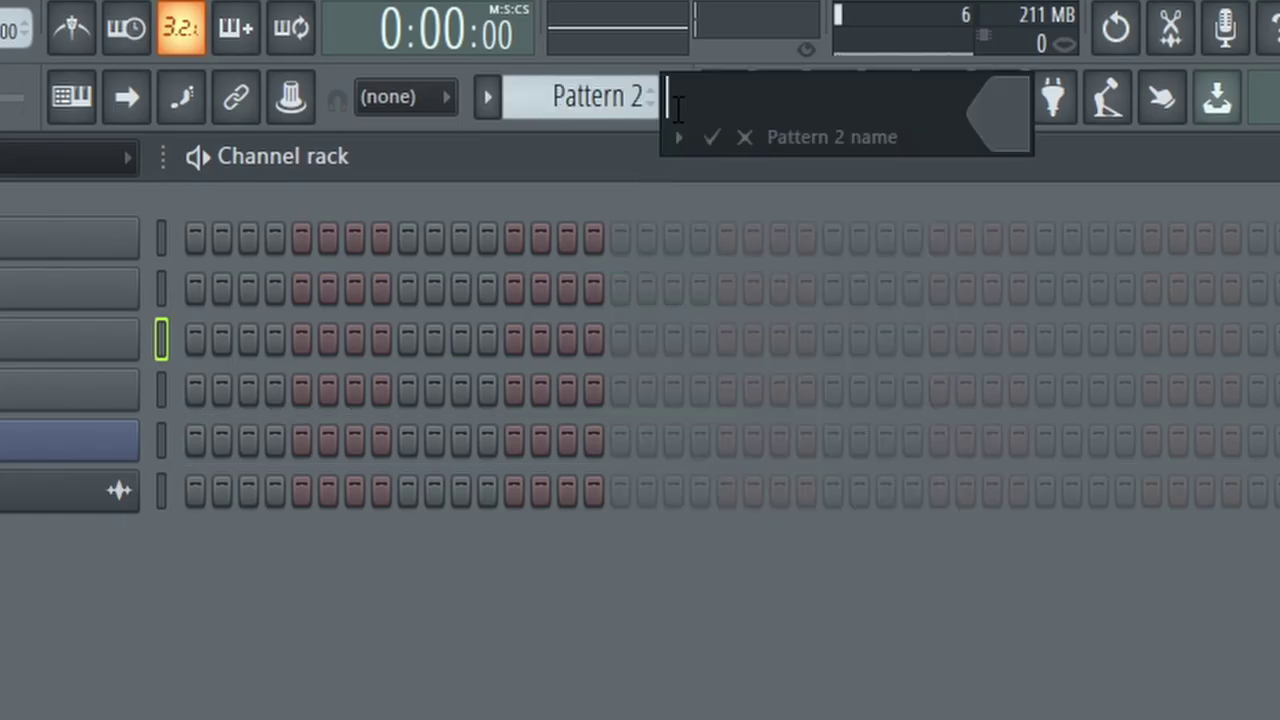
text(drums)
key(Return)
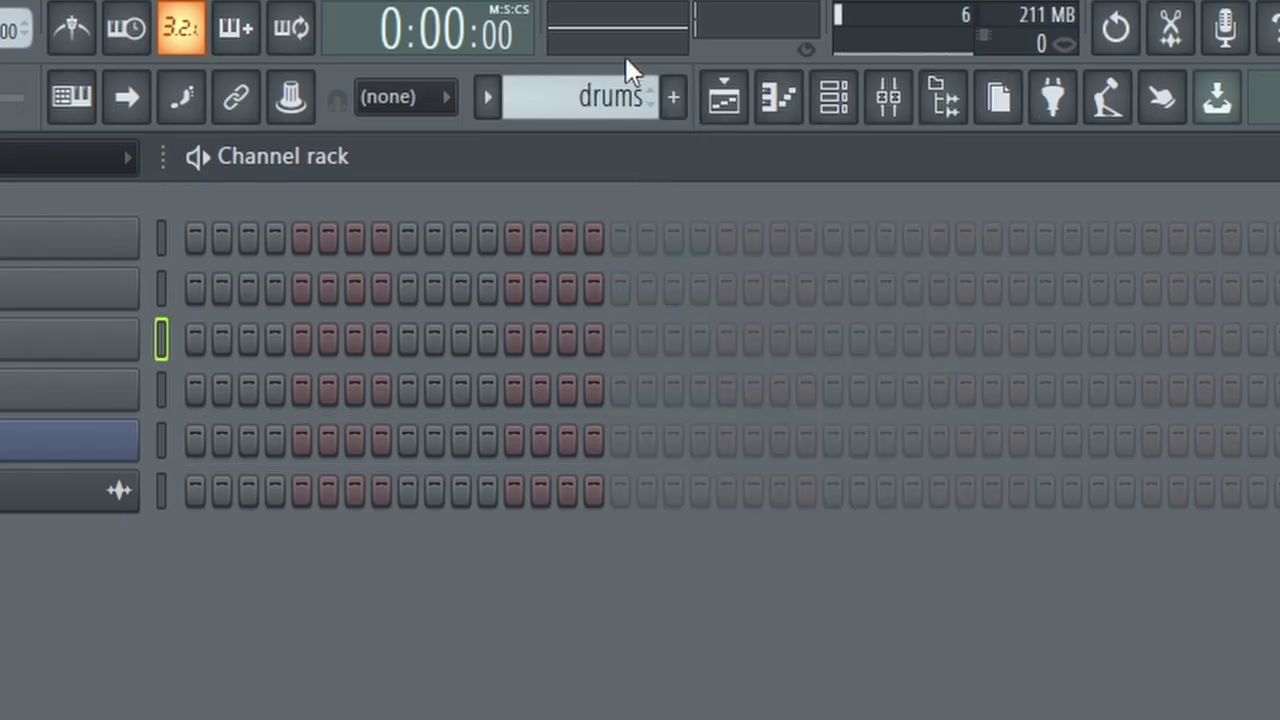
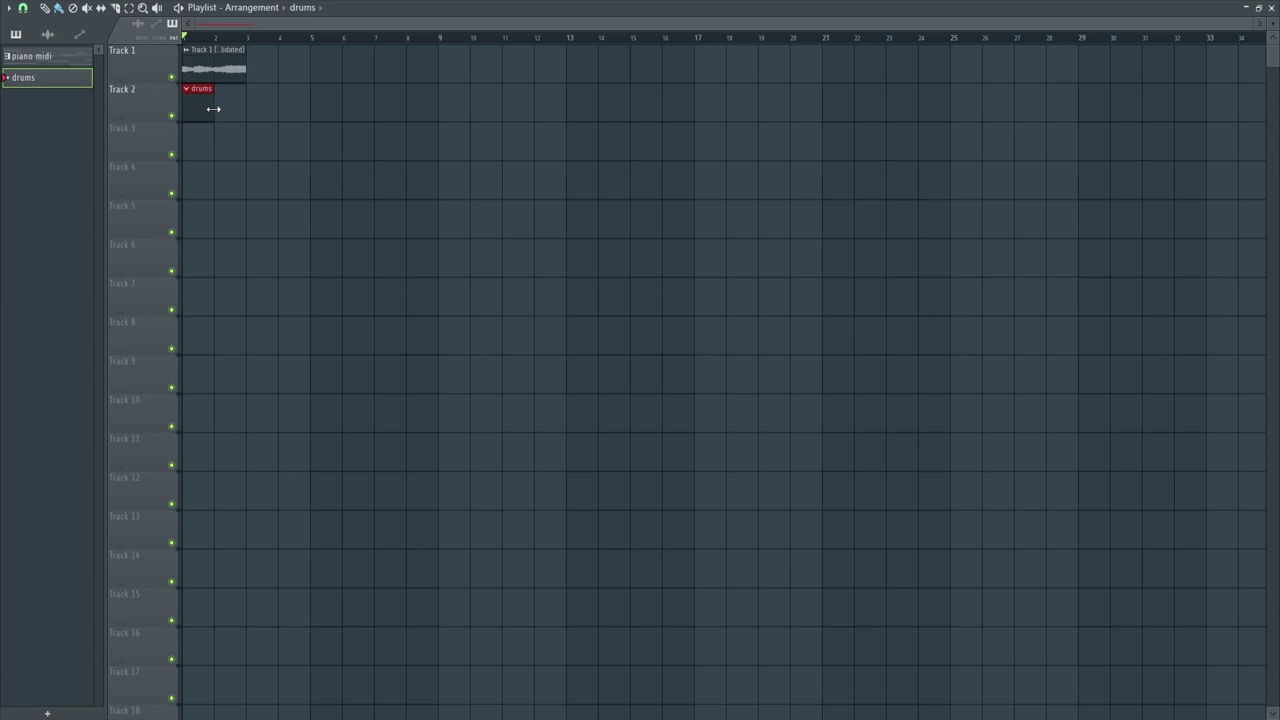
Extend the drums clip on Track 2 to four bars and place a second consolidated audio clip at bar 3 of Track 1
drag(226, 109, 300, 111)
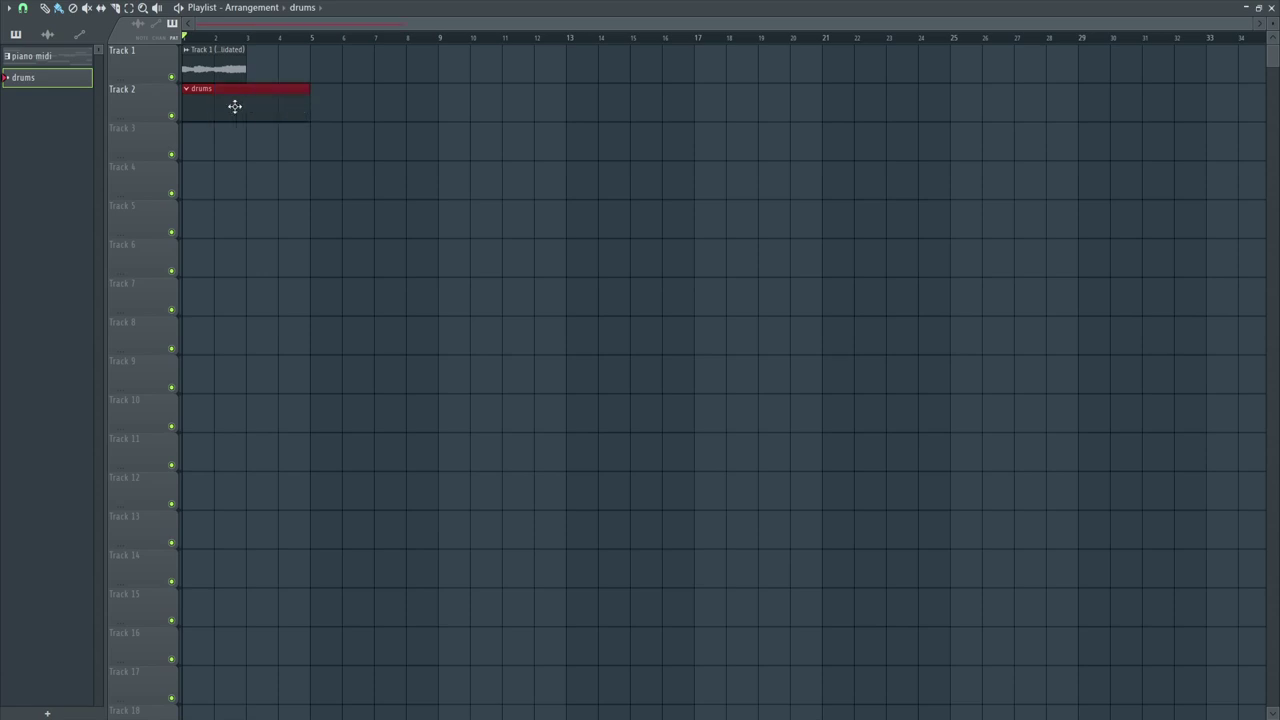
click(207, 62)
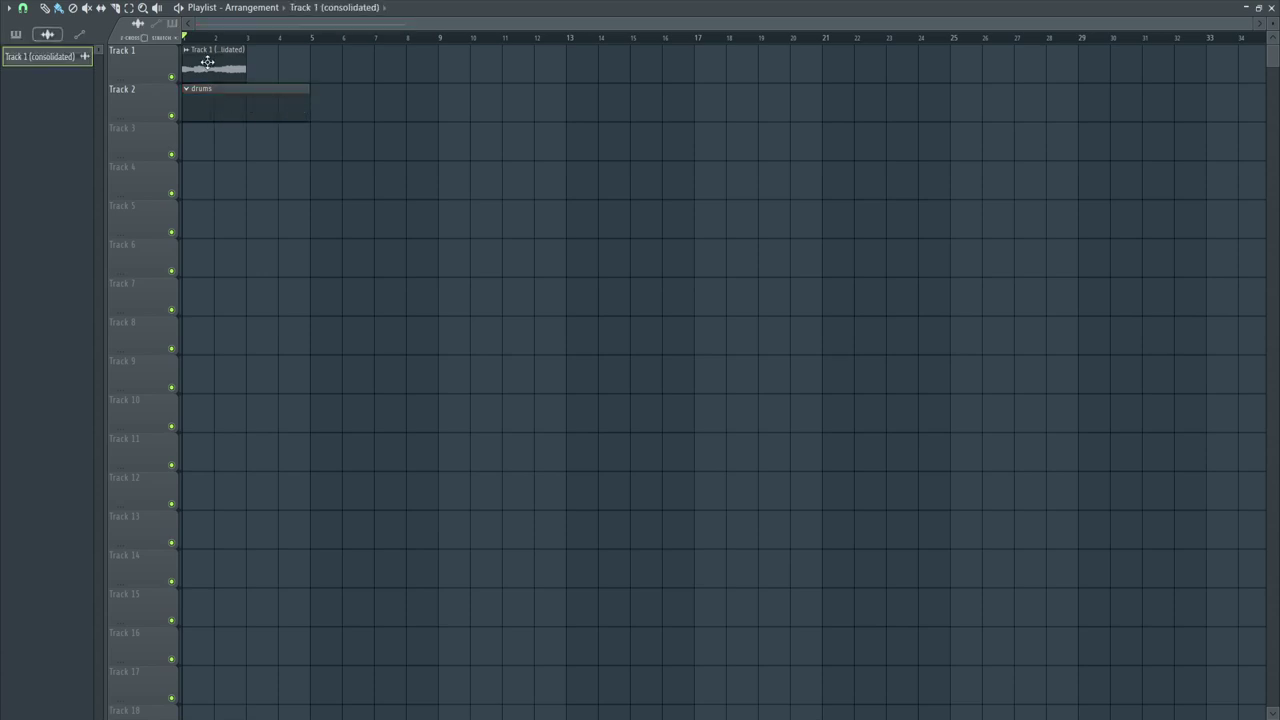
click(258, 65)
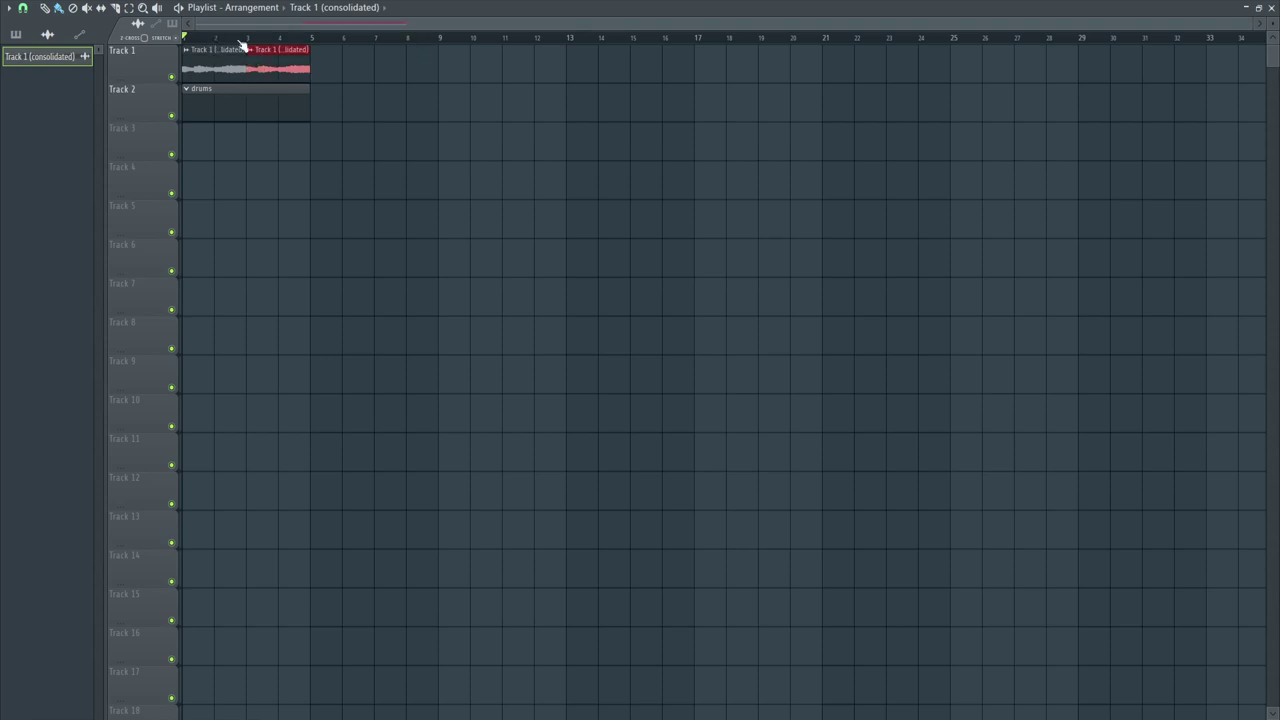
click(1273, 7)
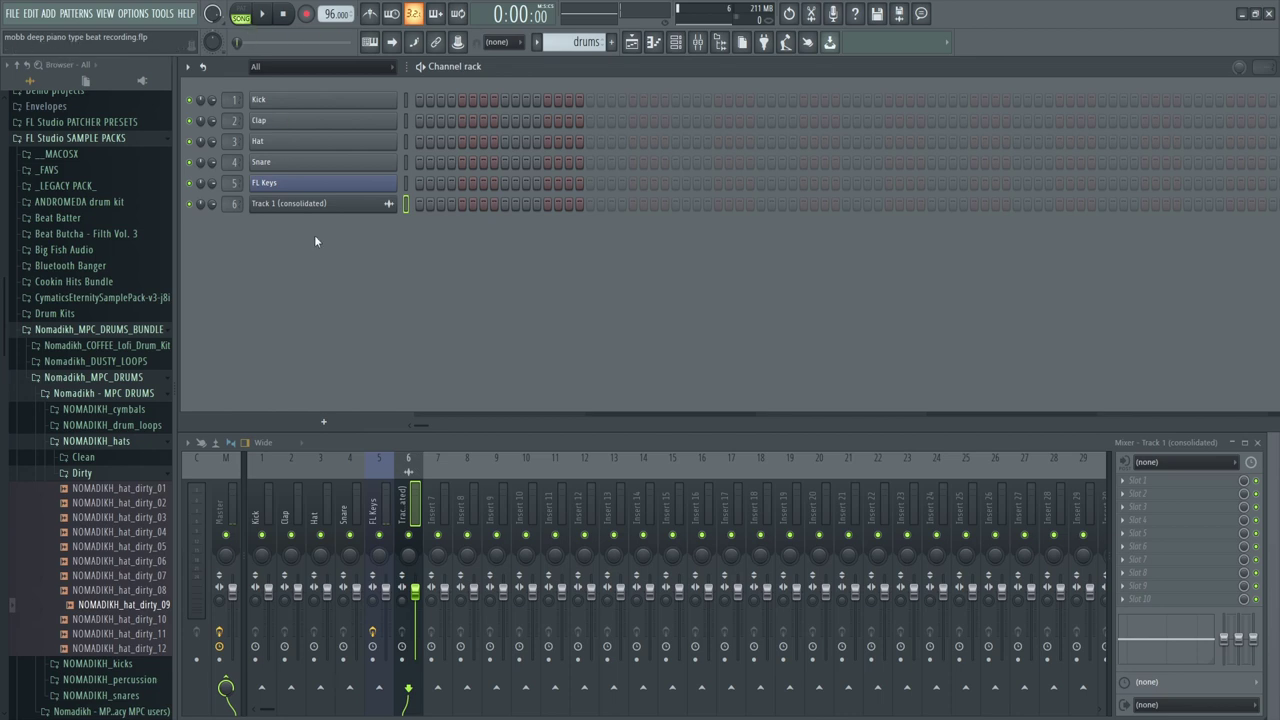
Add a C5 hat note on each of the four beats of bar 1 in the Hat piano roll, and play it back
right_click(306, 143)
click(430, 144)
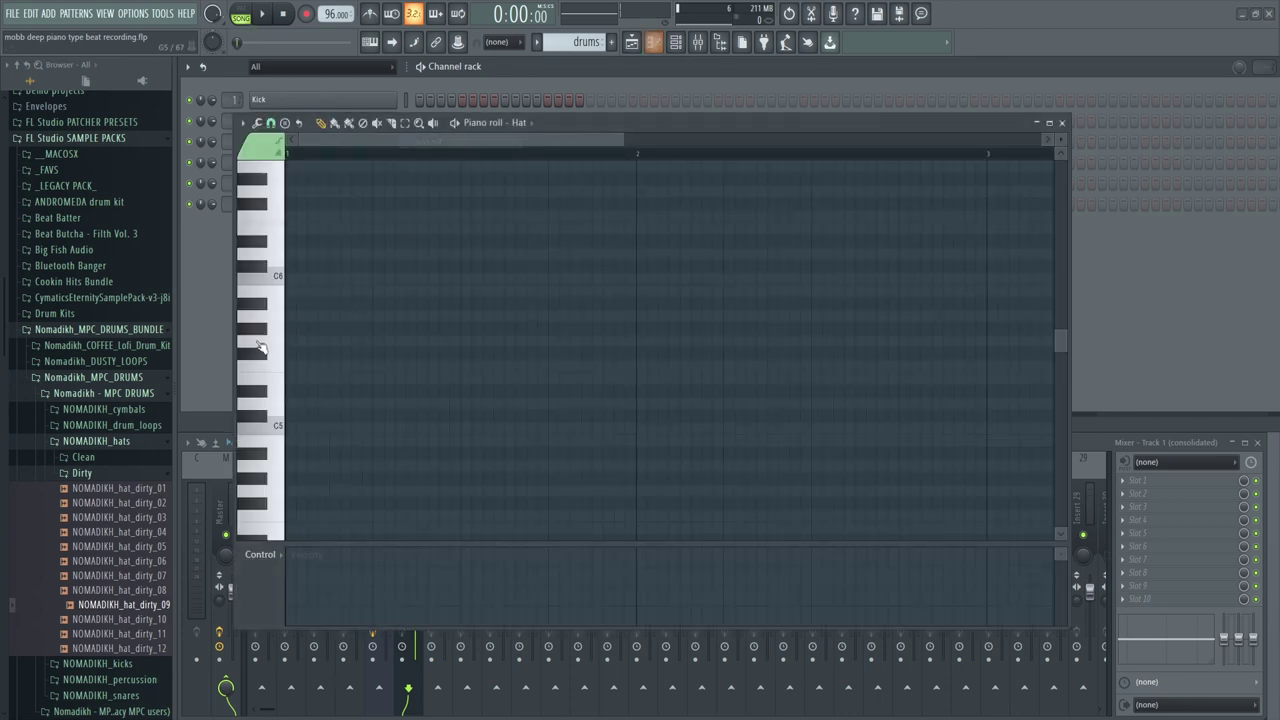
click(293, 429)
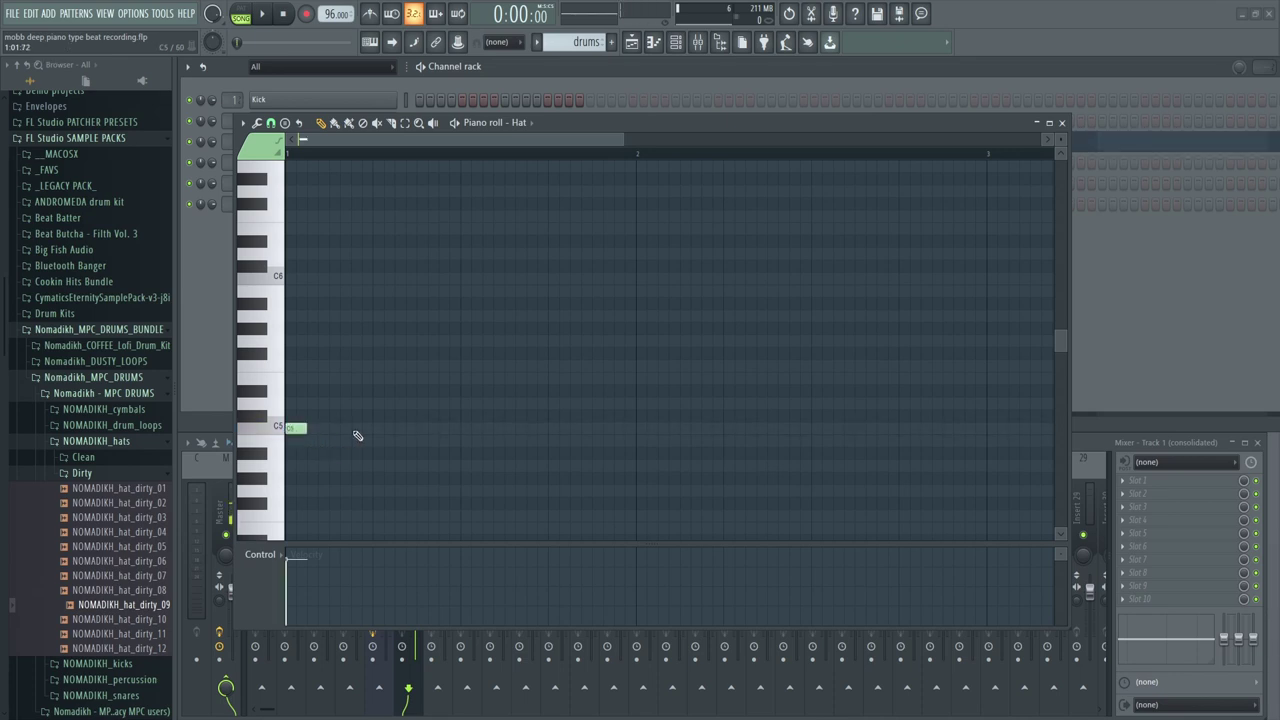
click(380, 429)
click(470, 430)
click(552, 430)
key(space)
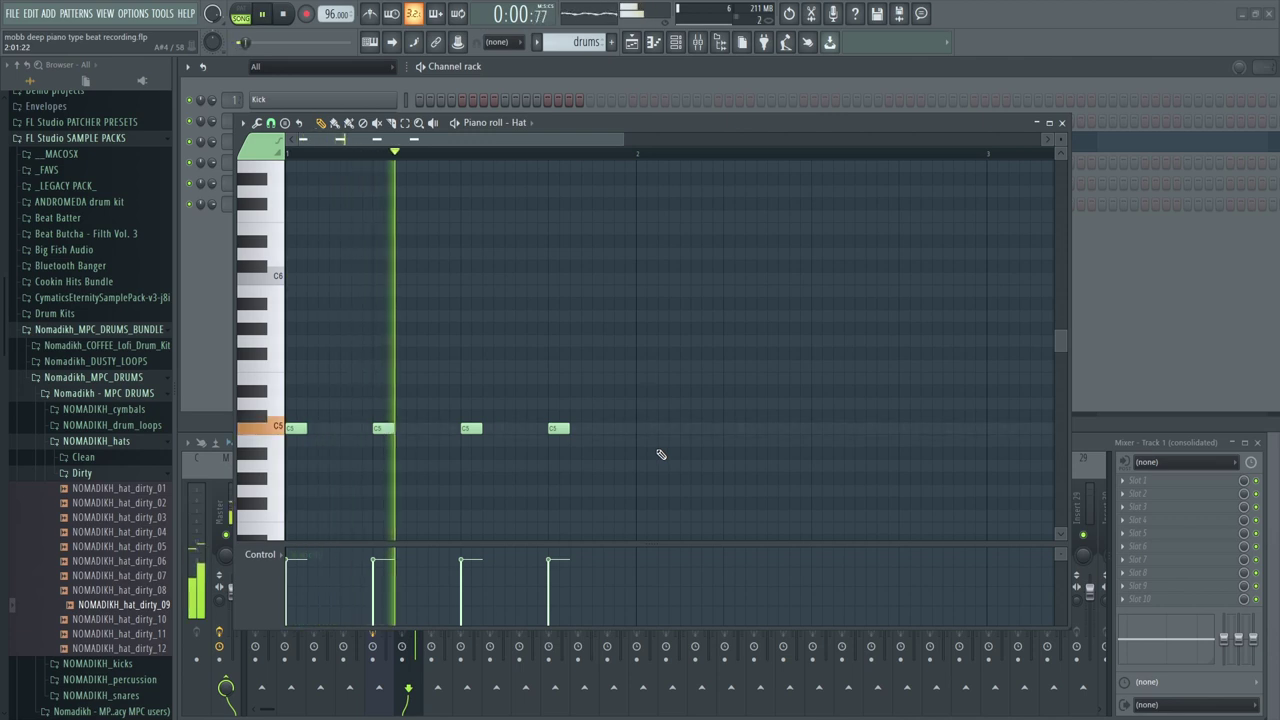
key(space)
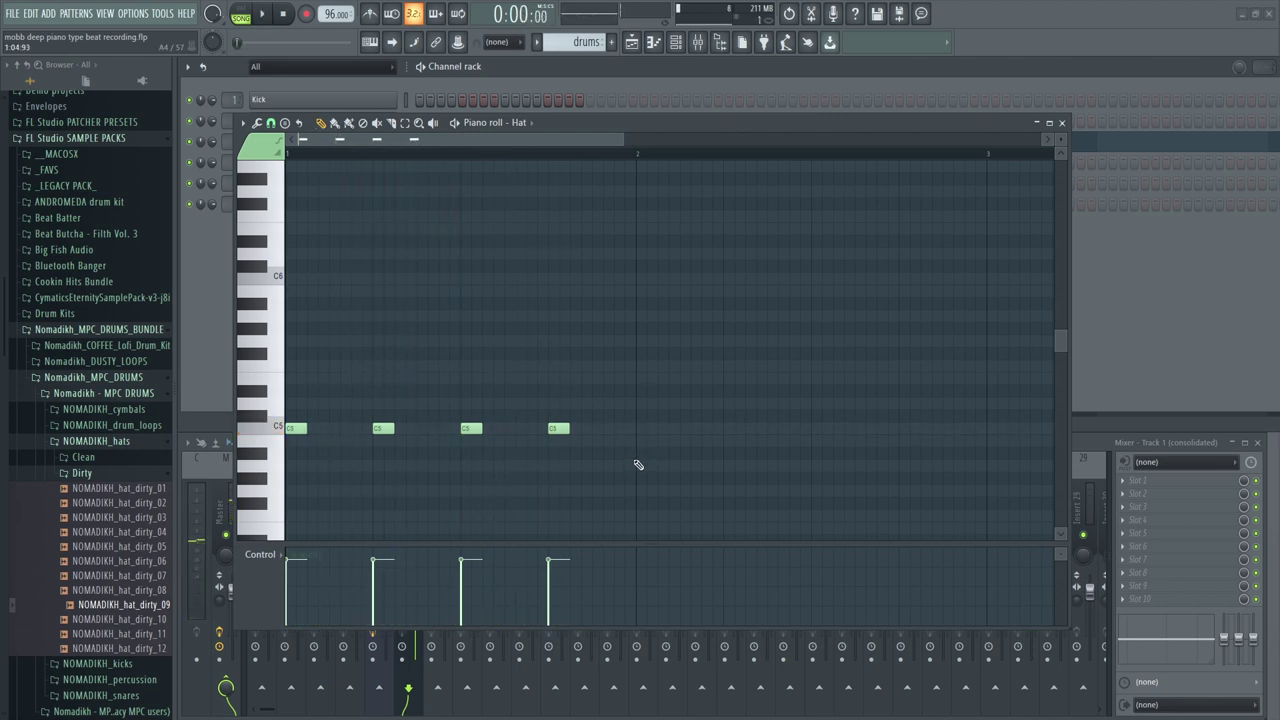
Duplicate the four hat notes onto the offbeats of bar 1, lower the velocity of the copies, and listen to the result
key(ctrl+a)
drag(297, 429, 343, 430)
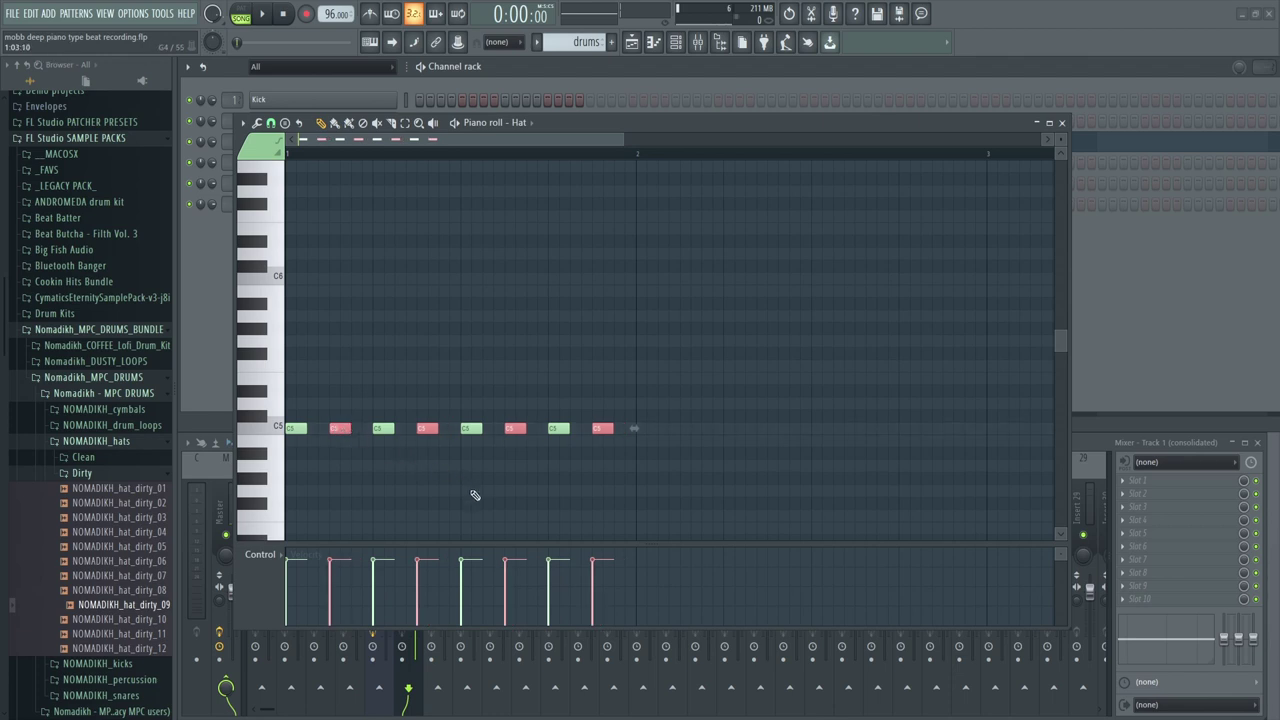
scroll(470, 486, down, 5)
scroll(470, 488, down, 1)
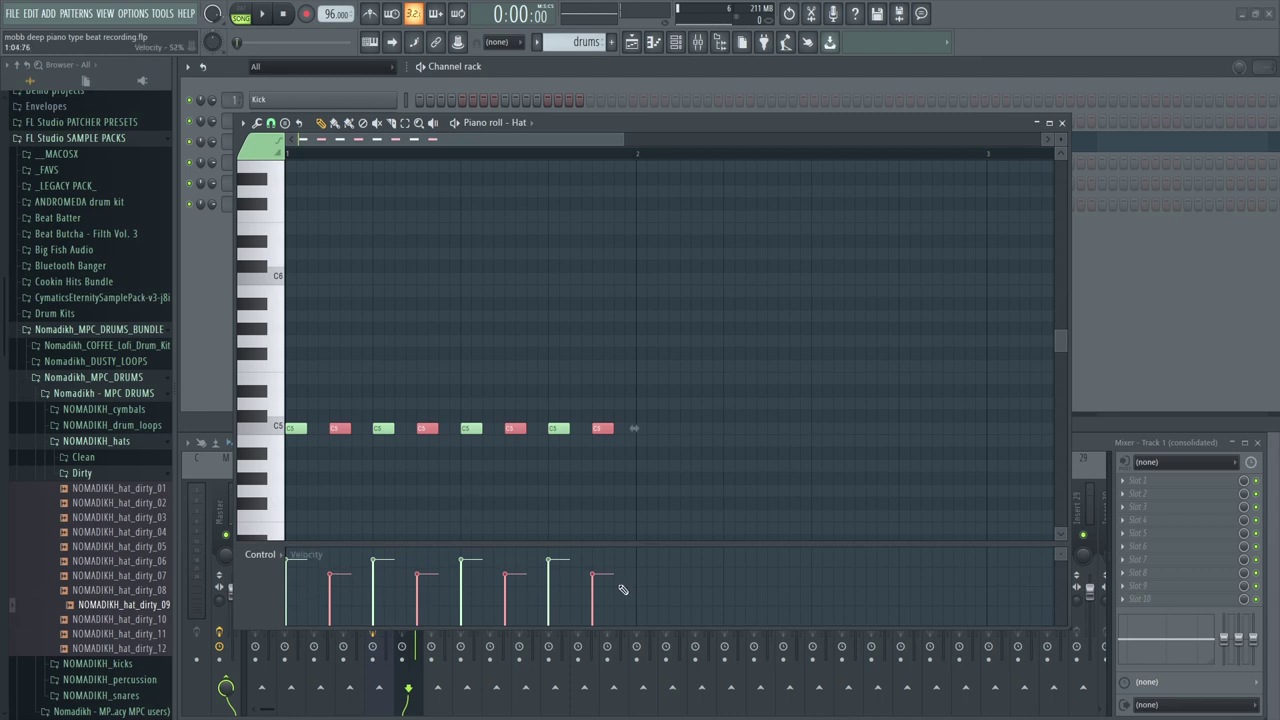
key(space)
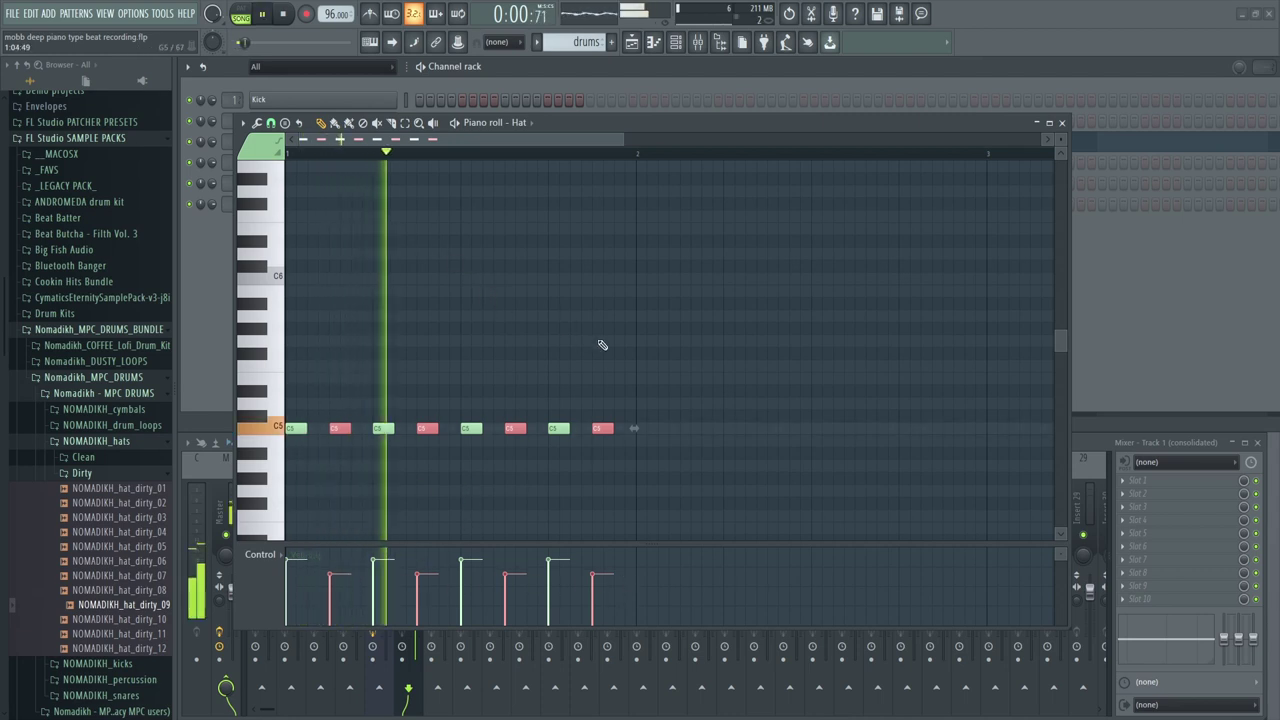
key(space)
Duplicate the eight-note hat pattern from bar 1 into bar 2 and play it back
drag(660, 470, 643, 429)
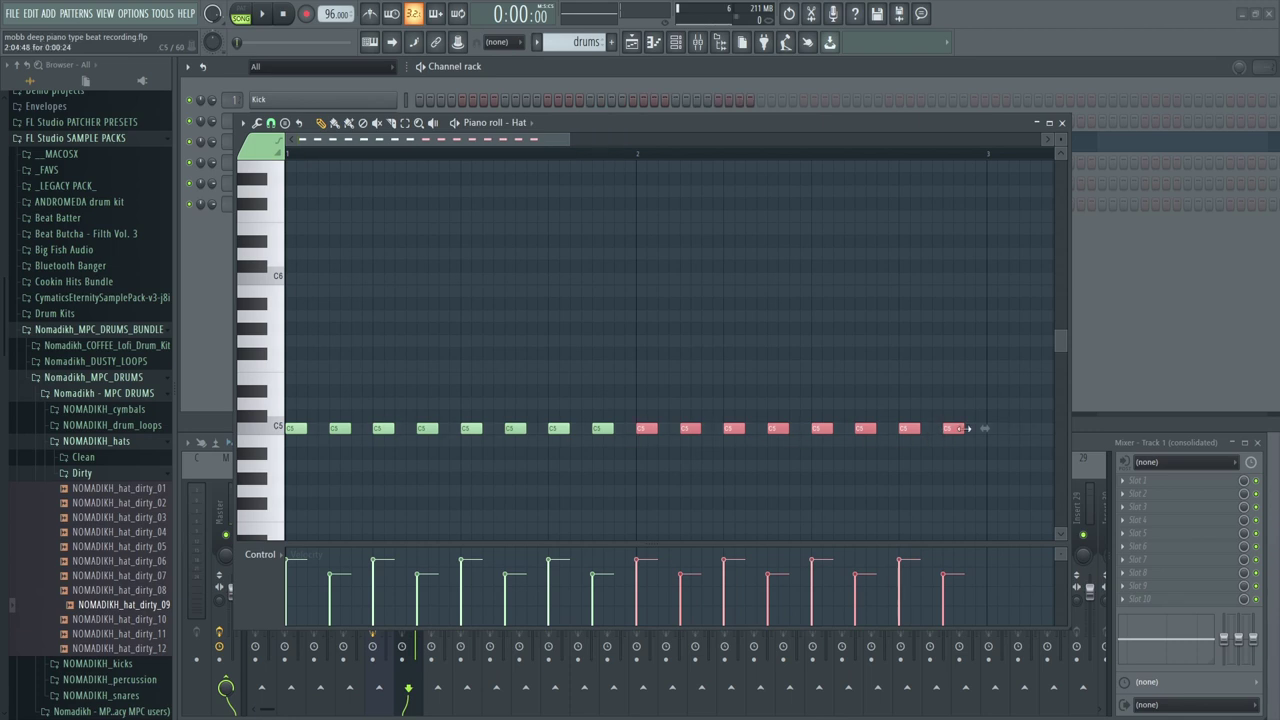
key(space)
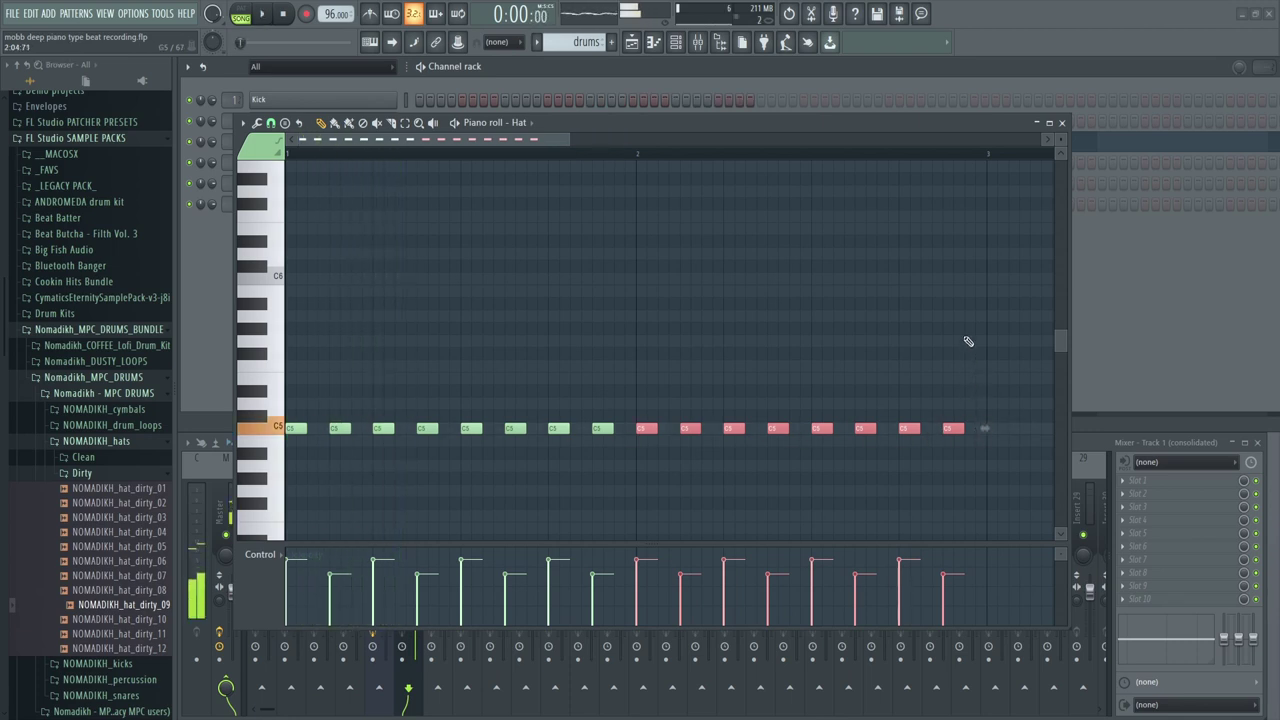
key(space)
click(1183, 70)
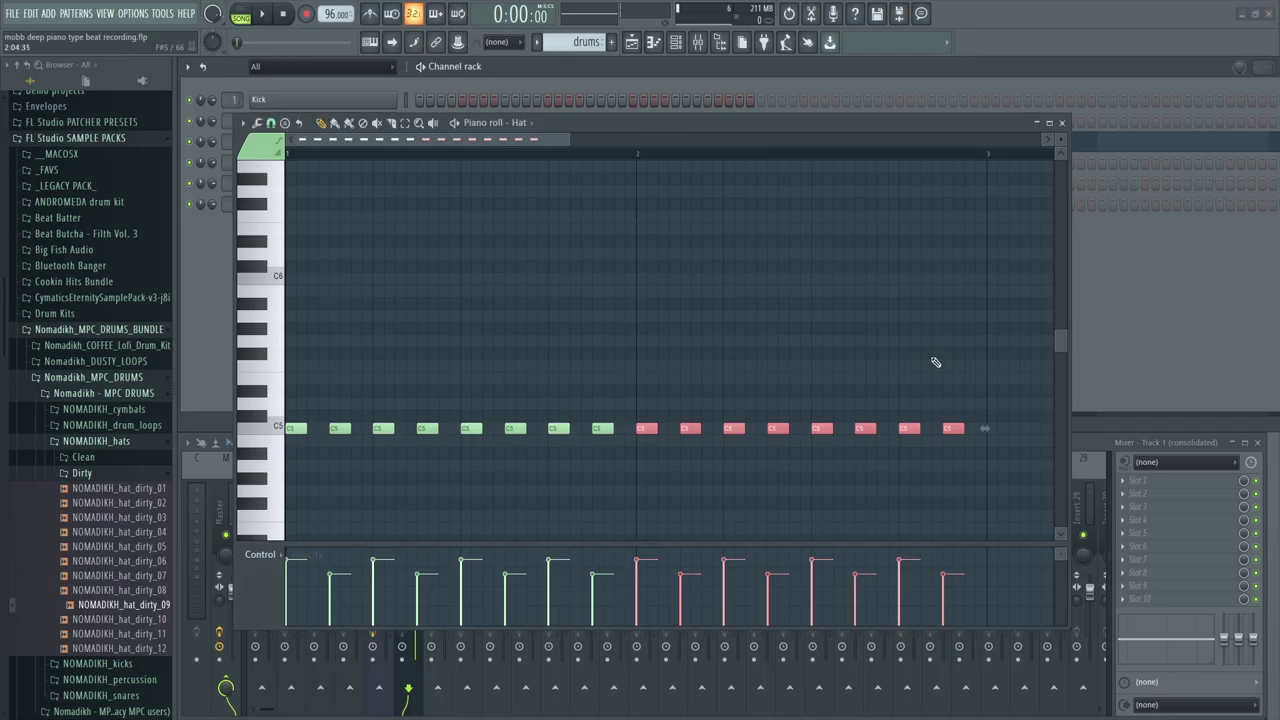
Duplicate all the hat notes of bars 1 and 2 into bars 3 and 4, and audition the four-bar hat pattern
drag(1006, 470, 282, 378)
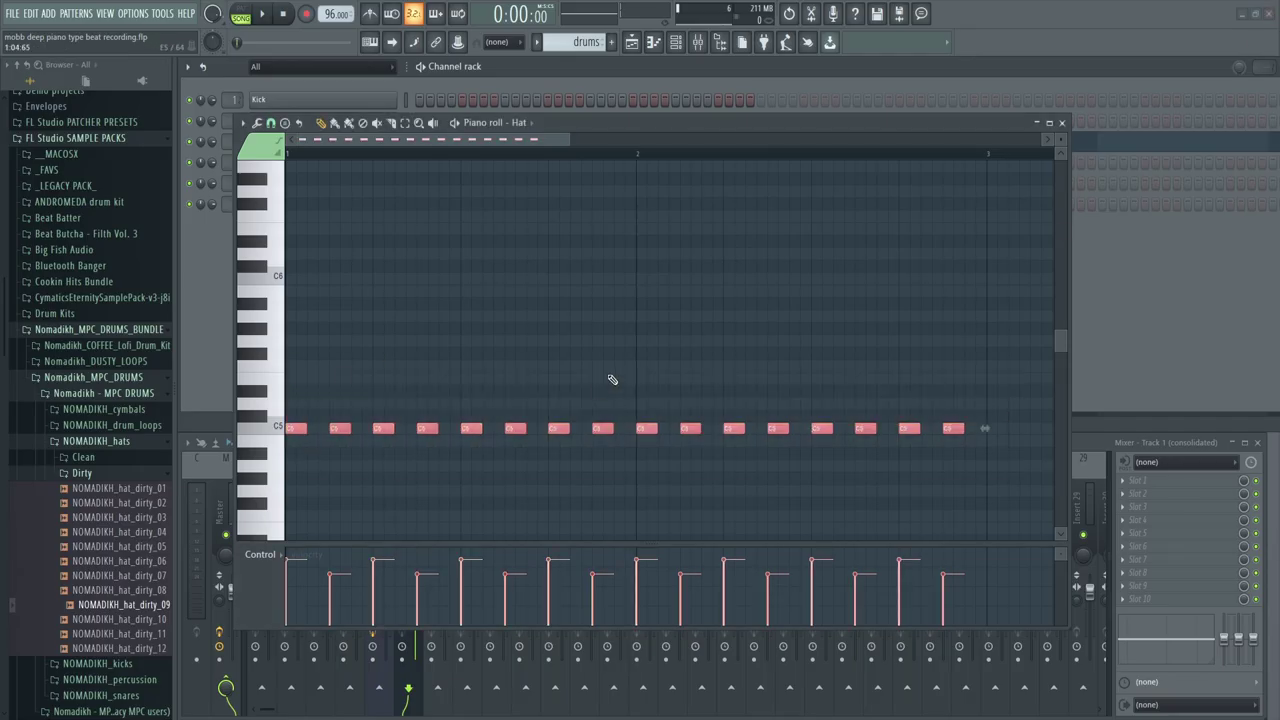
key(ctrl+b)
key(space)
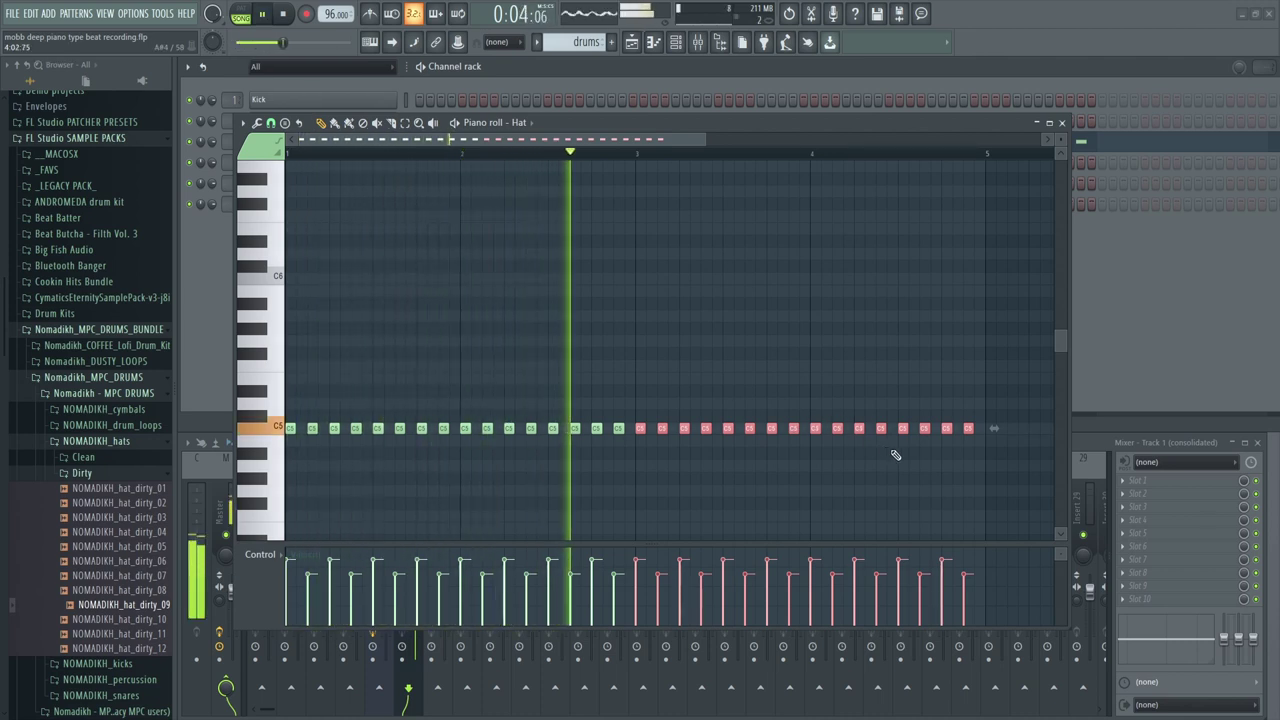
key(space)
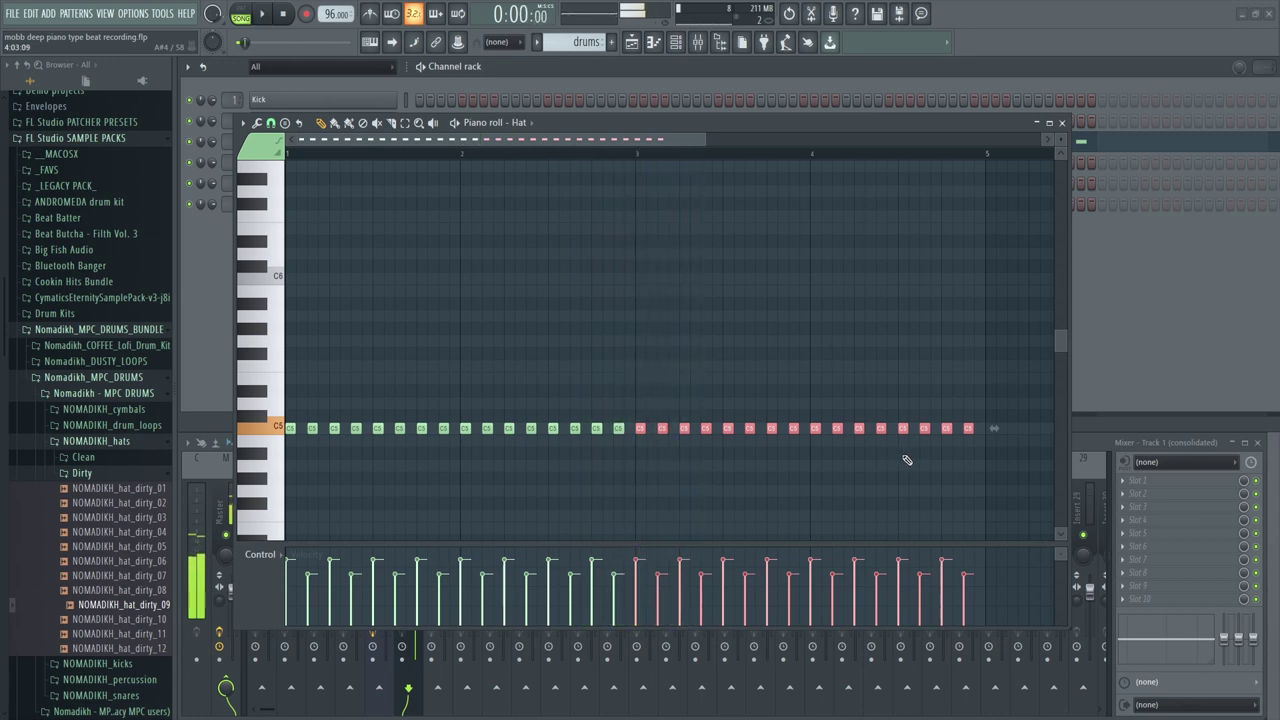
Close the Hat piano roll and load NOMADIKH_kick_dirty_07 from the dirty kicks folder onto the Kick channel
click(1062, 122)
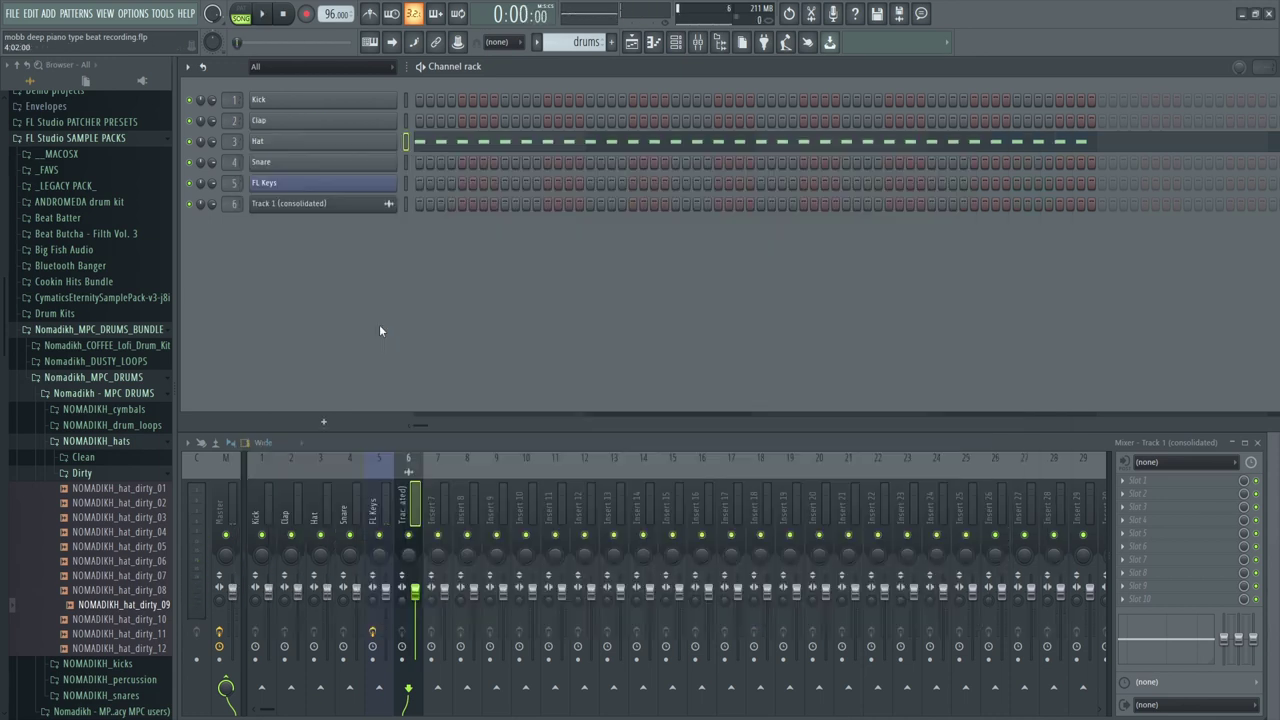
click(97, 663)
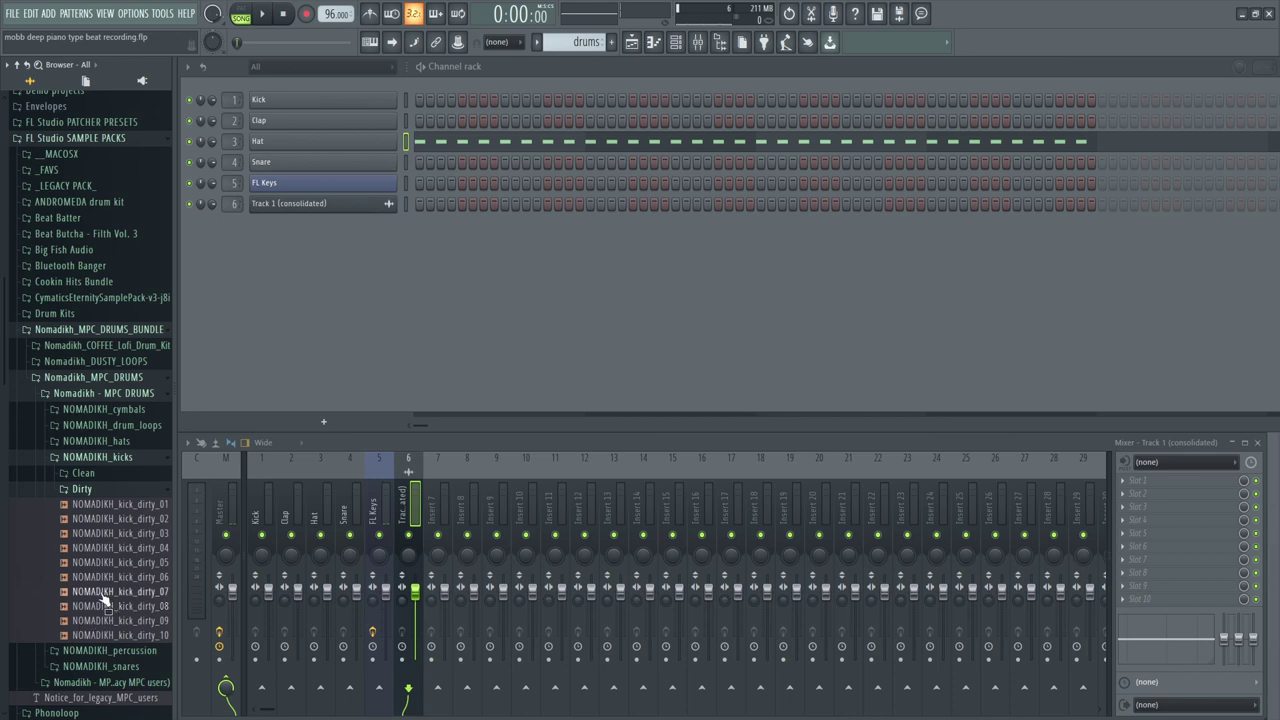
click(103, 598)
drag(103, 598, 316, 102)
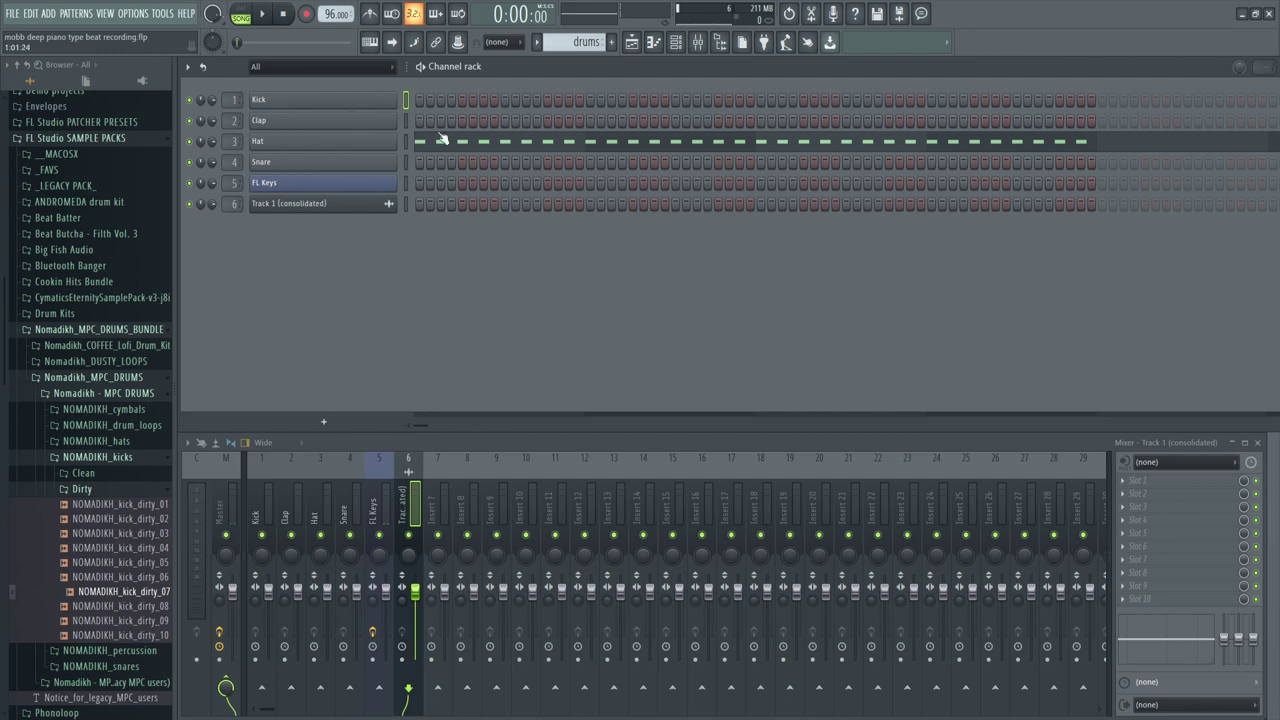
Program C5 kicks on steps 1, 3, 8 and 9 of all four bars, add A#4 kicks on step 11 of bars 1–3, and audition
right_click(362, 104)
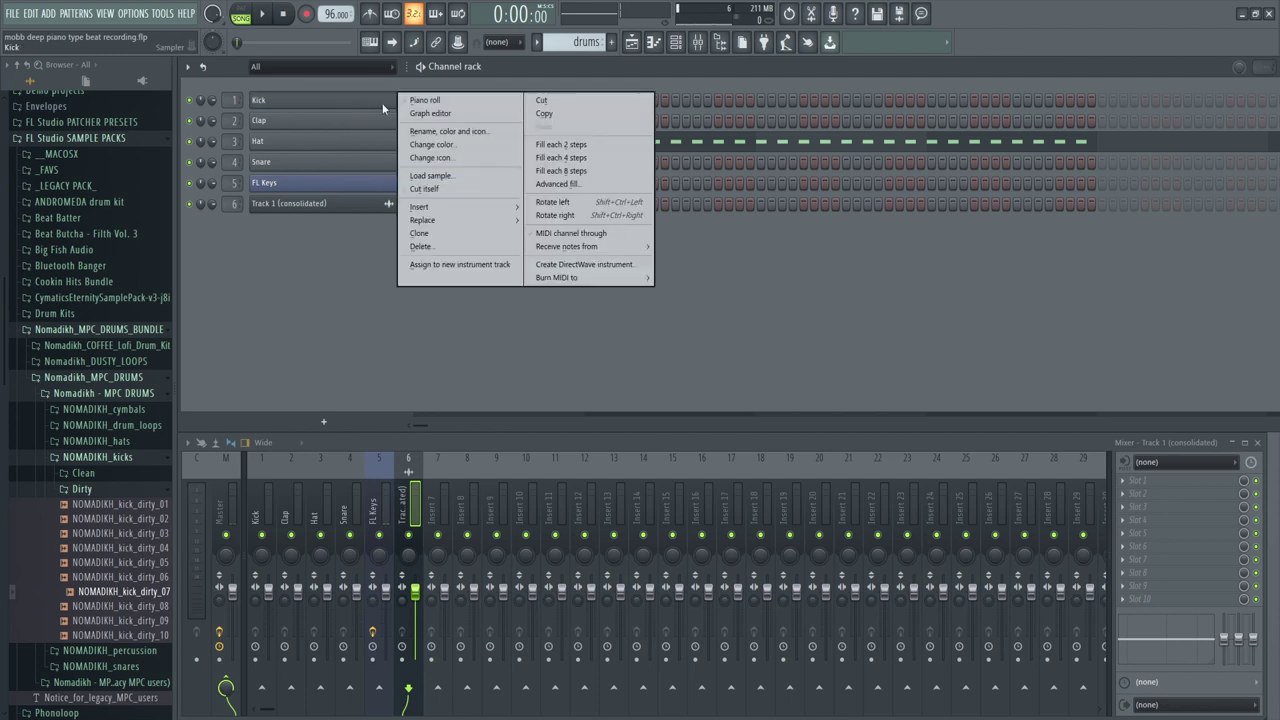
click(444, 102)
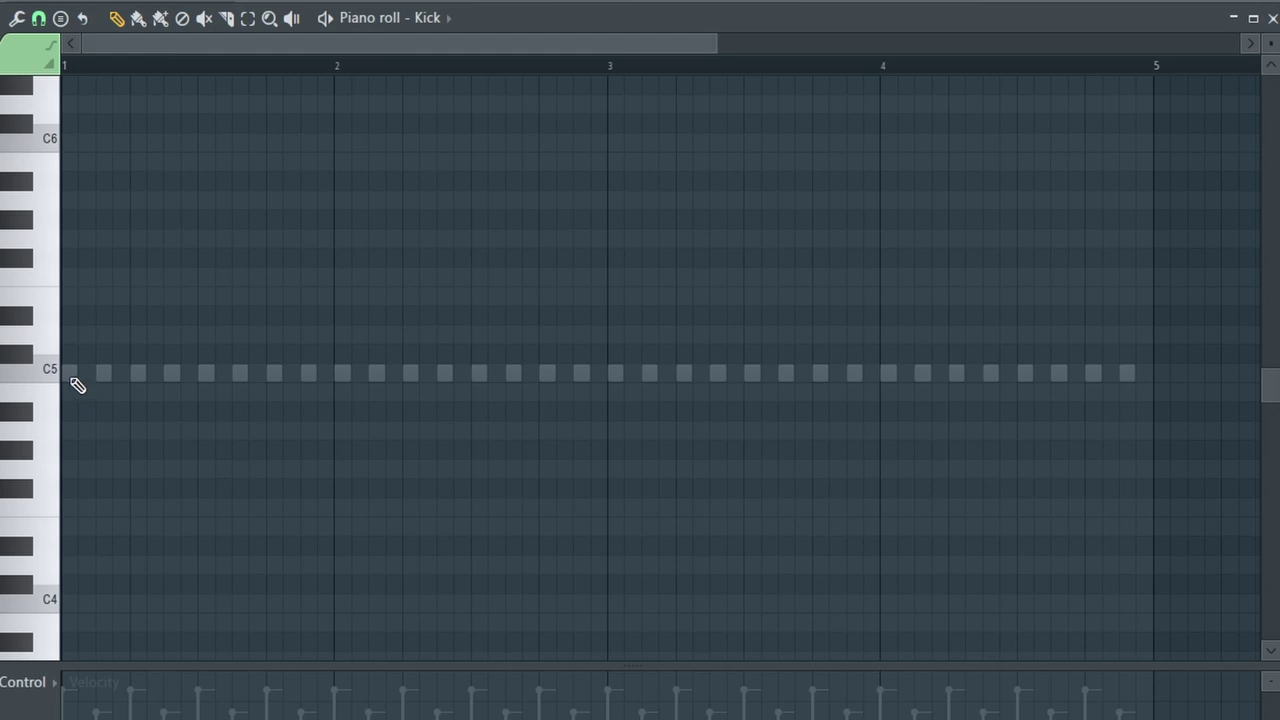
click(73, 376)
key(ctrl+a)
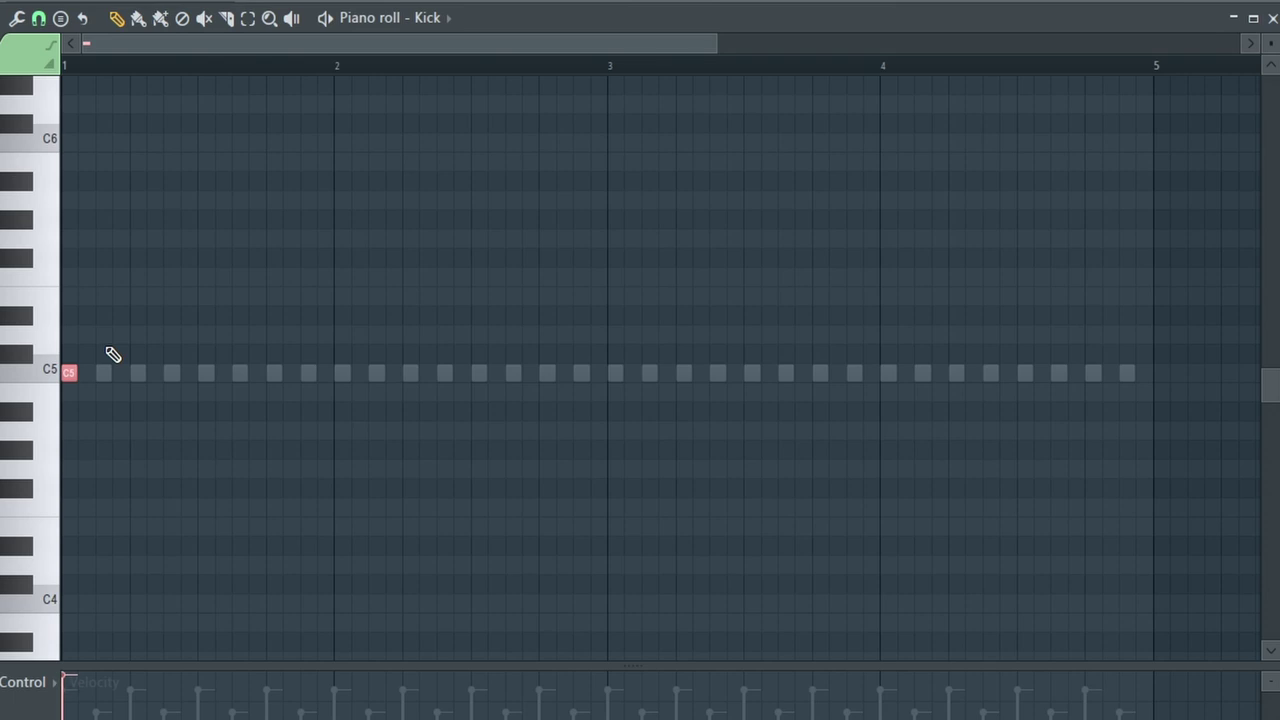
drag(70, 374, 103, 376)
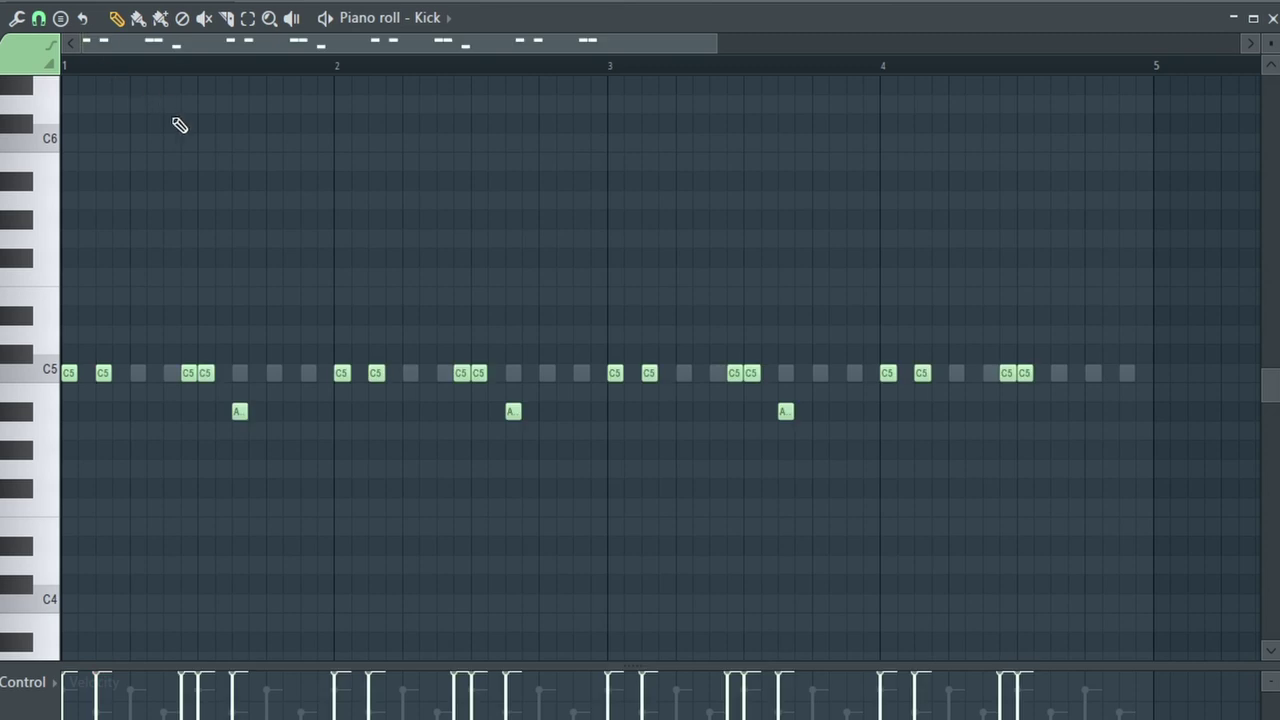
key(space)
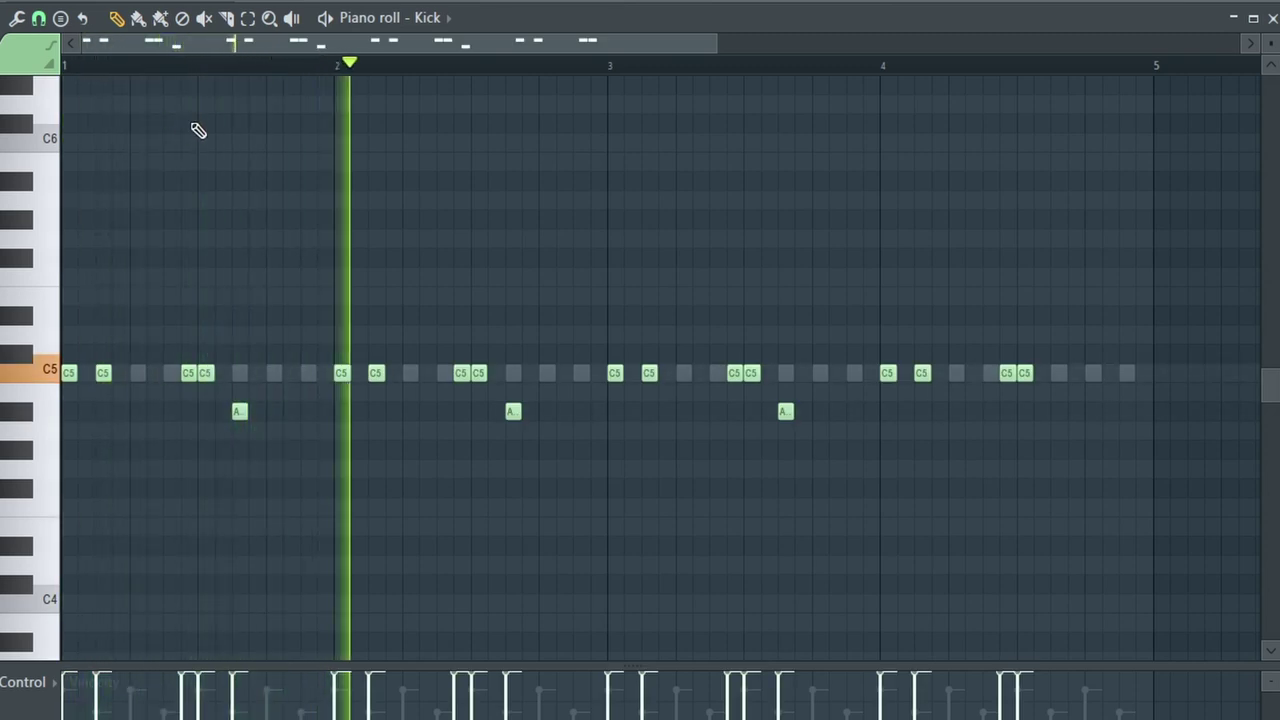
key(space)
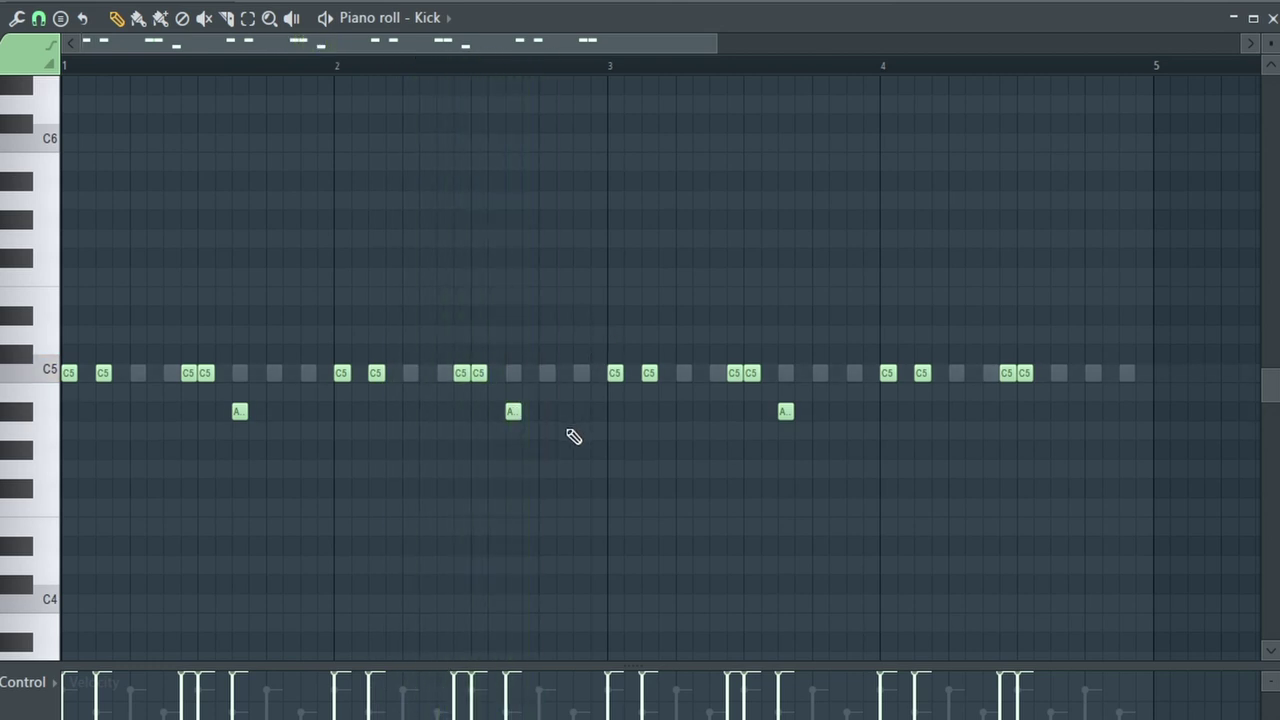
Select the three A#4 kick notes in bars 1 to 3, lower their velocity, and play the pattern back
drag(276, 436, 226, 420)
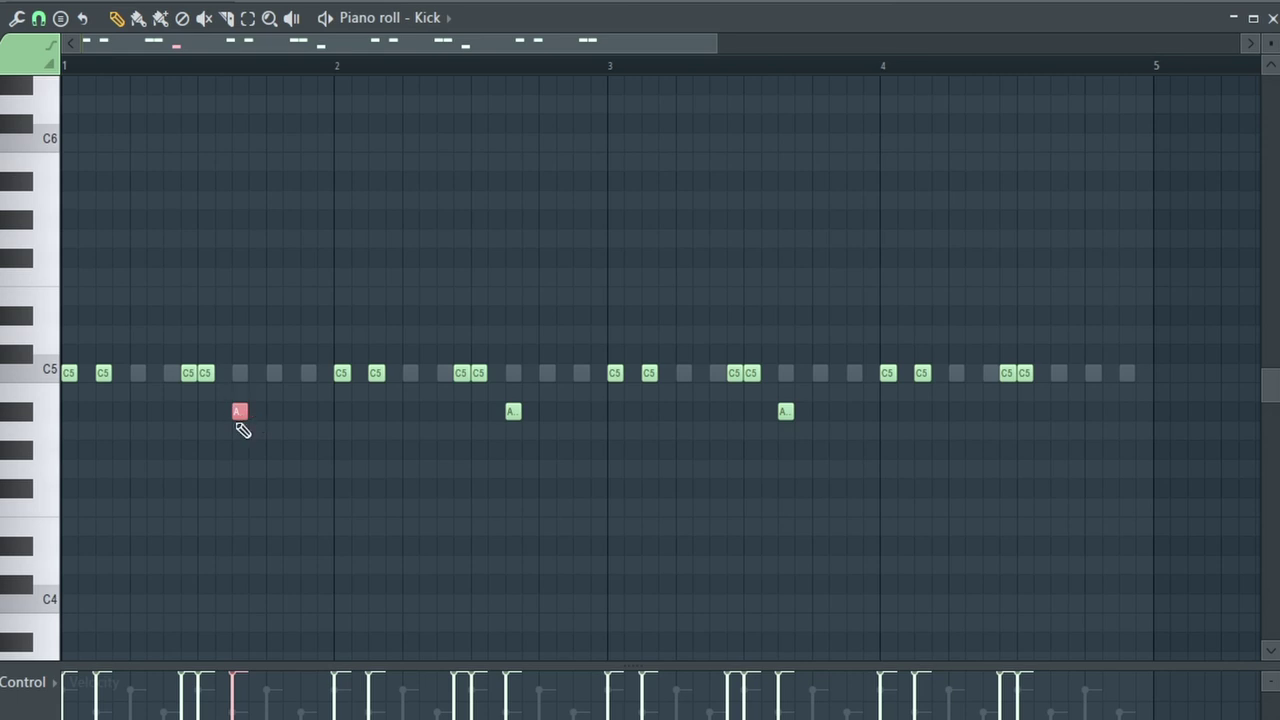
drag(990, 476, 157, 420)
scroll(545, 516, down, 5)
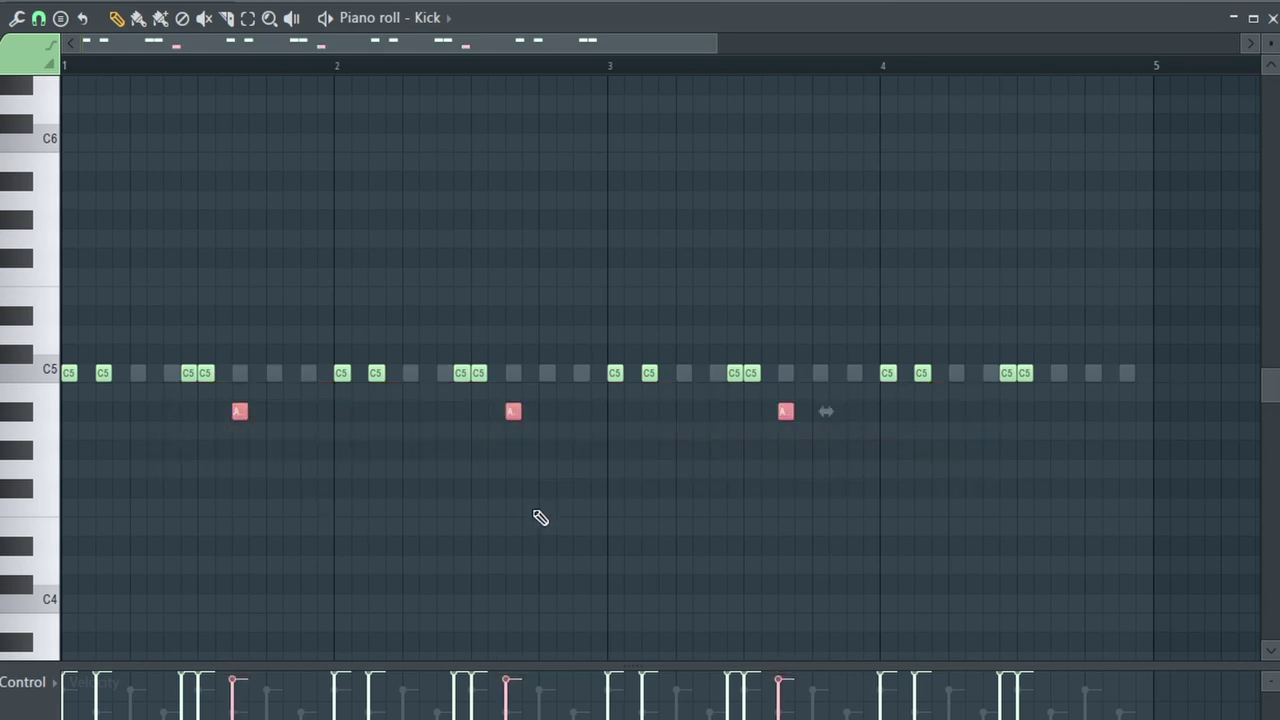
scroll(536, 531, down, 1)
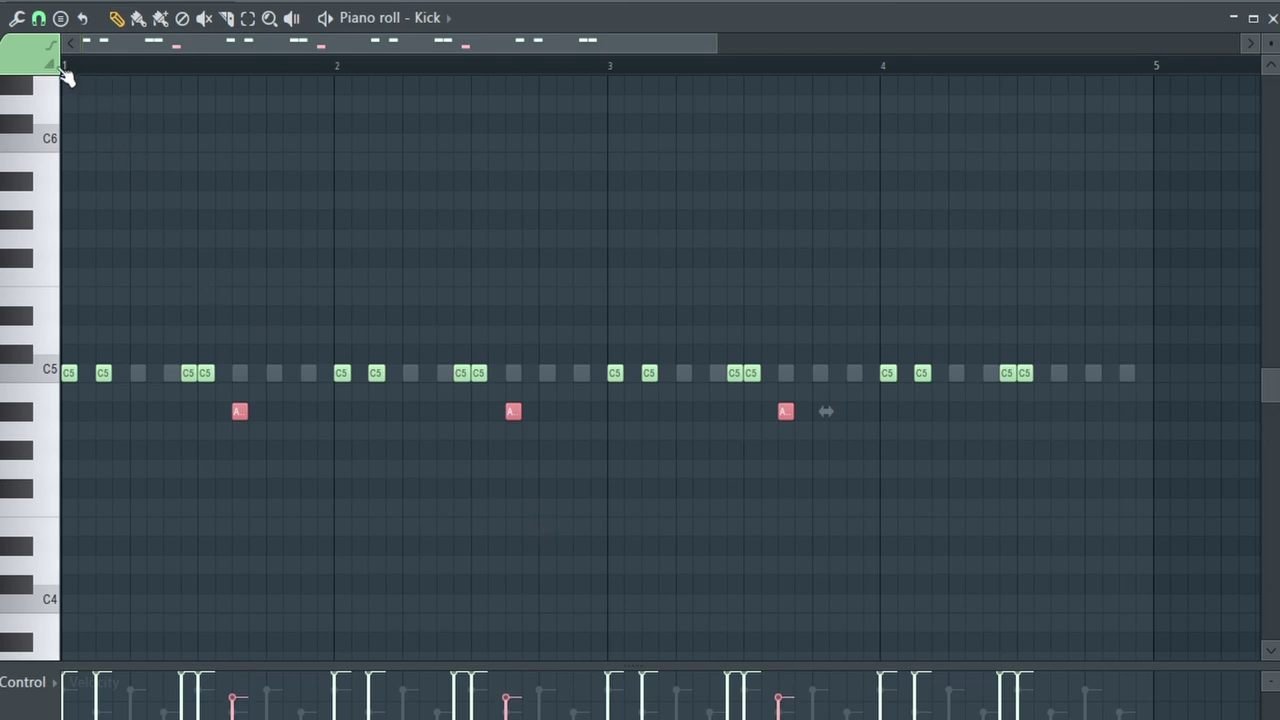
key(space)
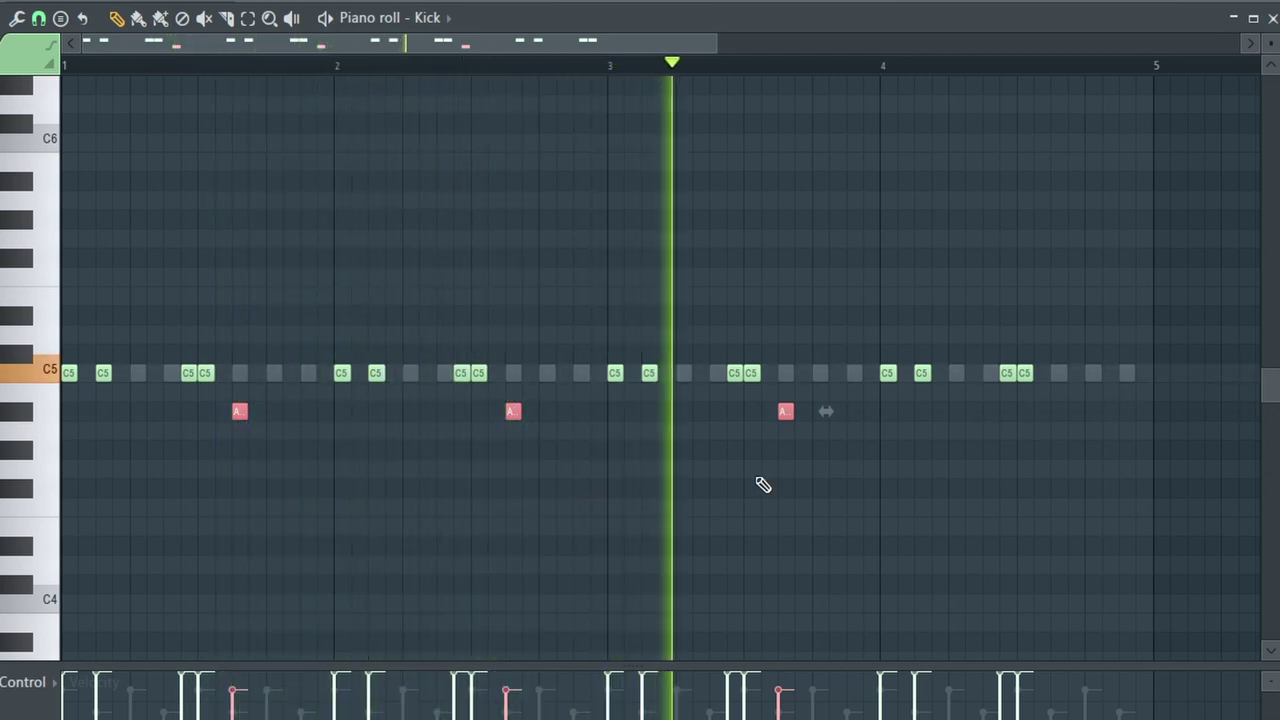
key(space)
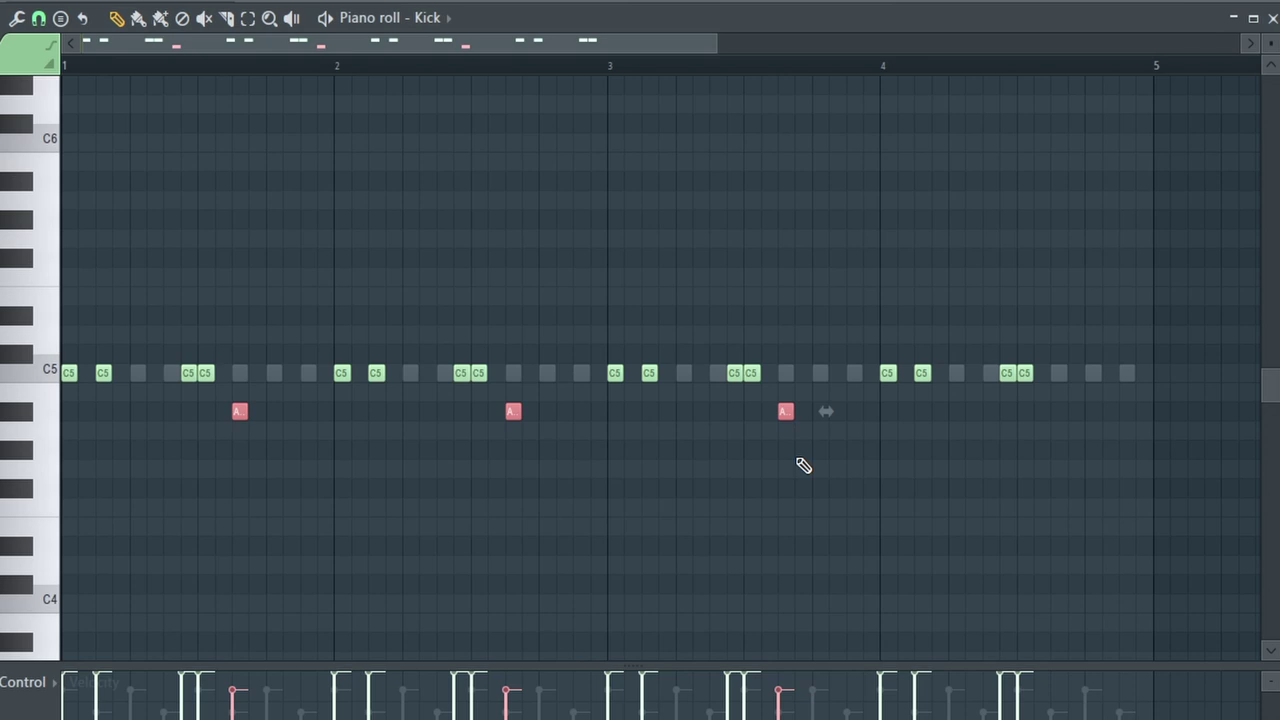
Load NOMADIKH_snare_dirty_03 onto the Snare channel and open that channel's piano roll
click(1272, 18)
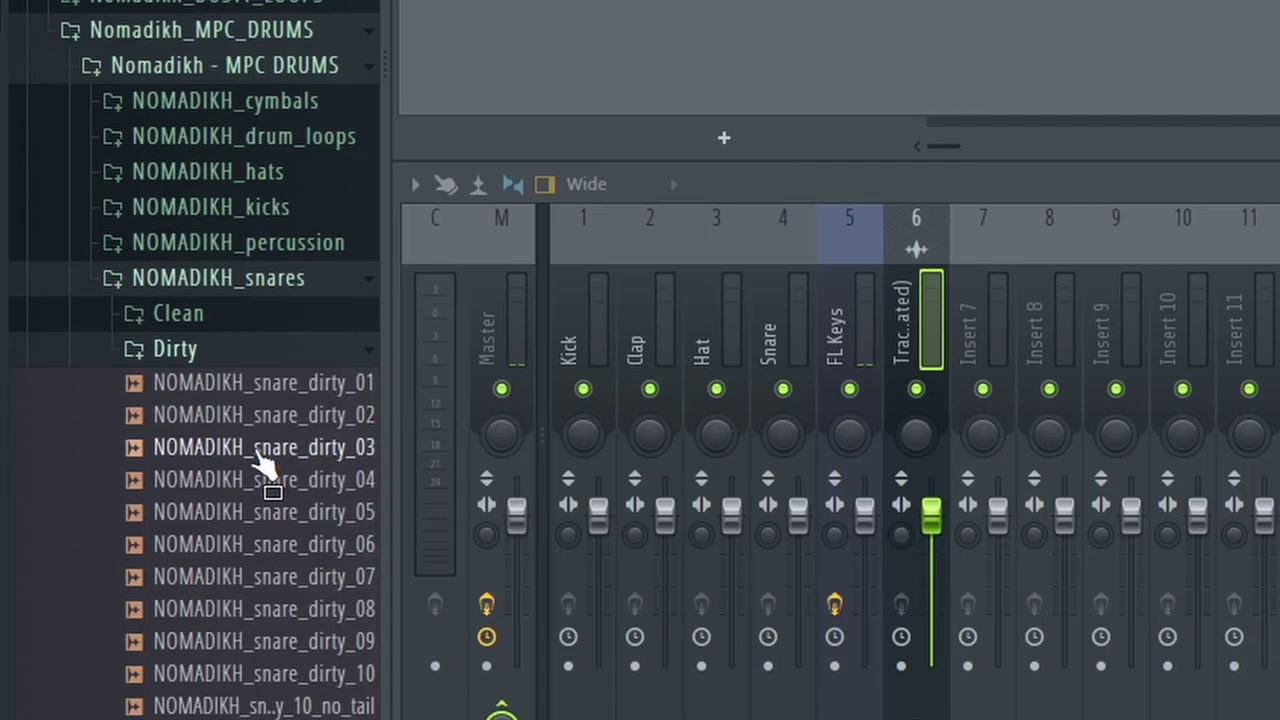
drag(262, 465, 322, 163)
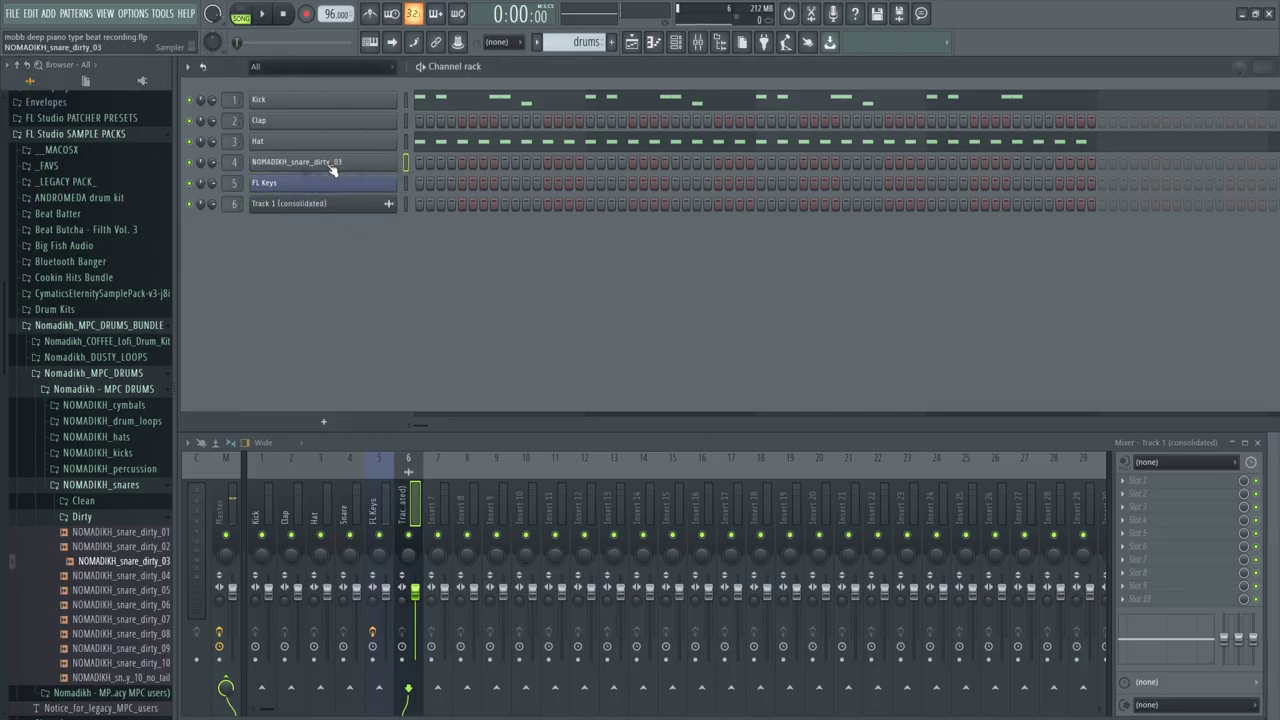
right_click(333, 168)
click(422, 161)
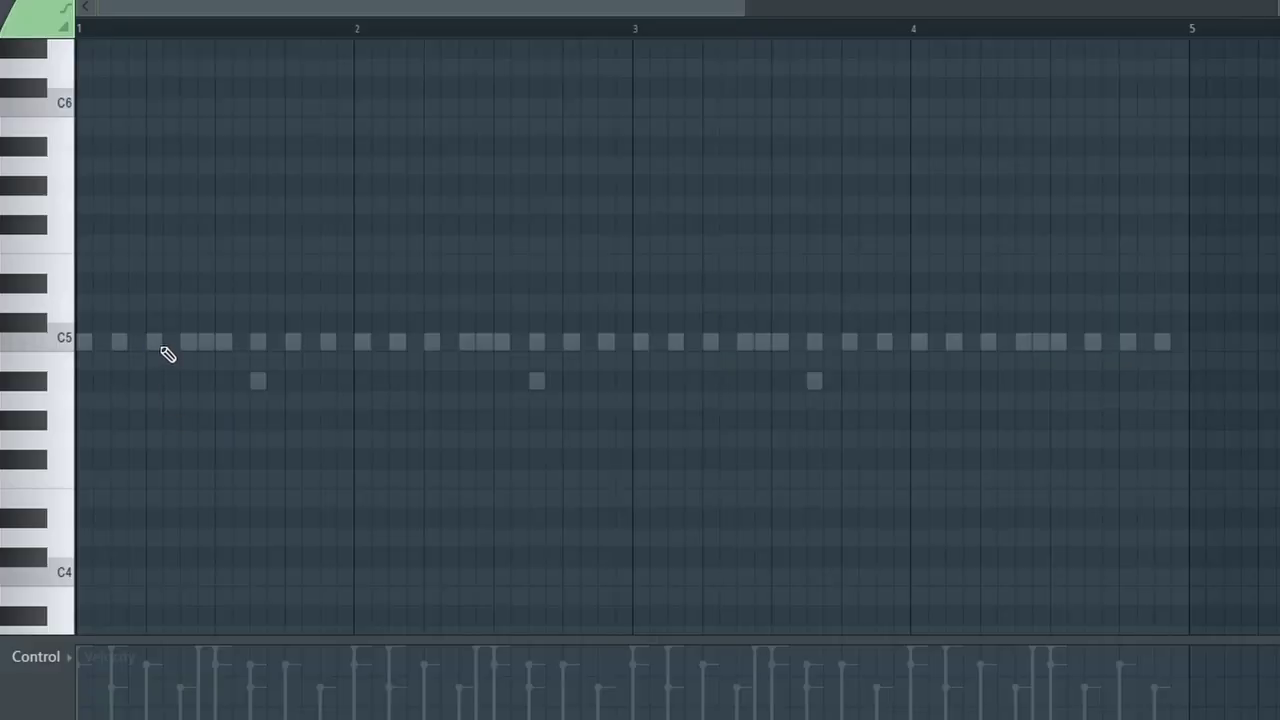
Add C5 snare notes on beats 2 and 4 of bar 1 while checking the timing with playback
key(space)
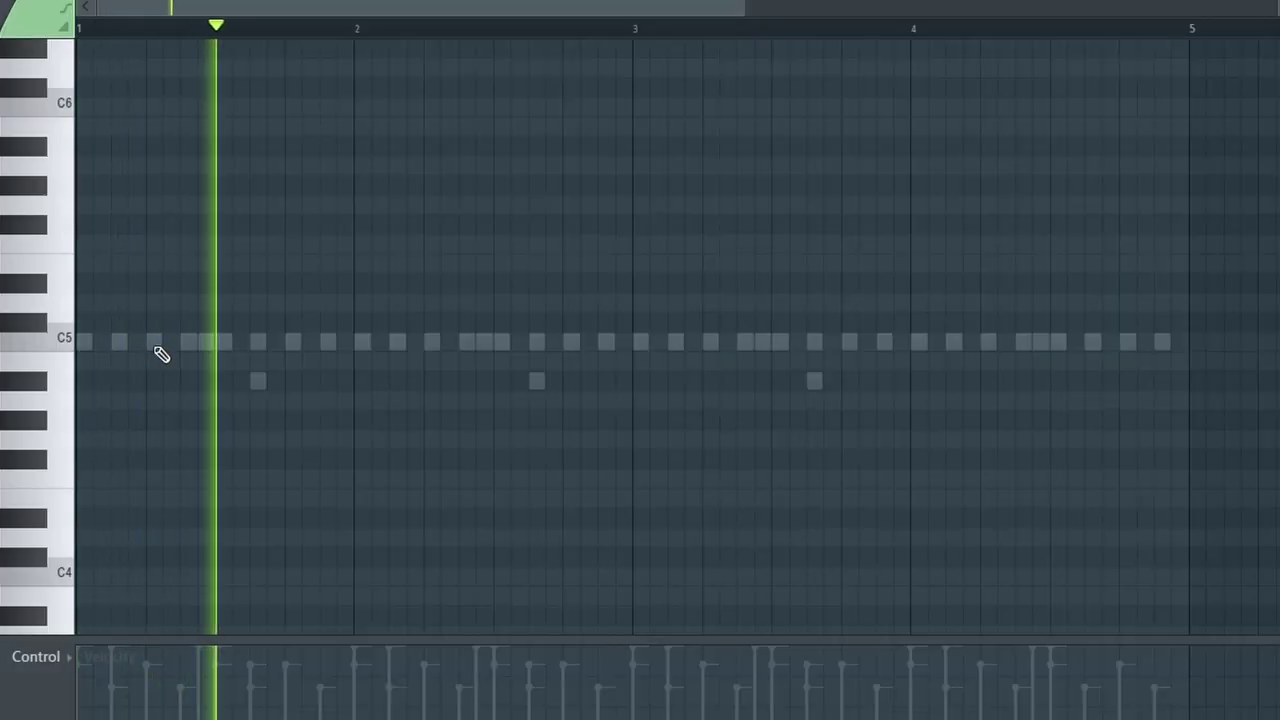
key(space)
click(160, 343)
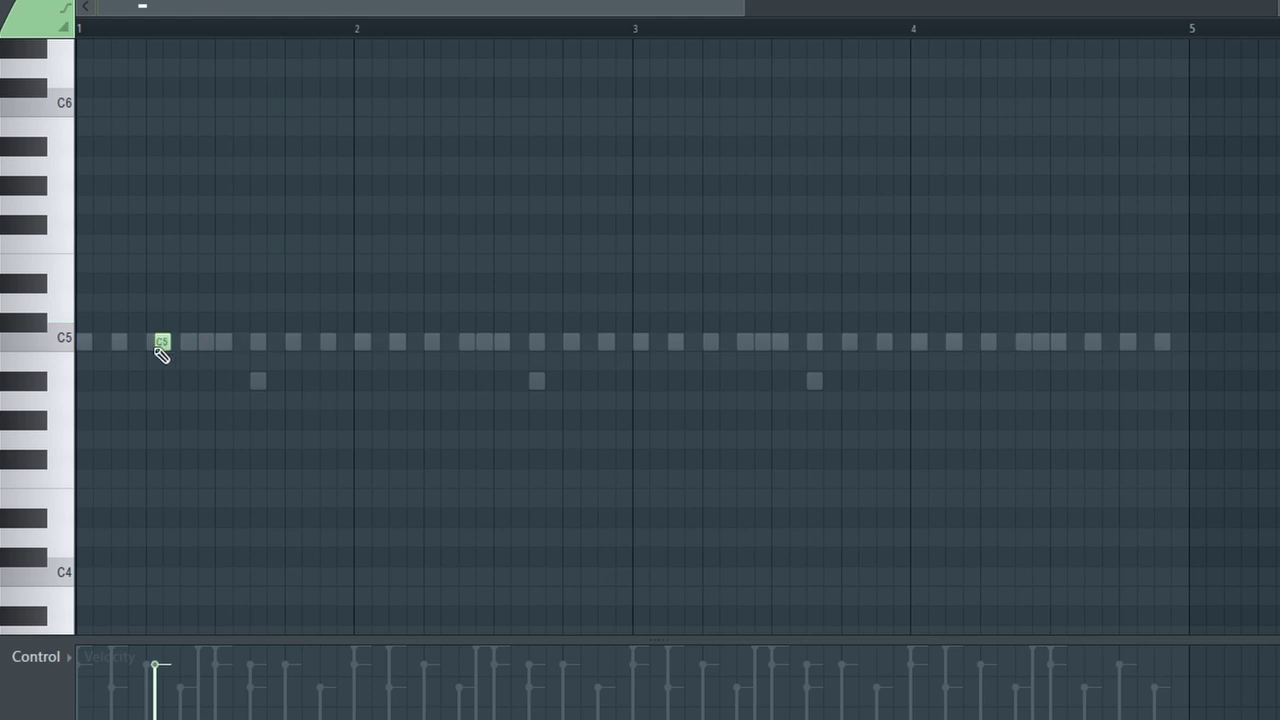
key(space)
click(291, 342)
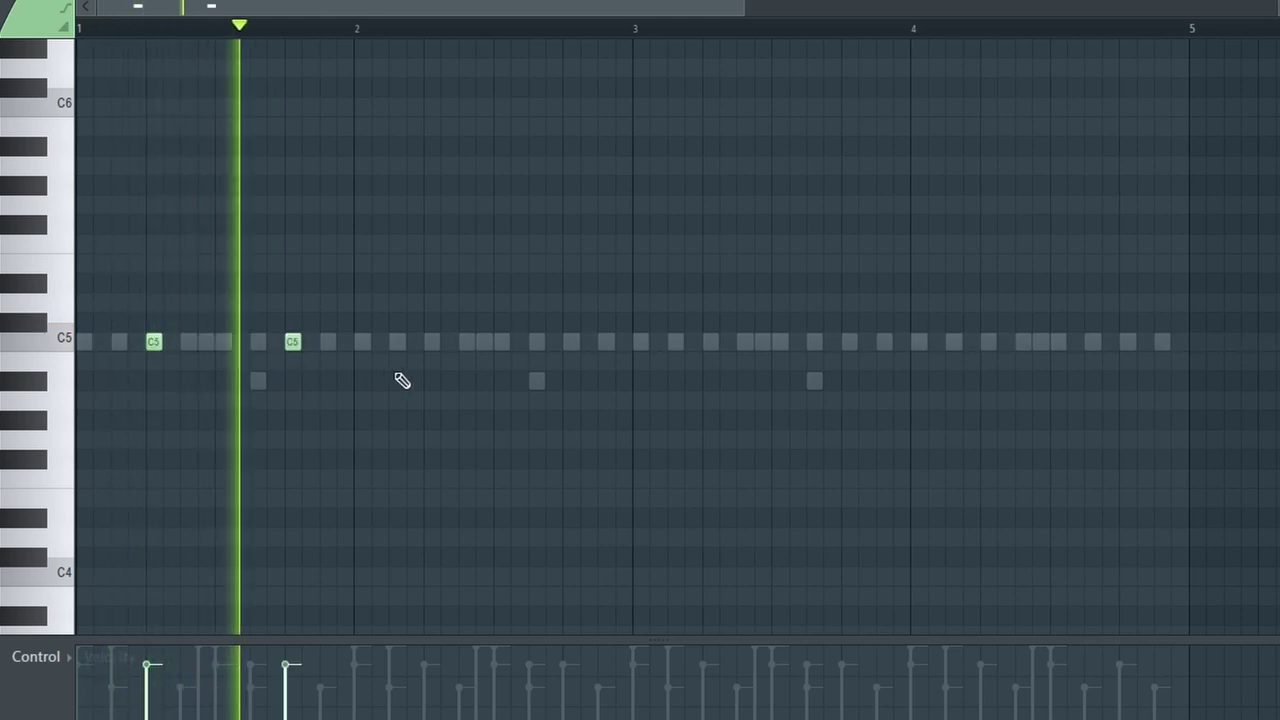
key(space)
Duplicate the two snare notes into bars 2, 3 and 4, close the piano roll, and listen to the full drum pattern
key(ctrl+a)
drag(154, 341, 711, 341)
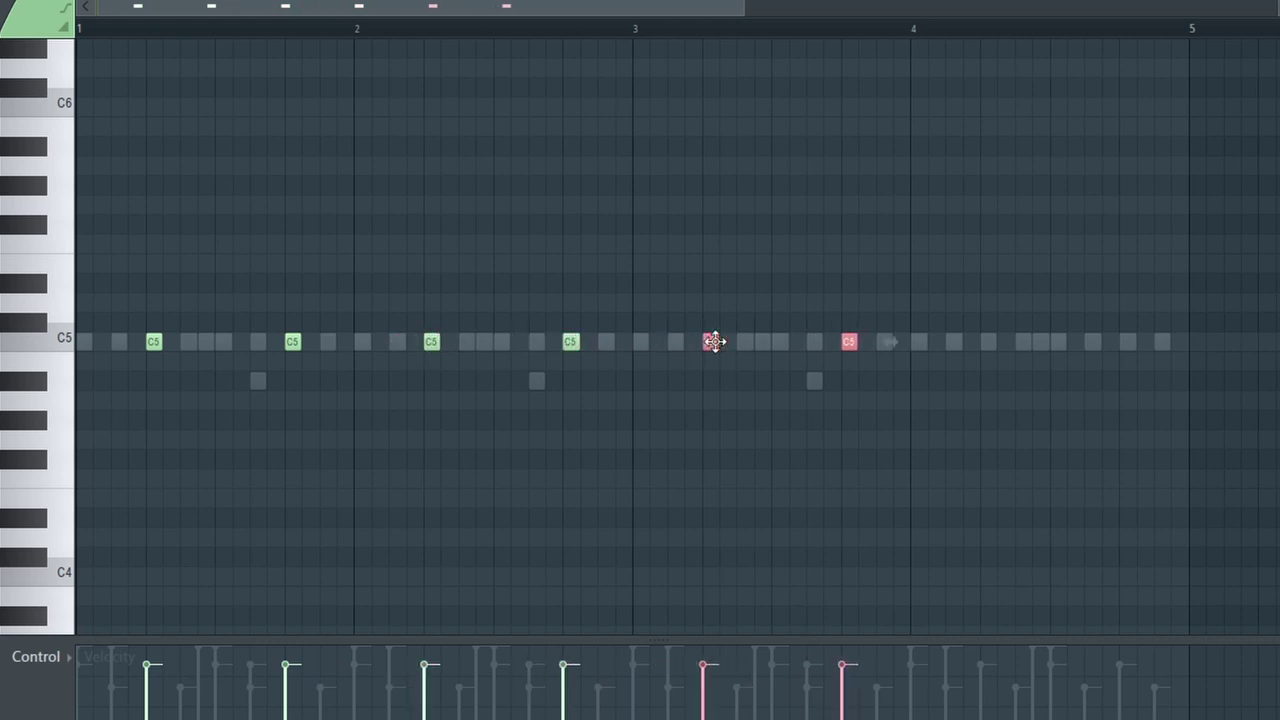
key(ctrl+b)
key(space)
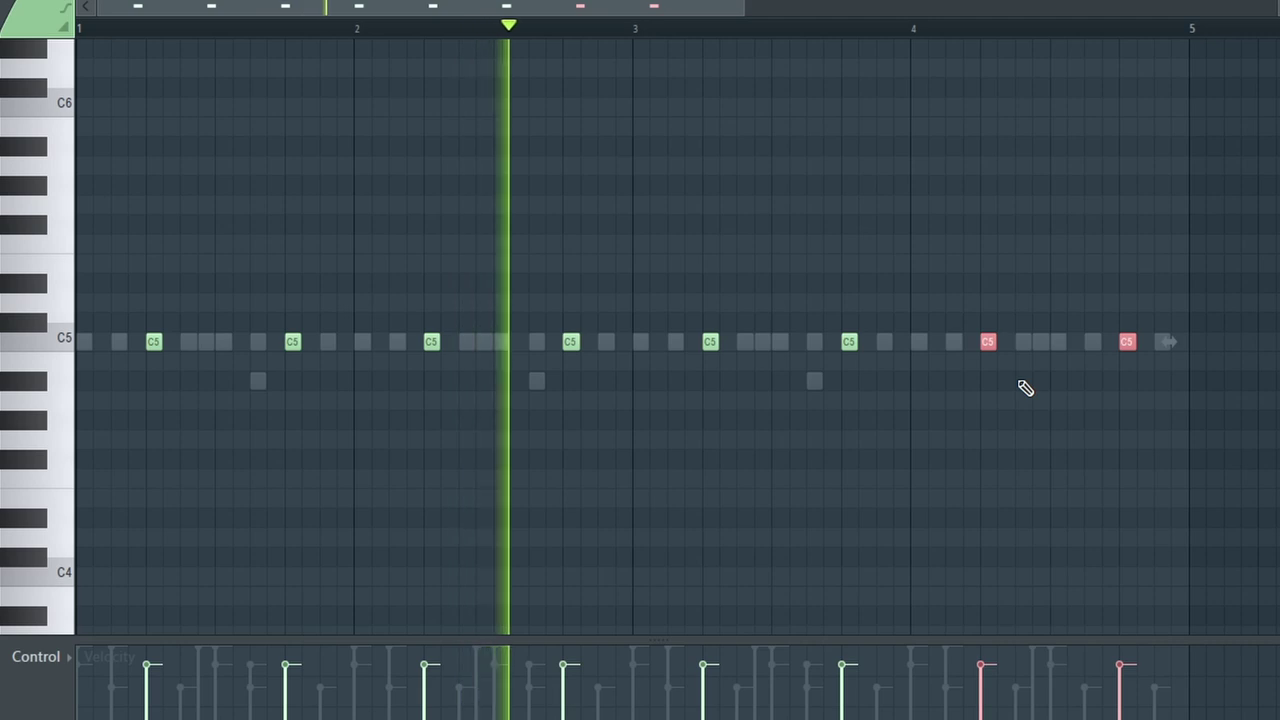
key(space)
click(1072, 131)
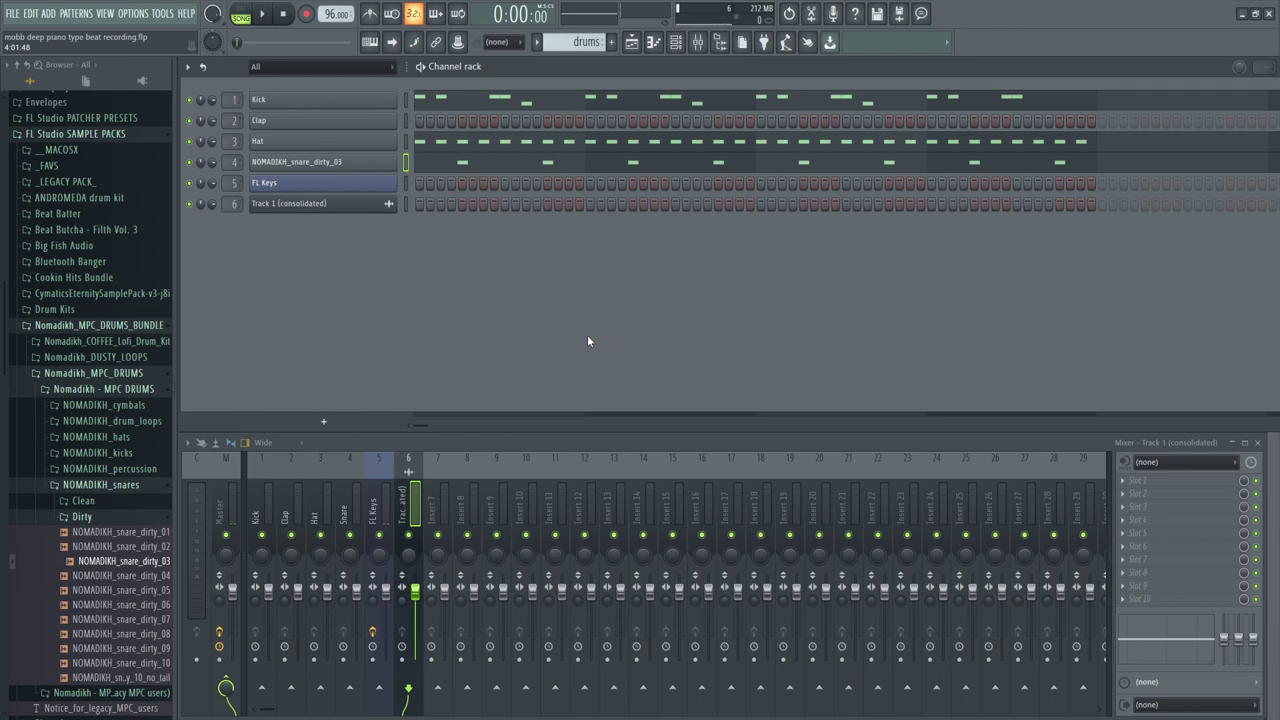
key(space)
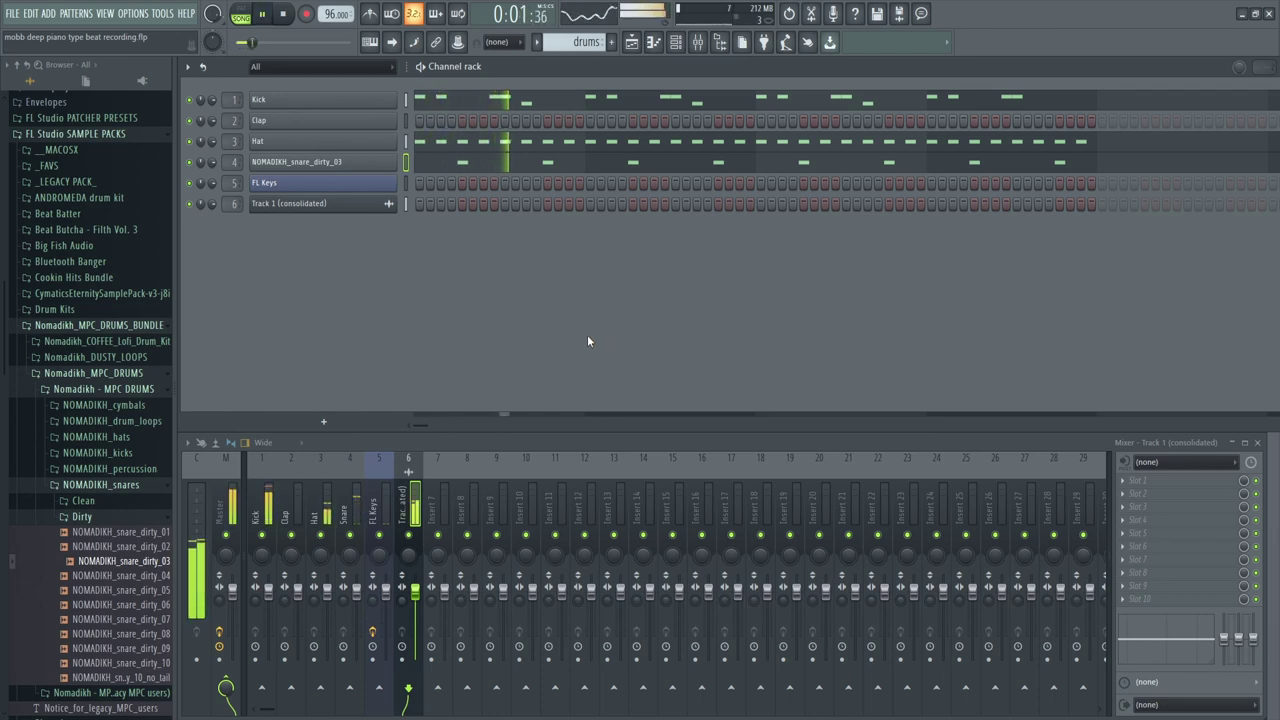
key(space)
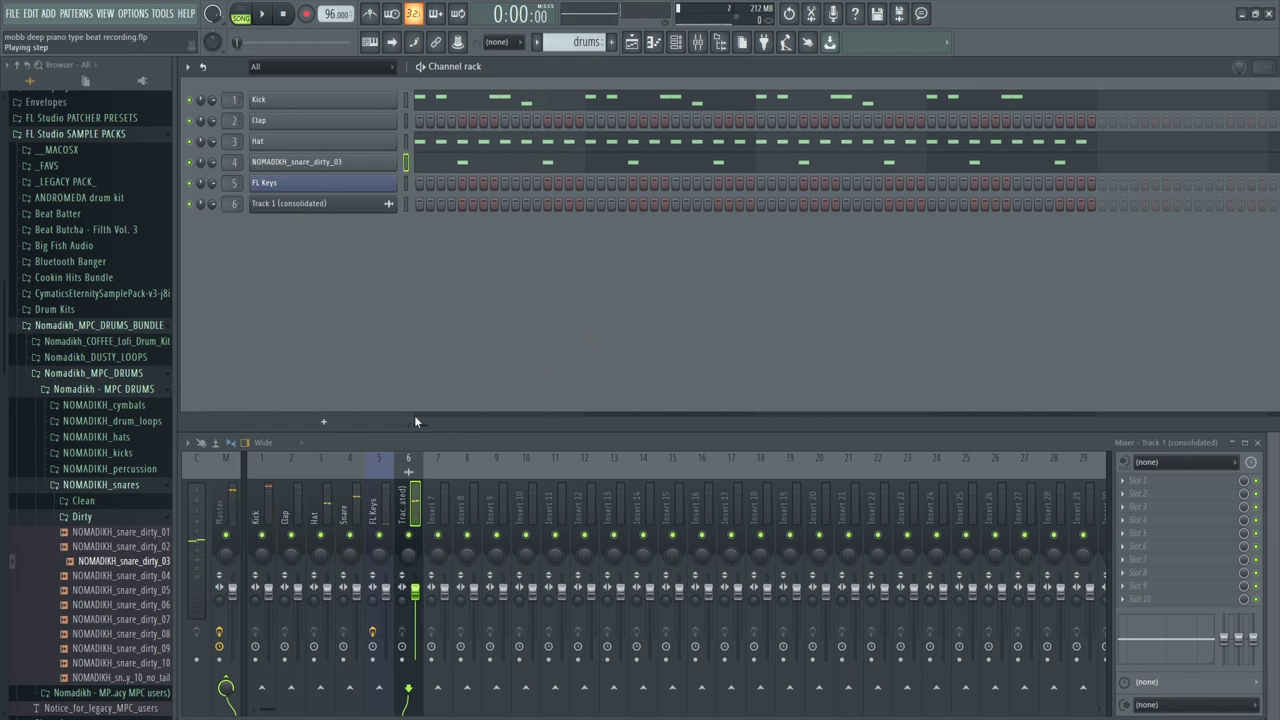
Add Fruity Parametric EQ 2 to the first effect slot of the Kick mixer track
click(268, 515)
click(1125, 487)
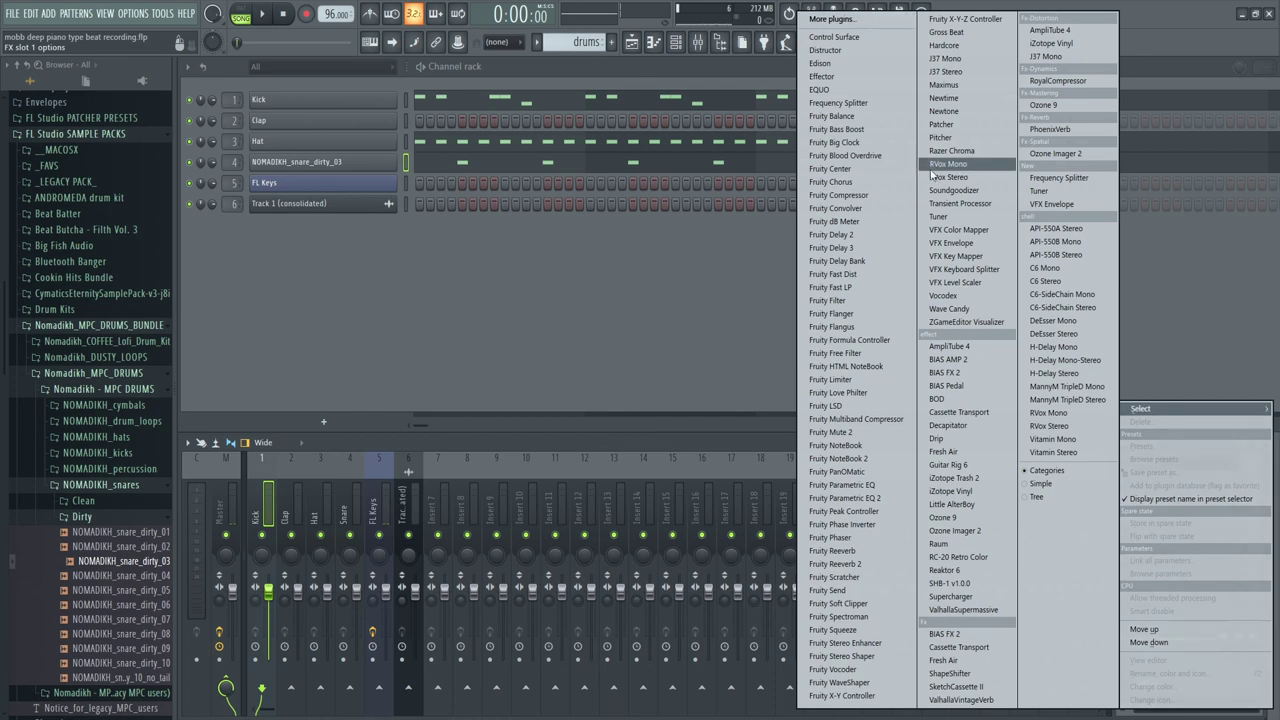
click(880, 494)
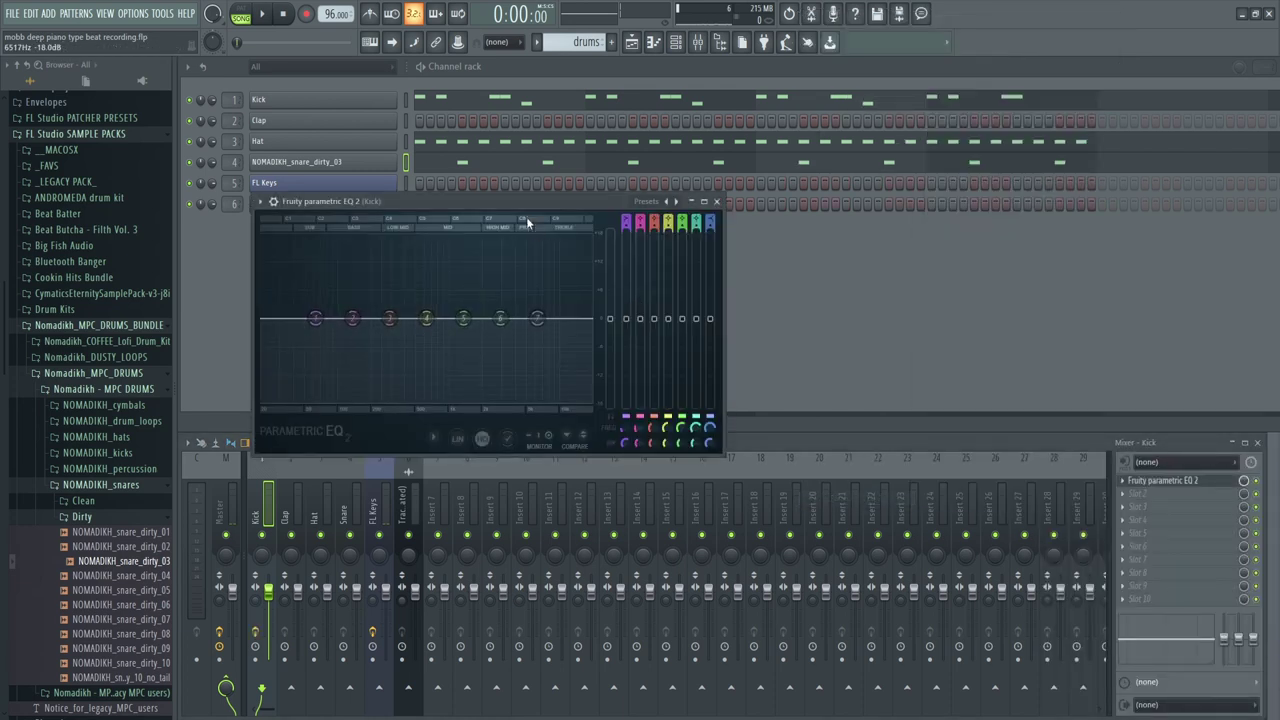
Cut the kick's highs by lowering EQ band 7 to about -18 dB near 2 kHz, comparing by ear, and close the EQ
key(space)
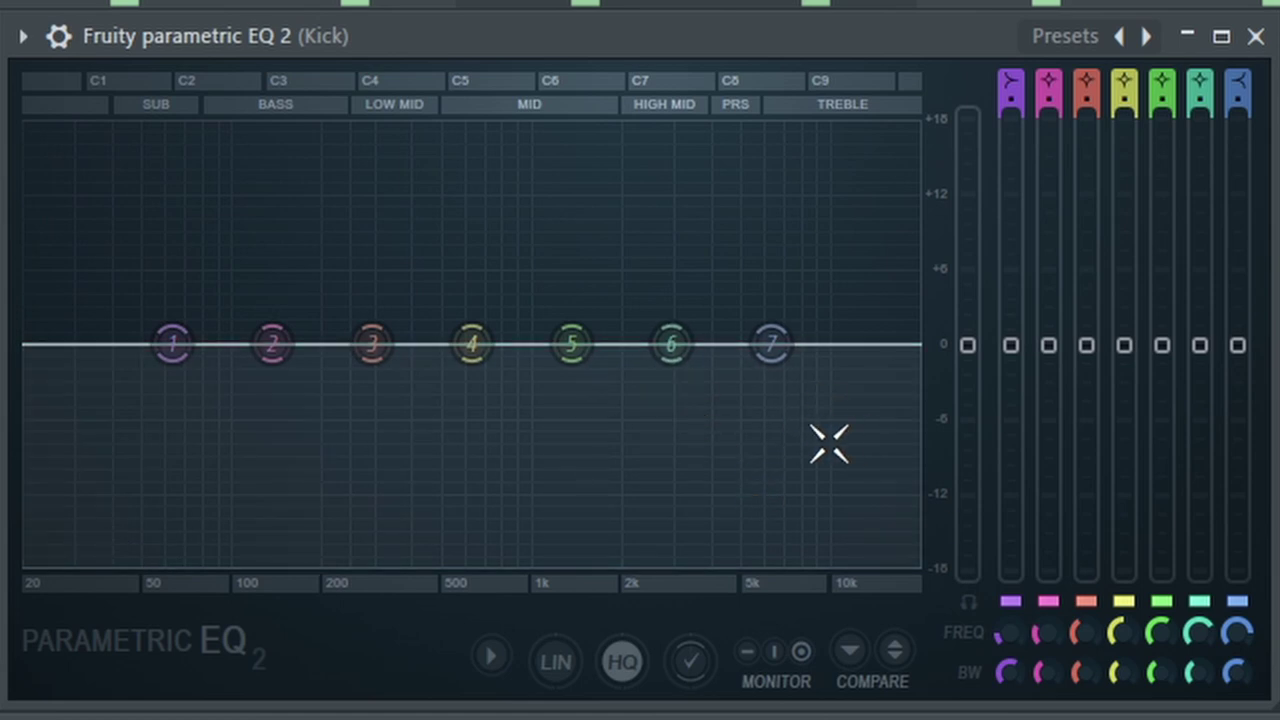
mouse_move(771, 391)
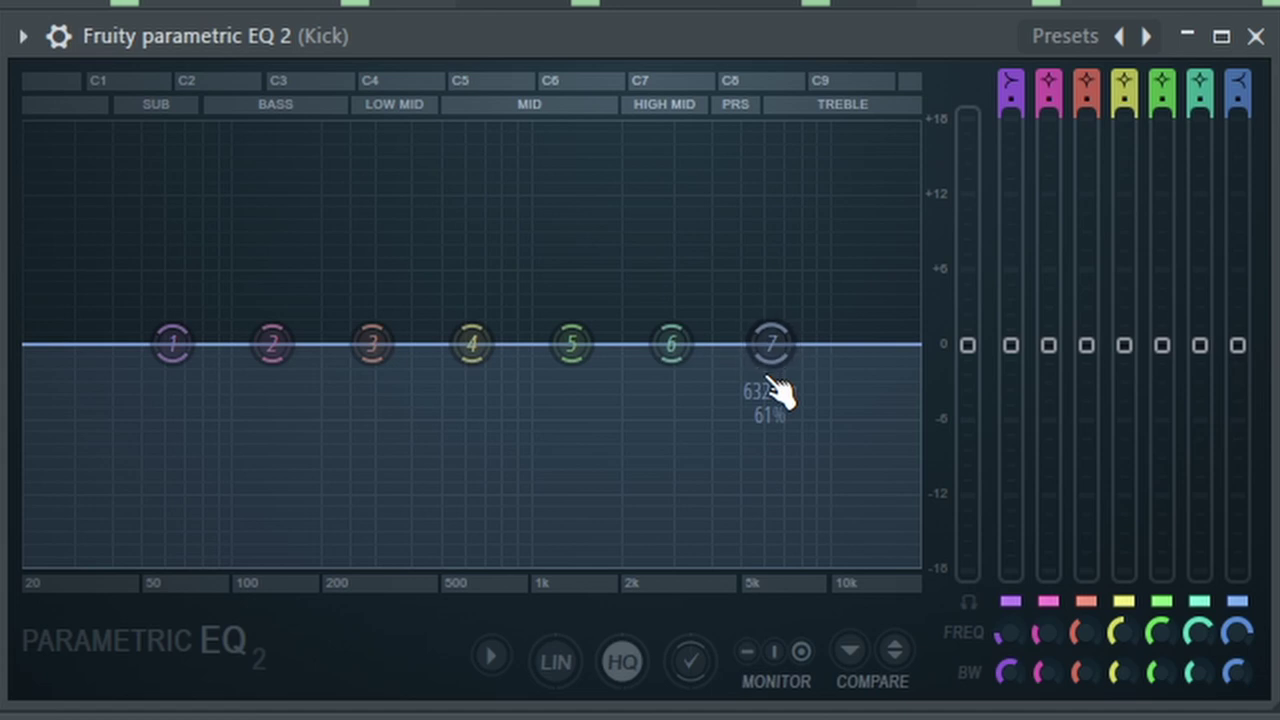
drag(773, 380, 629, 514)
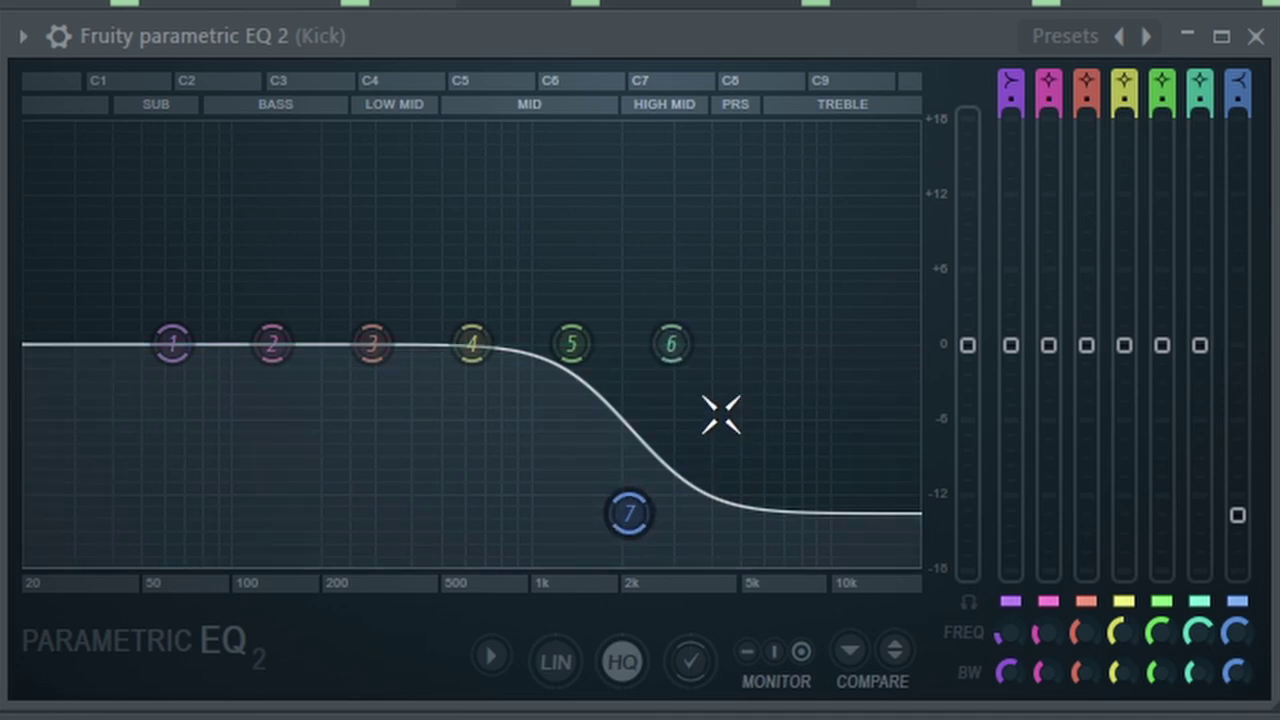
drag(630, 512, 651, 349)
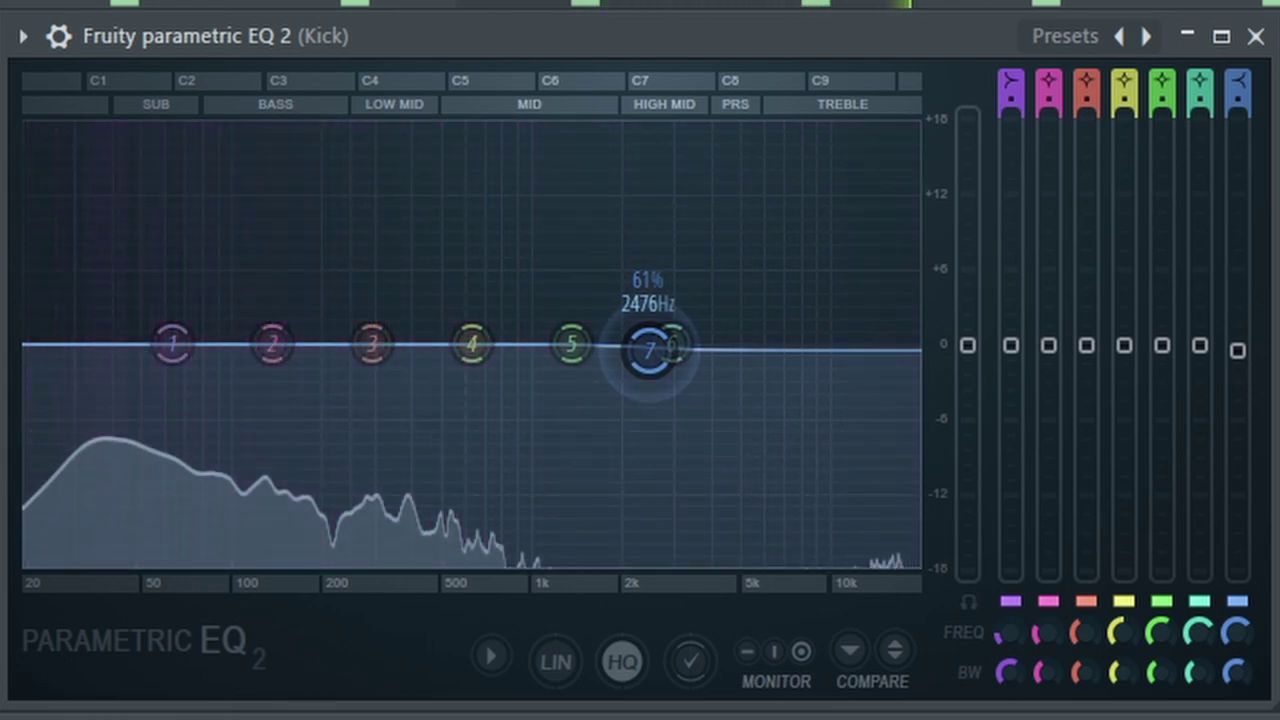
drag(648, 349, 618, 560)
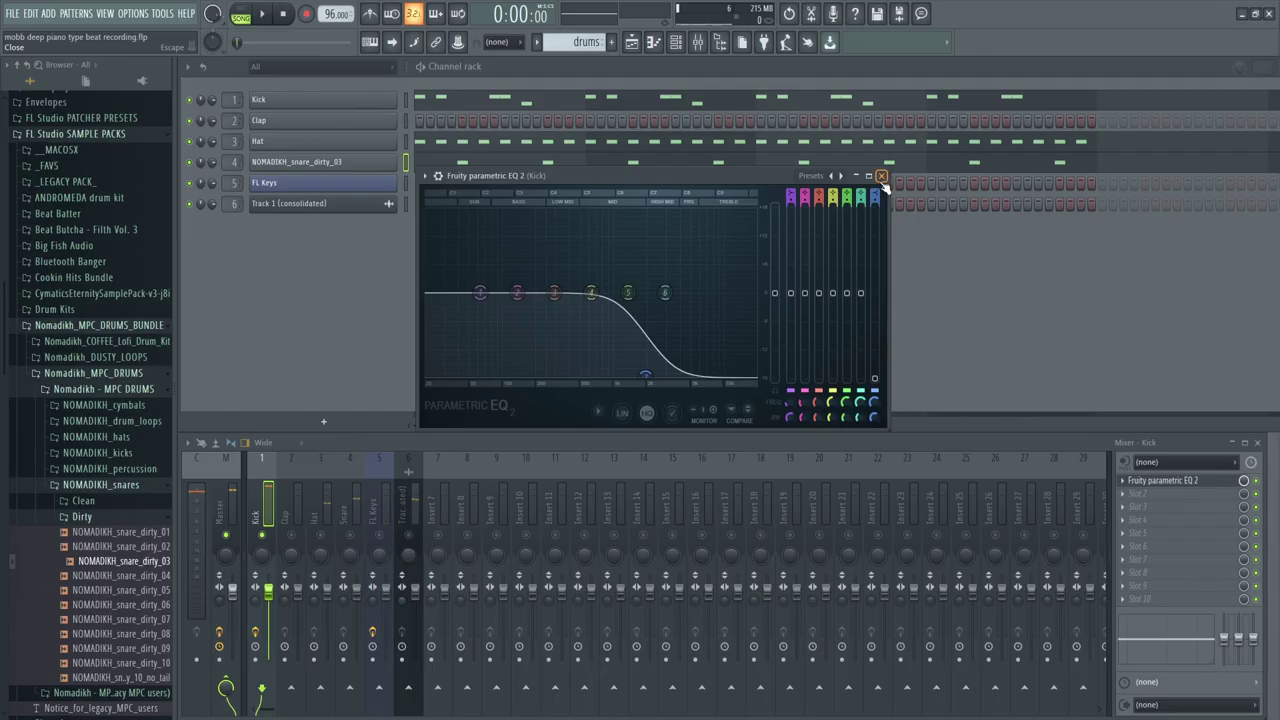
click(1255, 36)
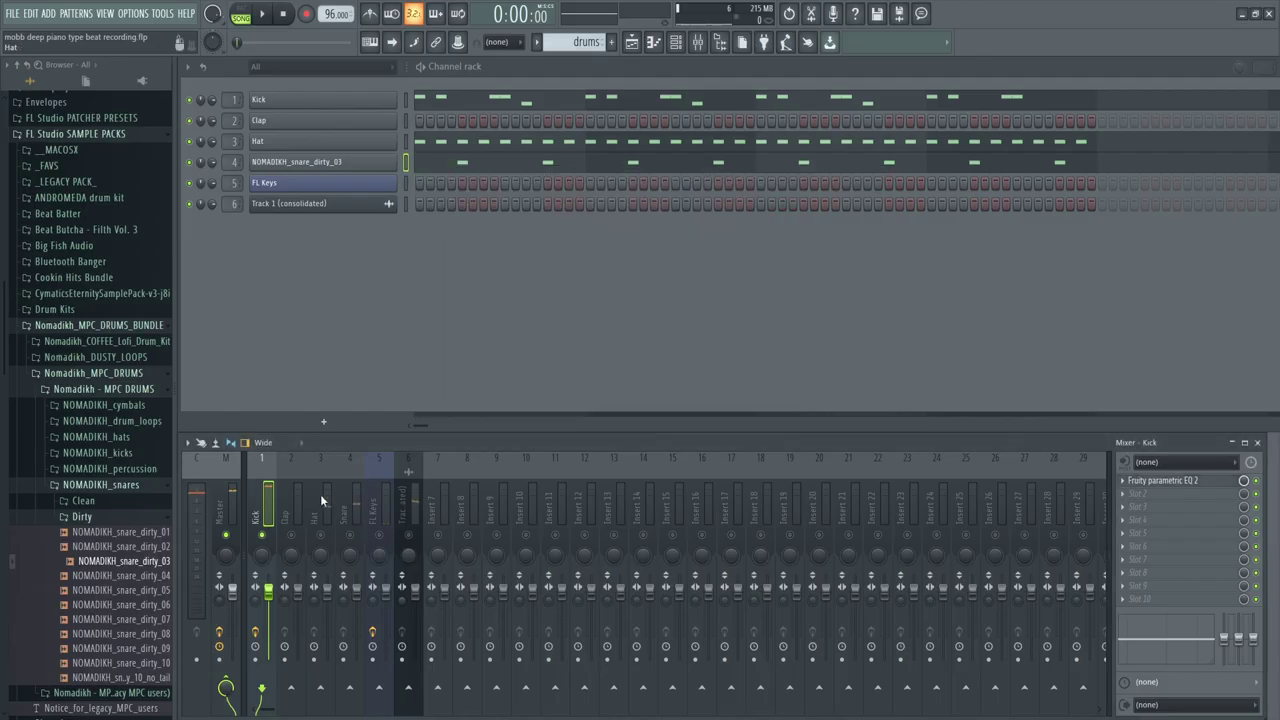
Solo the Hat mixer track during playback and add Fruity Parametric EQ 2 to its first effect slot
click(263, 537)
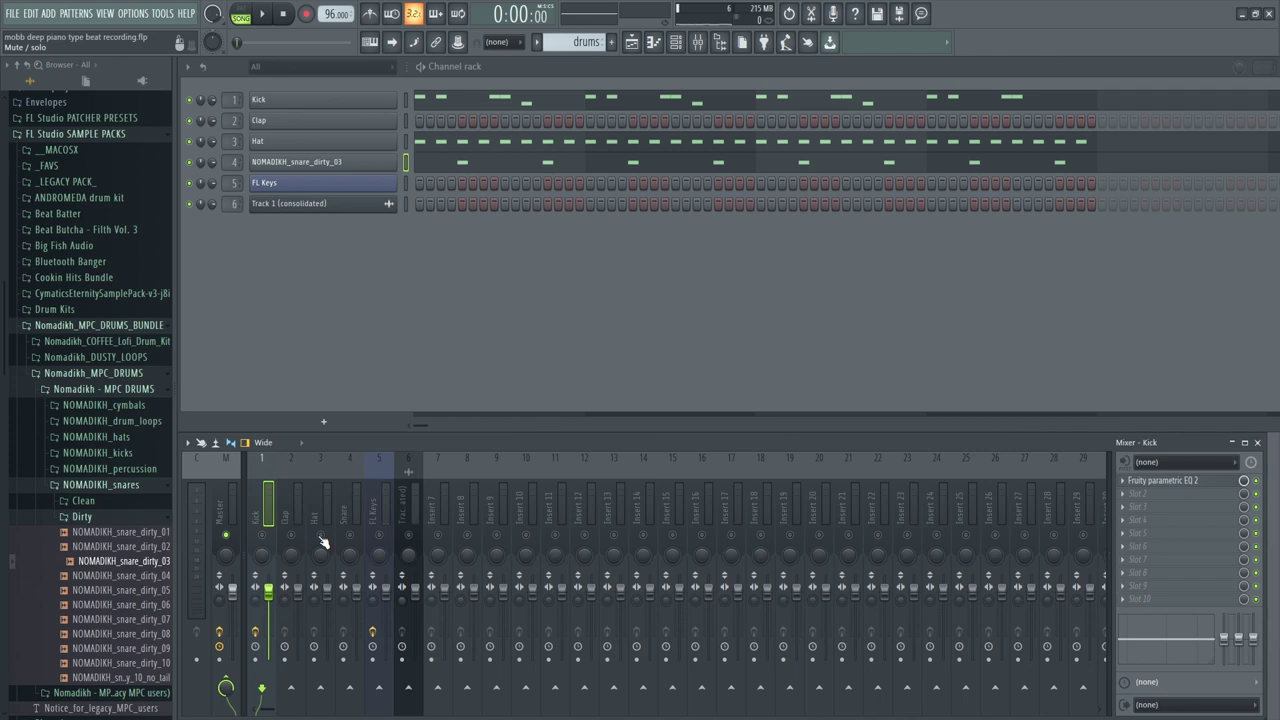
key(space)
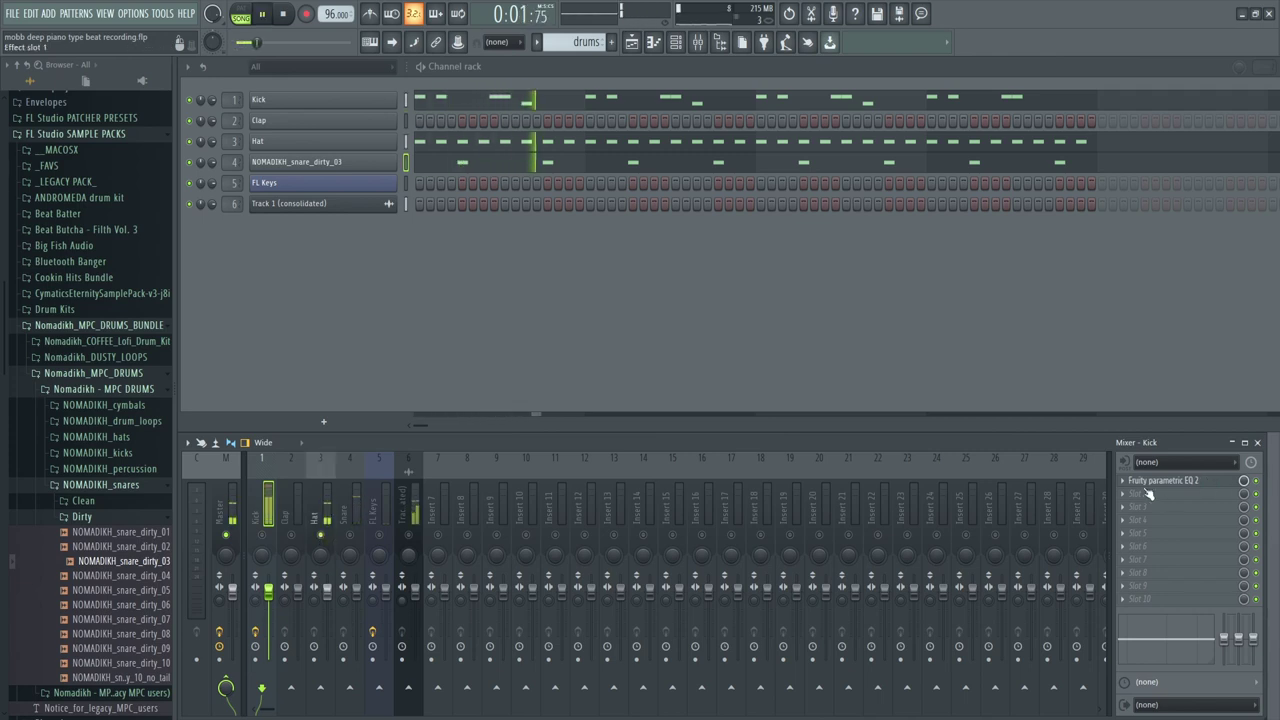
key(Right)
key(Right)
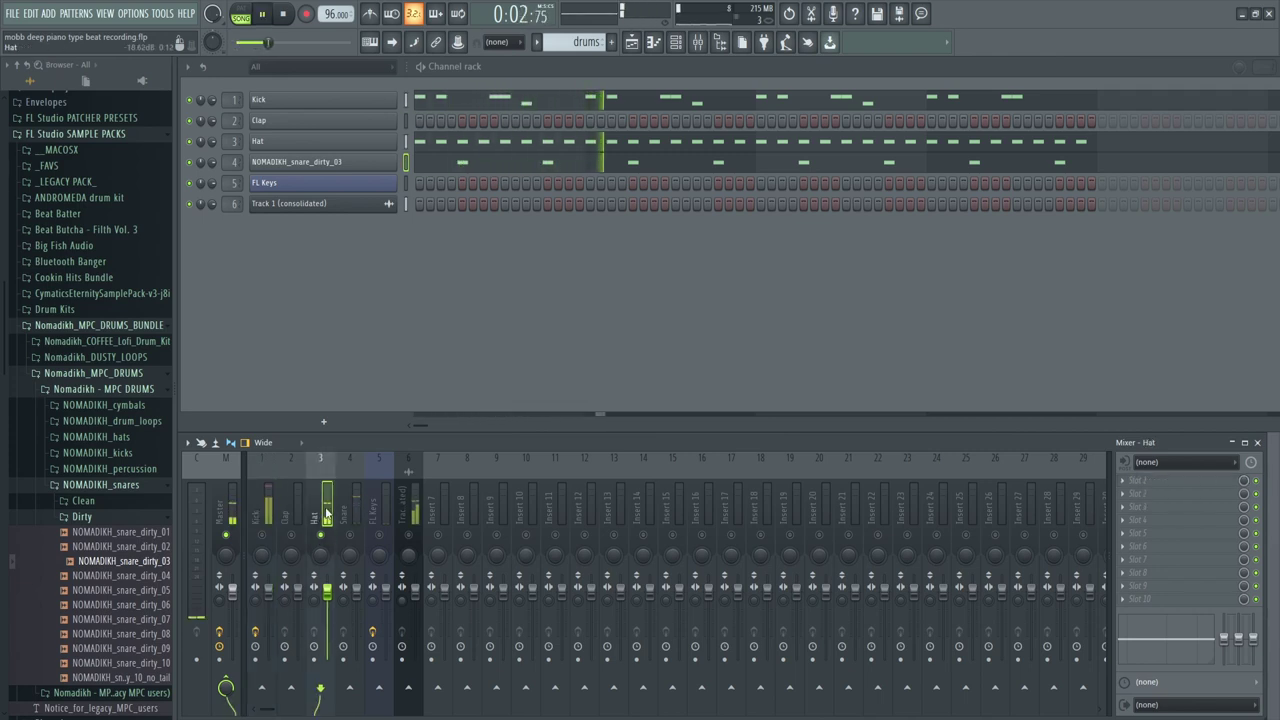
click(1127, 489)
click(840, 497)
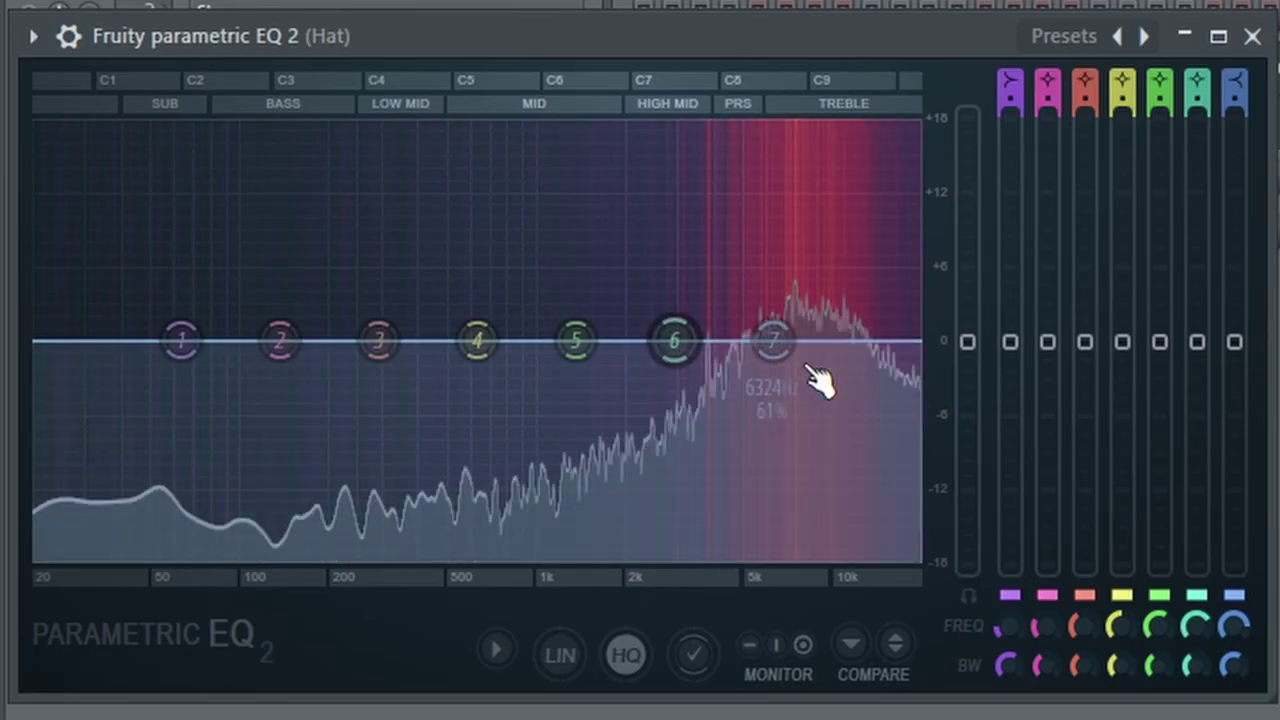
Lower bands 7 and 1 in the Hat's EQ to cut its extreme highs and lows, and replay the full beat
drag(810, 370, 871, 551)
drag(181, 340, 603, 555)
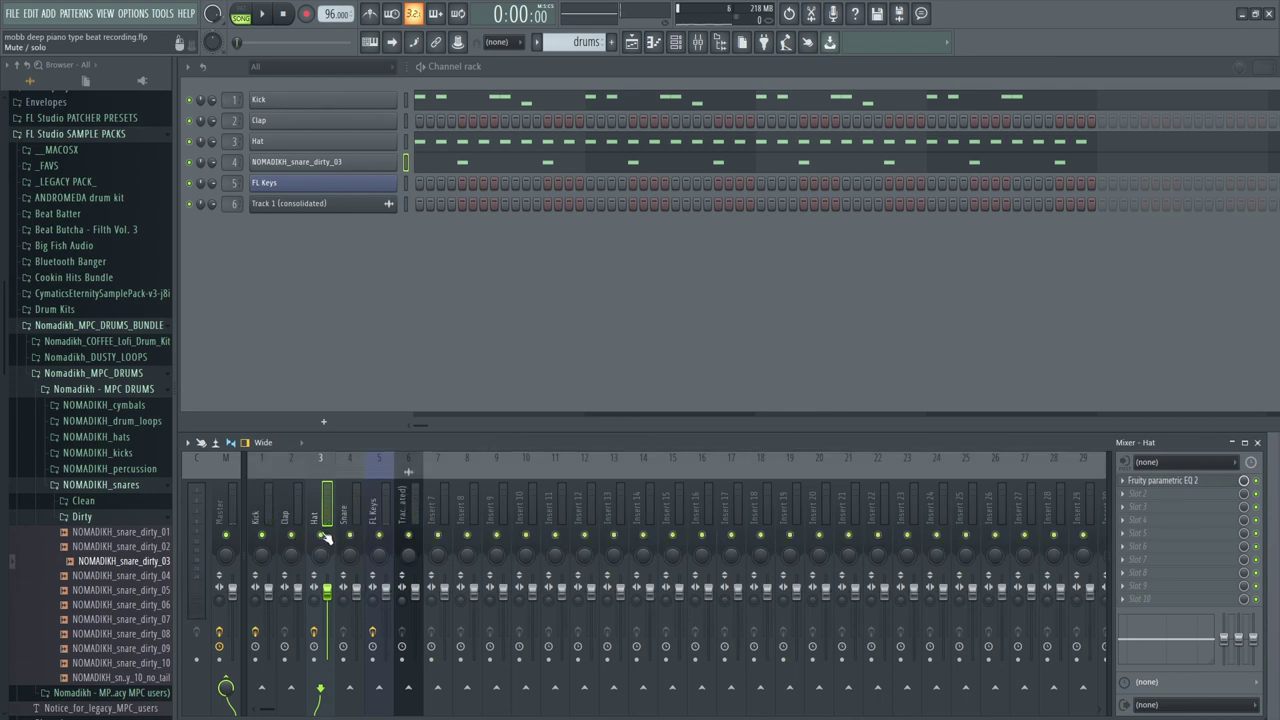
key(space)
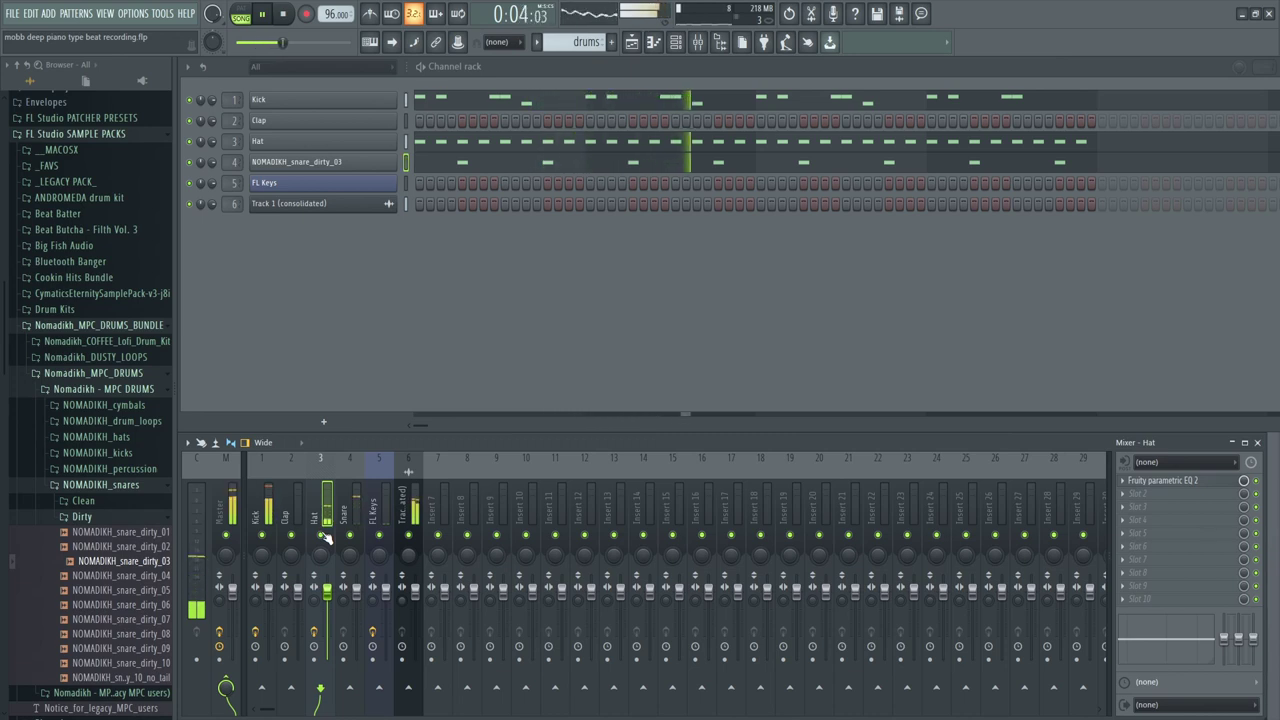
key(space)
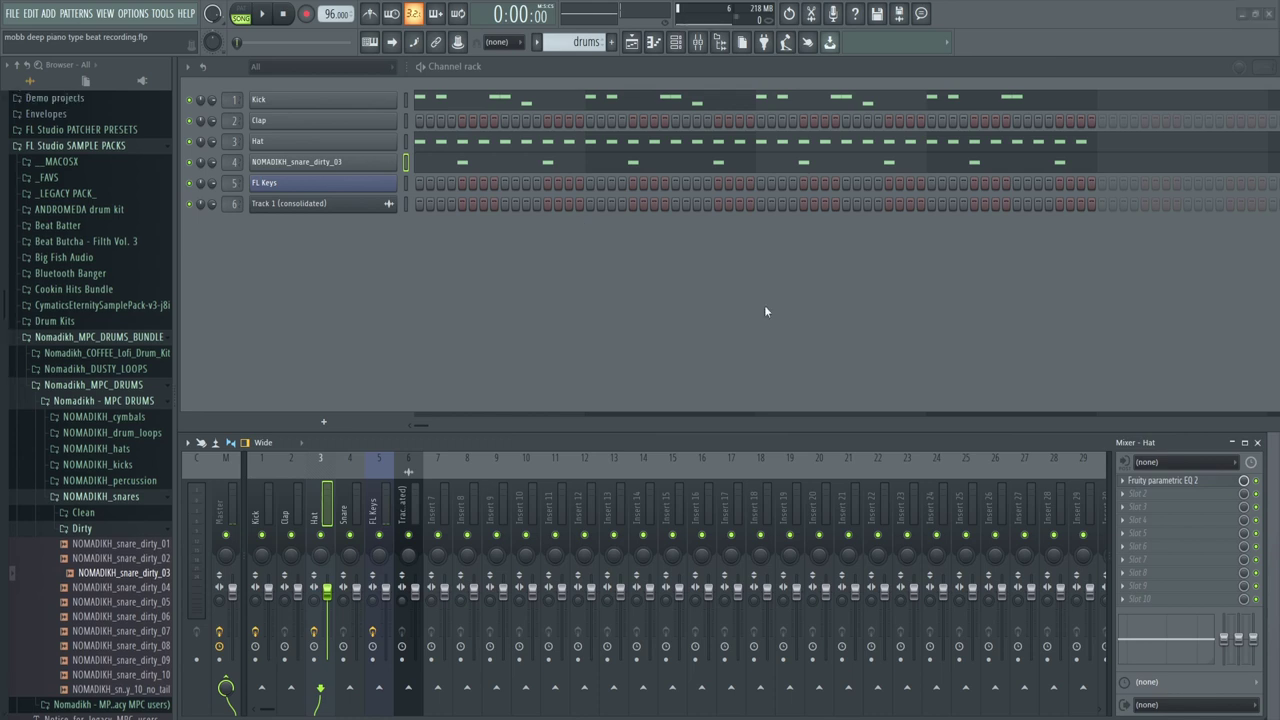
Add a BooBass channel and route it to mixer insert 7
click(324, 421)
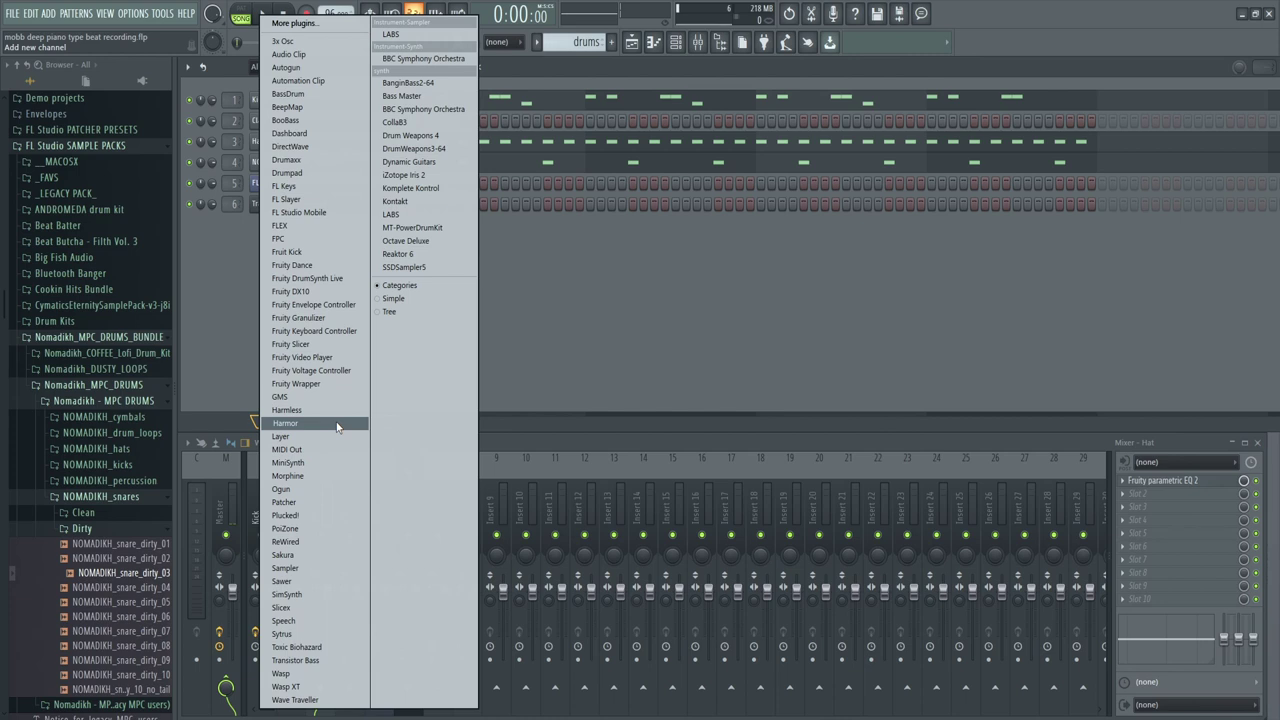
click(285, 120)
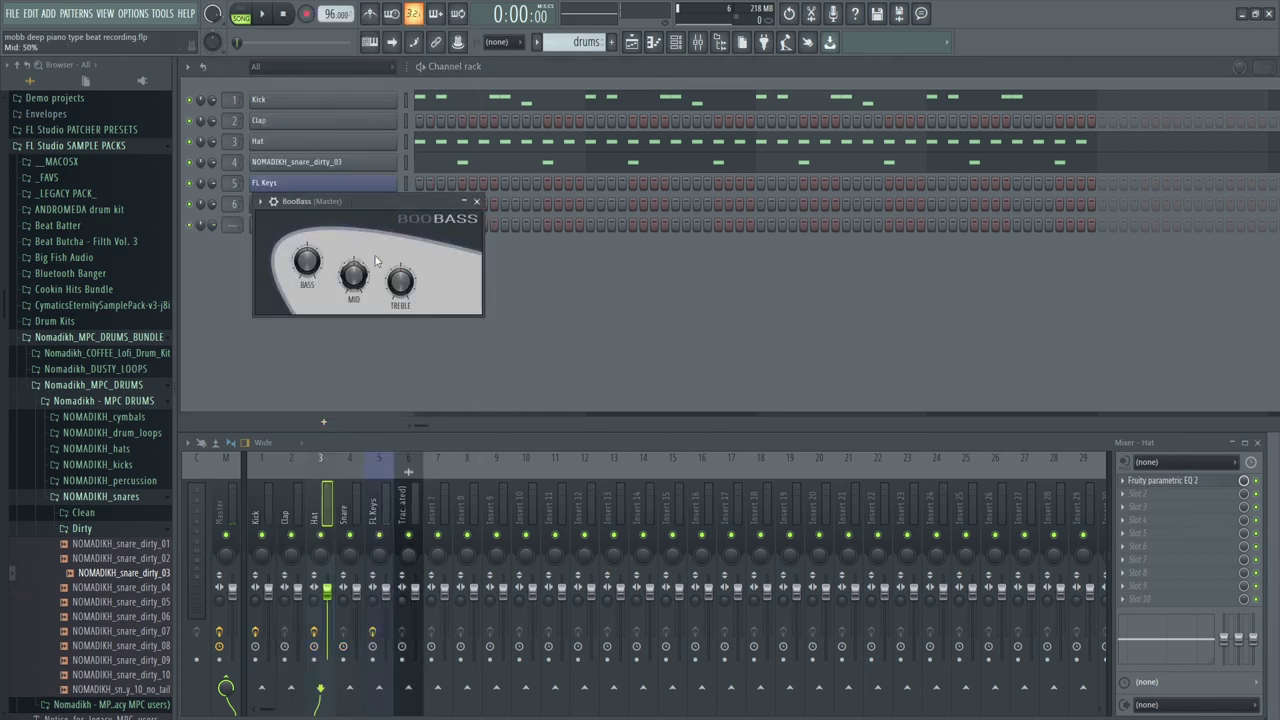
drag(379, 204, 606, 260)
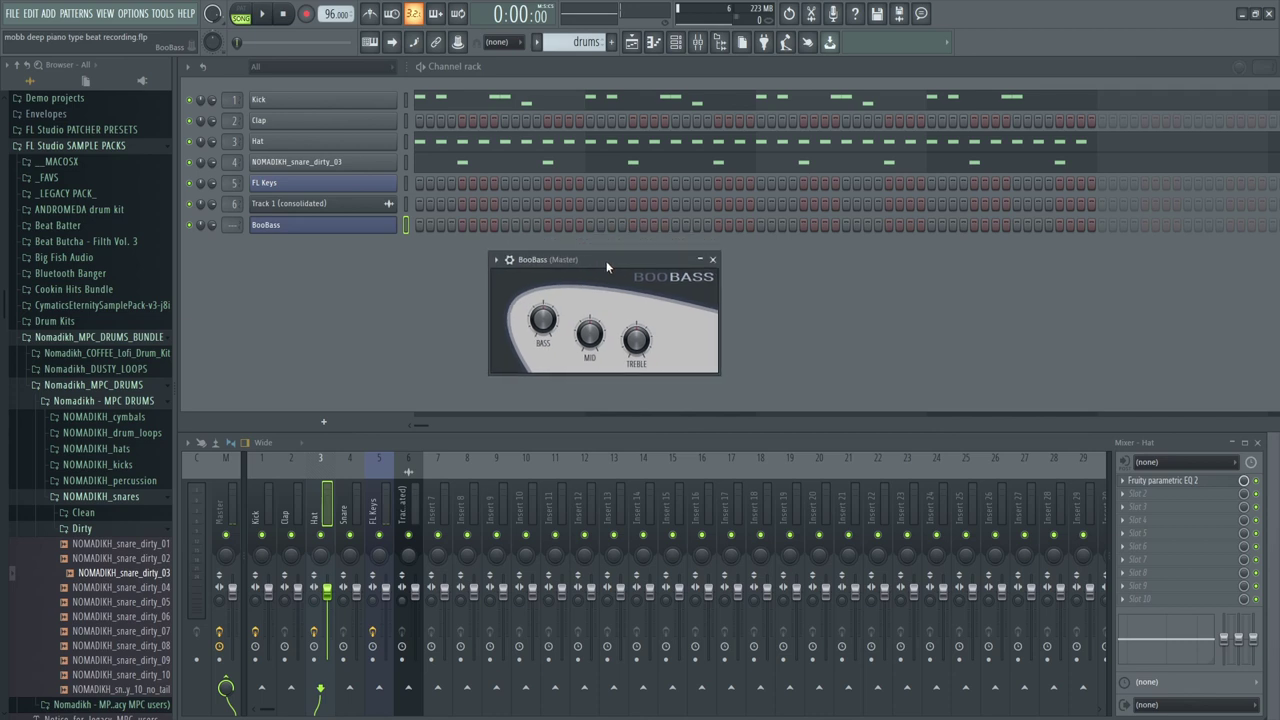
click(712, 260)
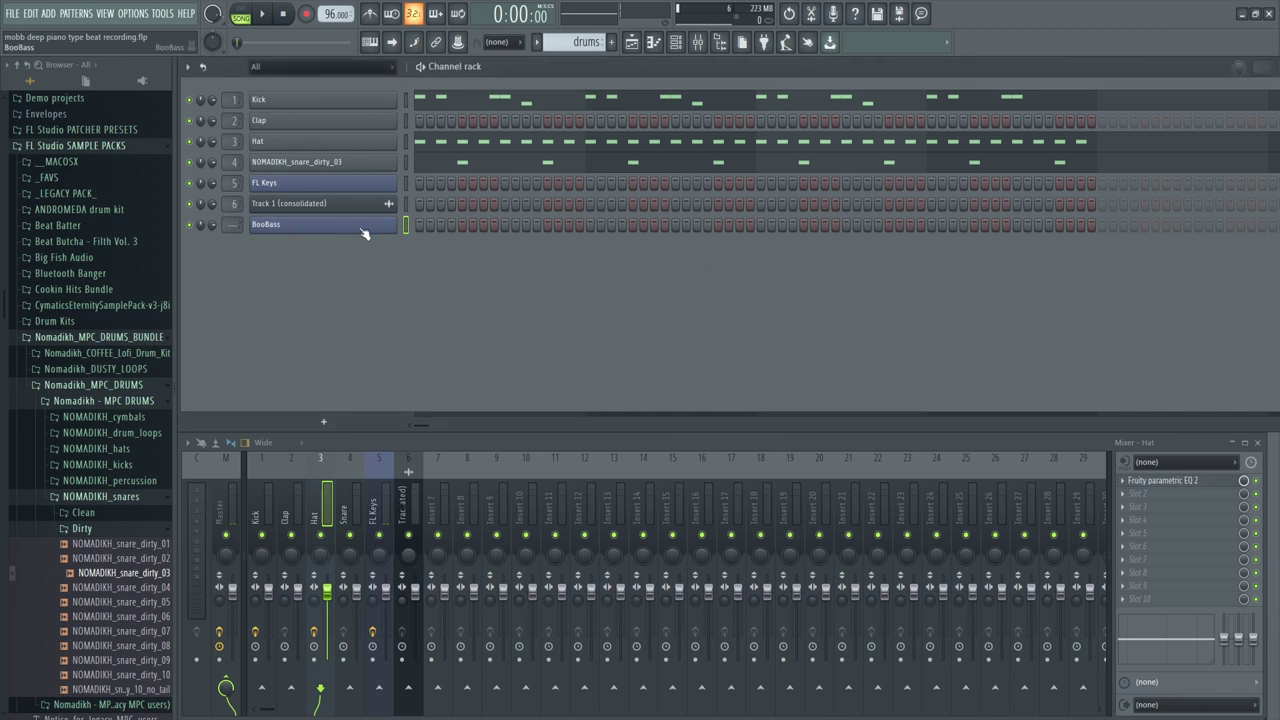
right_click(446, 508)
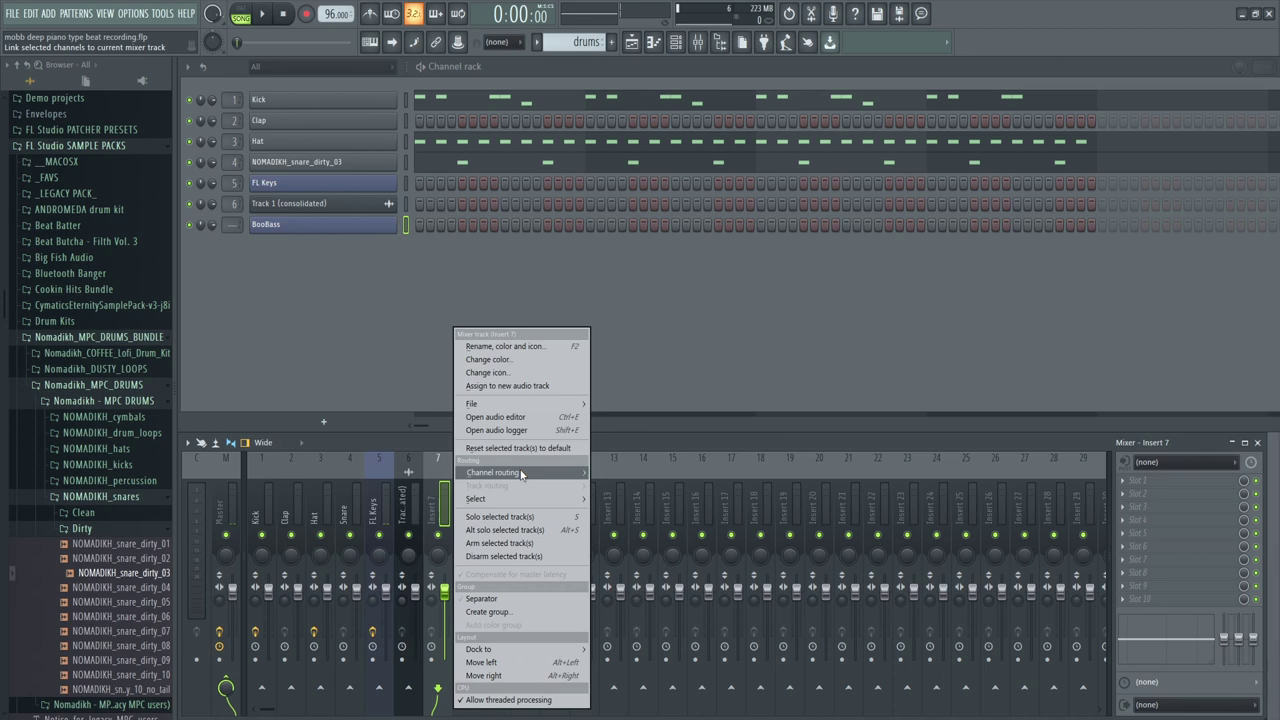
mouse_move(520, 474)
click(665, 474)
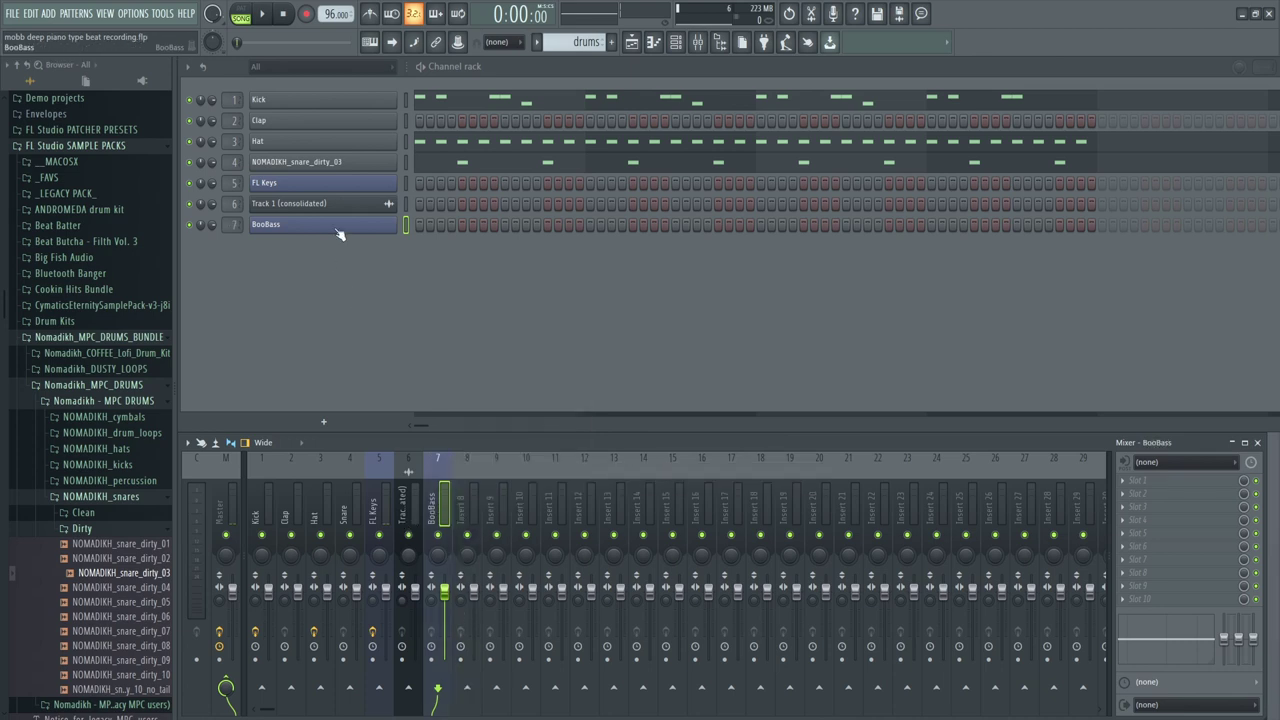
Create a new pattern named bass and place it on Track 3 of the playlist
click(611, 42)
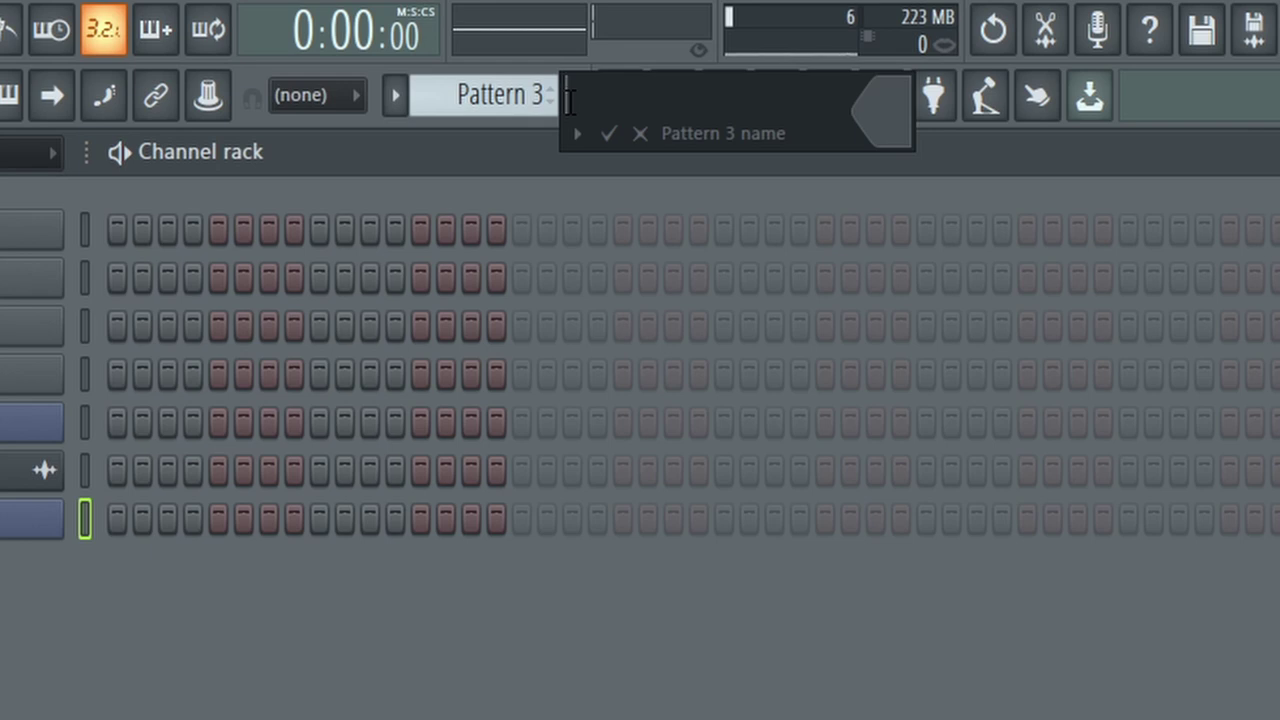
text(bass)
key(Return)
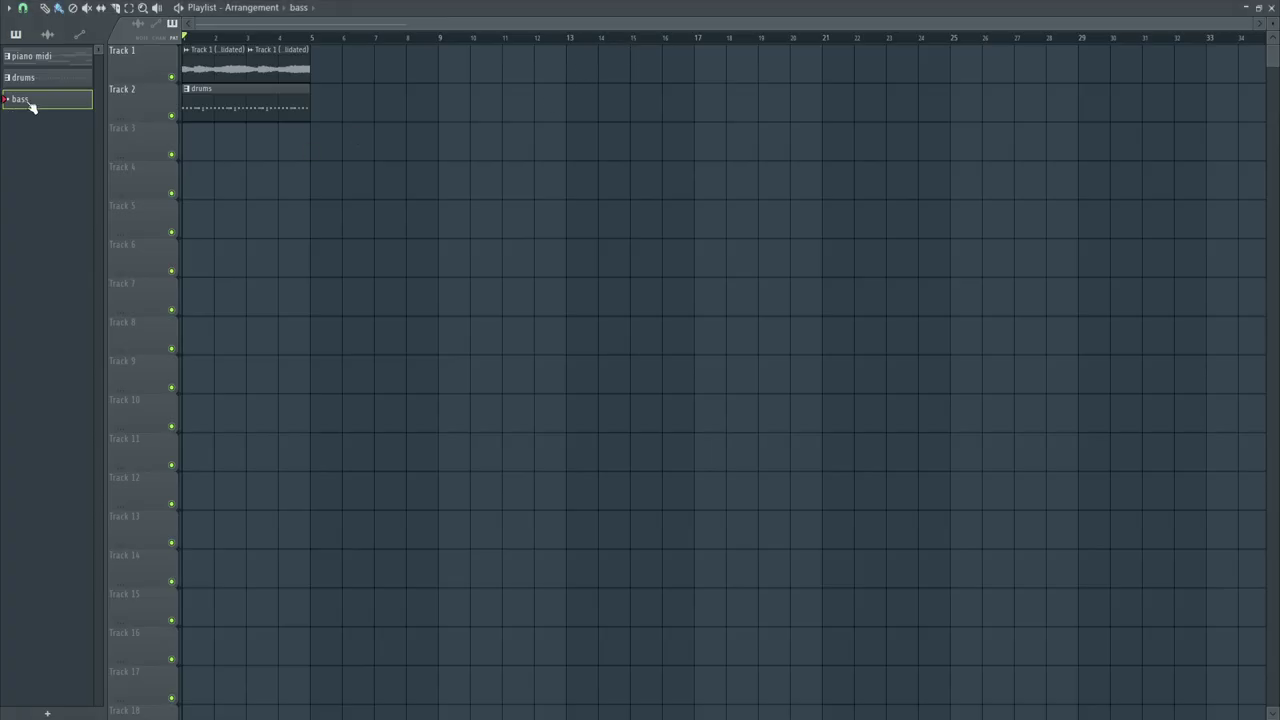
drag(31, 106, 300, 149)
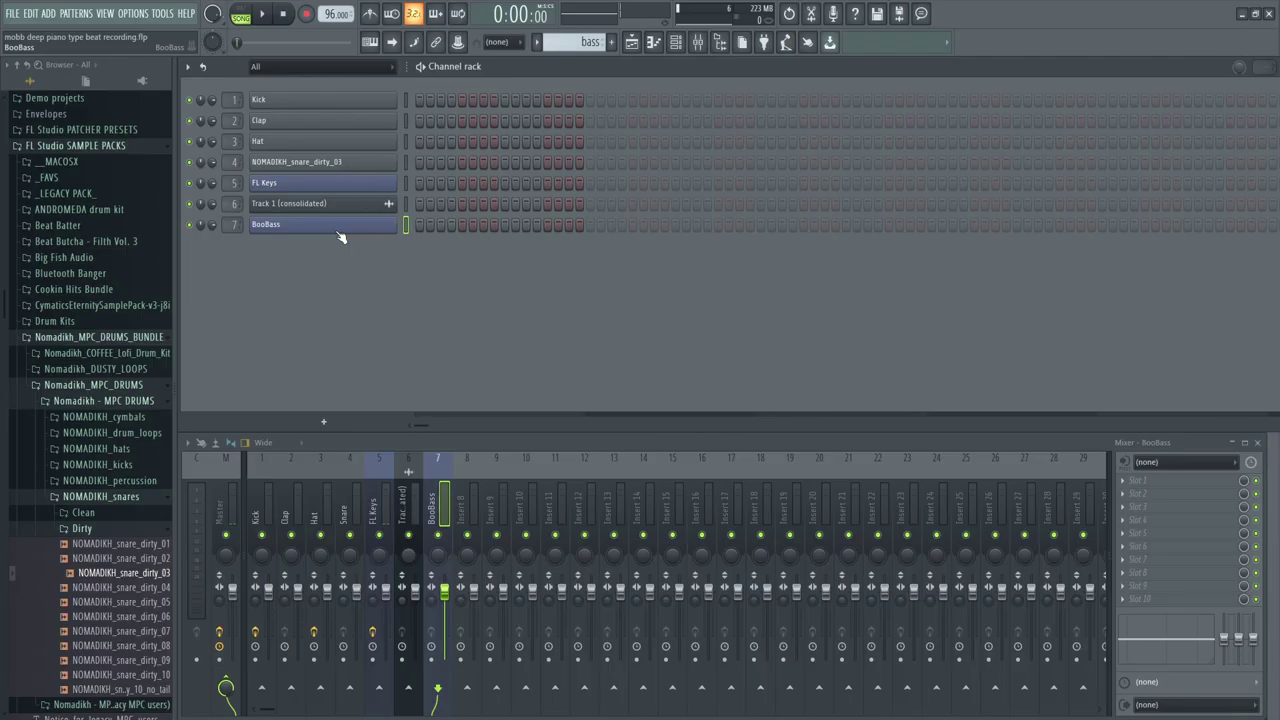
Open the BooBass piano roll and draw a one-beat F5 note at the start of bar 1
right_click(342, 234)
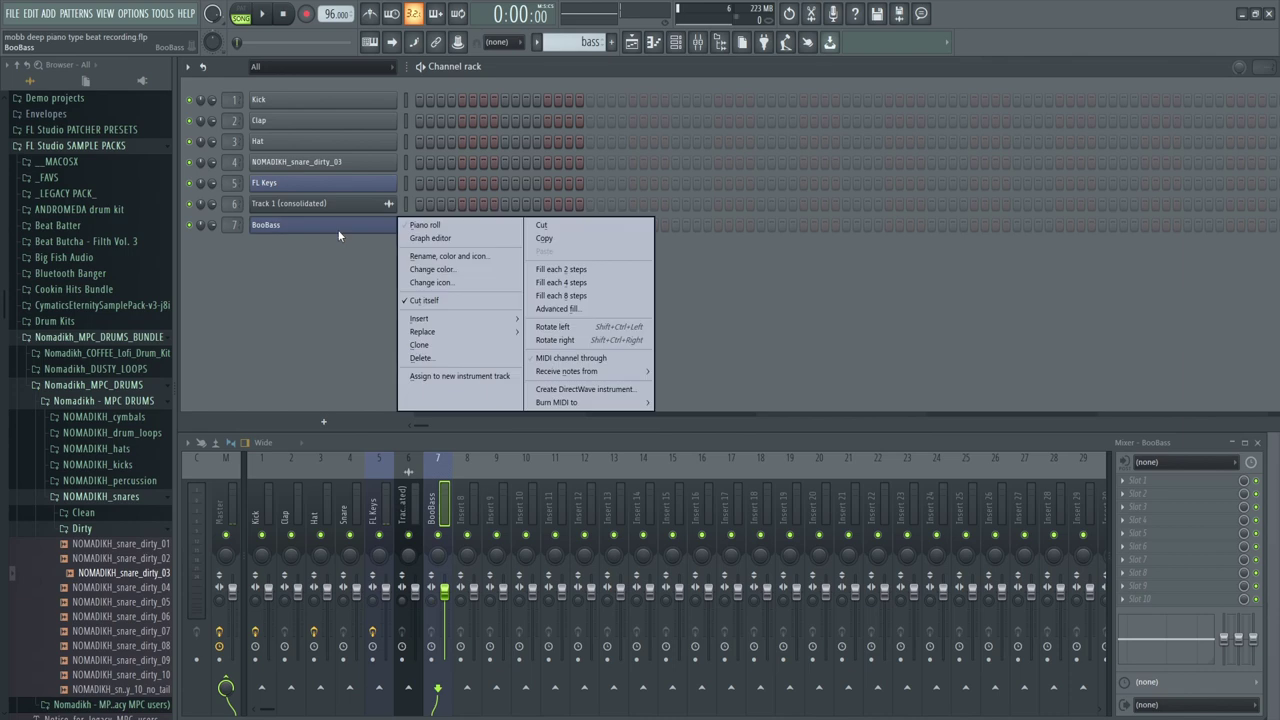
click(420, 226)
click(318, 290)
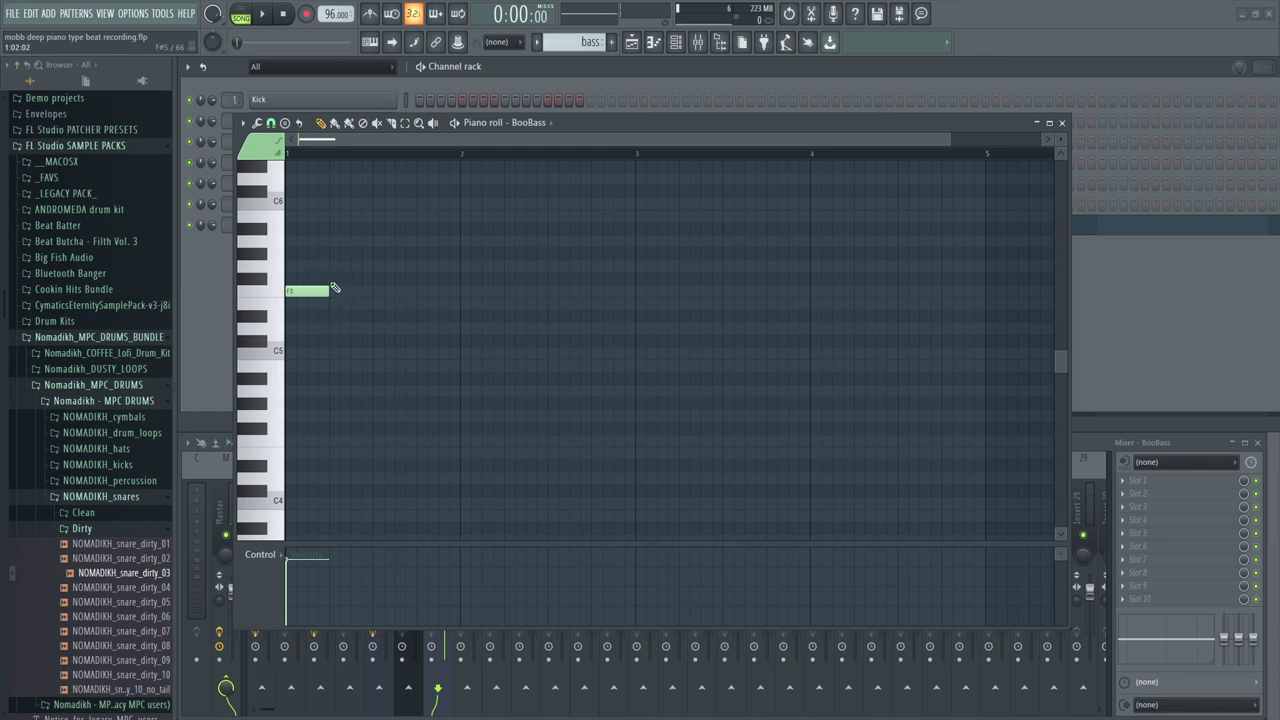
scroll(344, 318, up, 1)
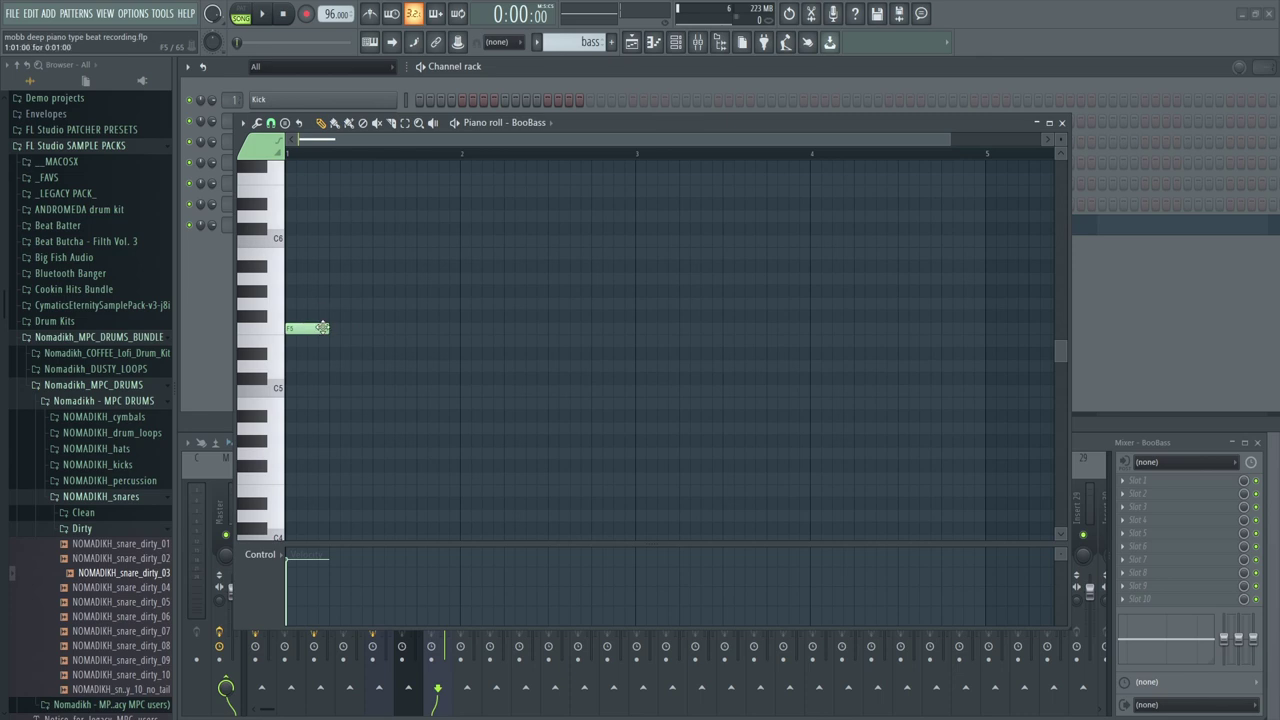
double_click(315, 328)
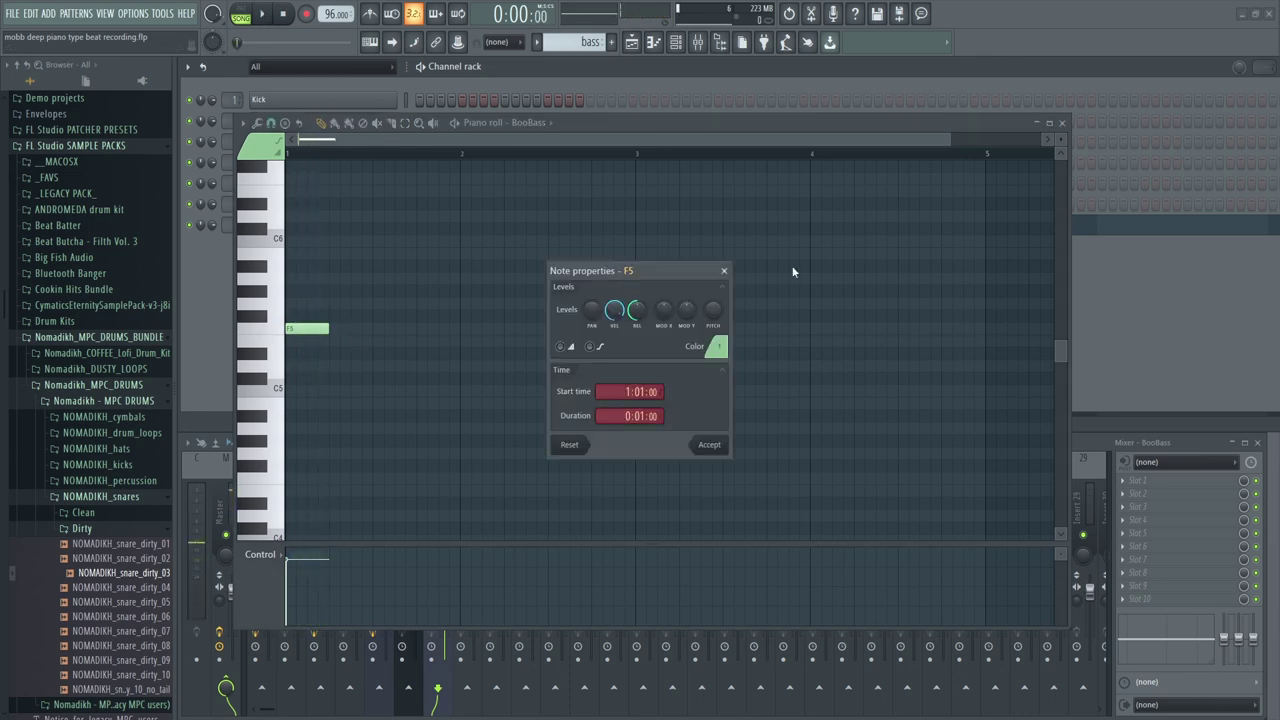
click(724, 272)
Audition the F5 bass note an octave lower and an octave higher, and return it to F5
drag(374, 360, 259, 292)
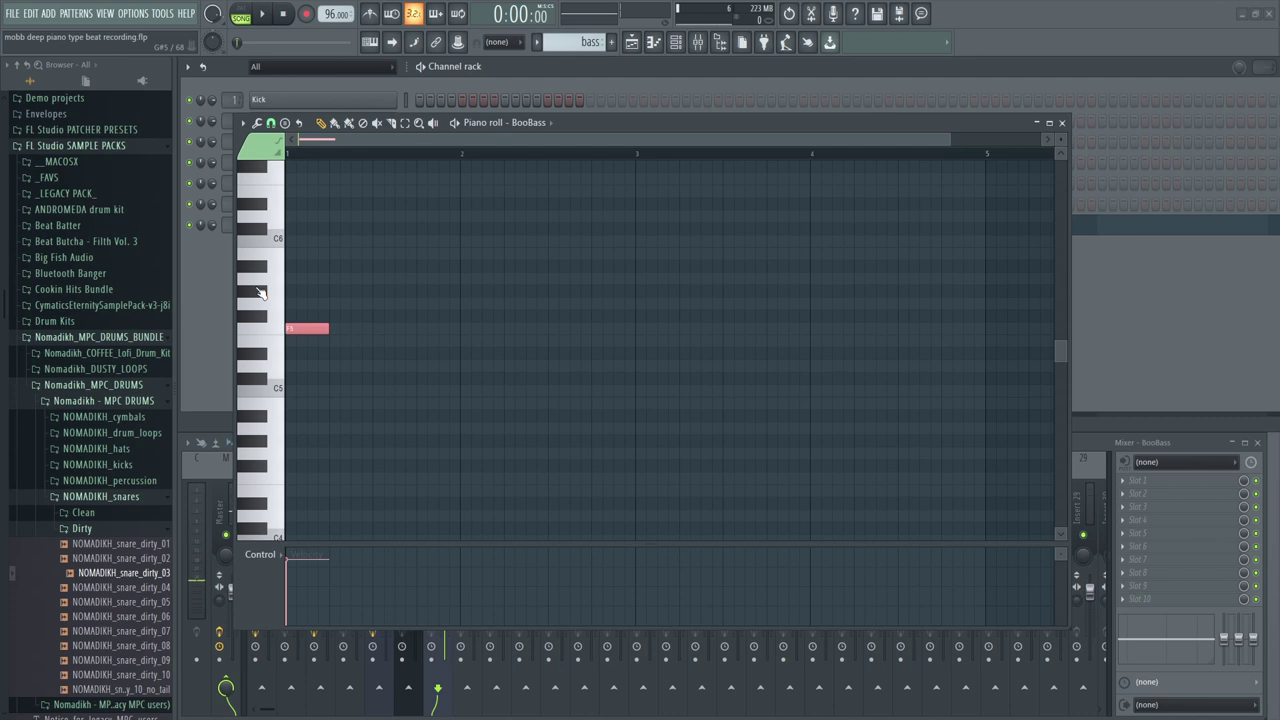
key(ctrl+Down)
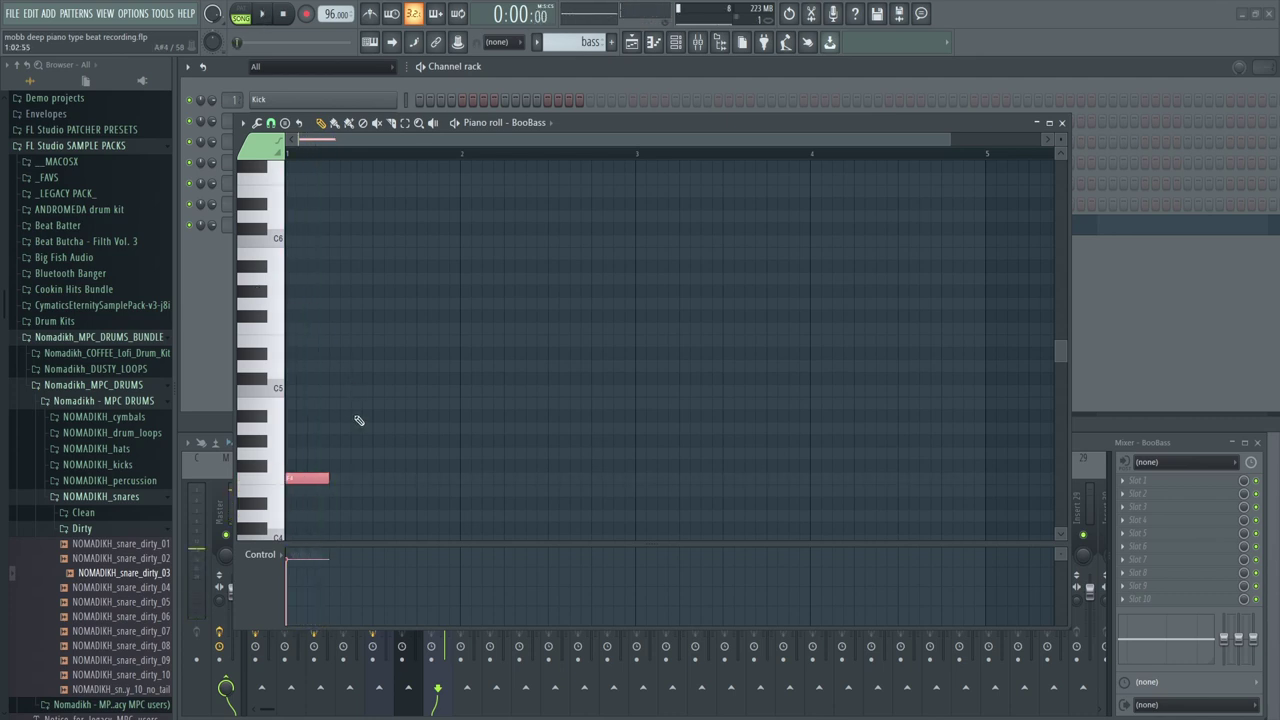
key(ctrl+Up)
key(space)
key(space)
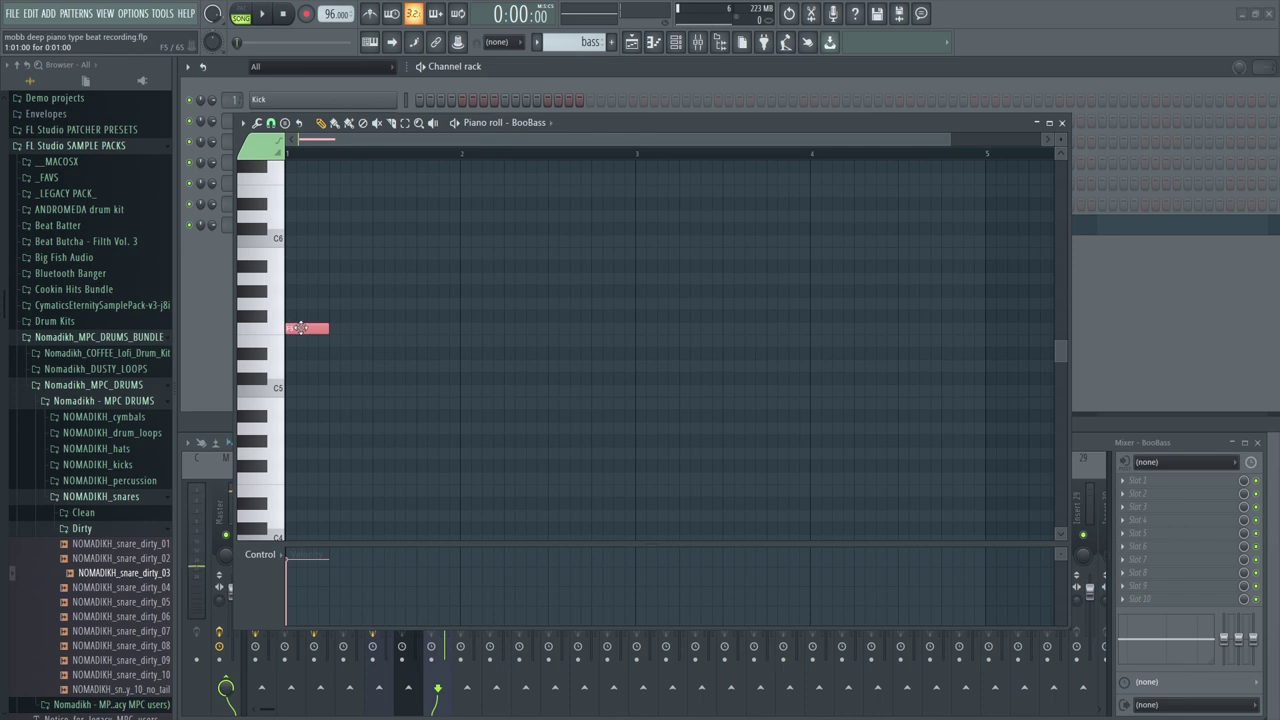
scroll(410, 340, up, 2)
key(ctrl+Up)
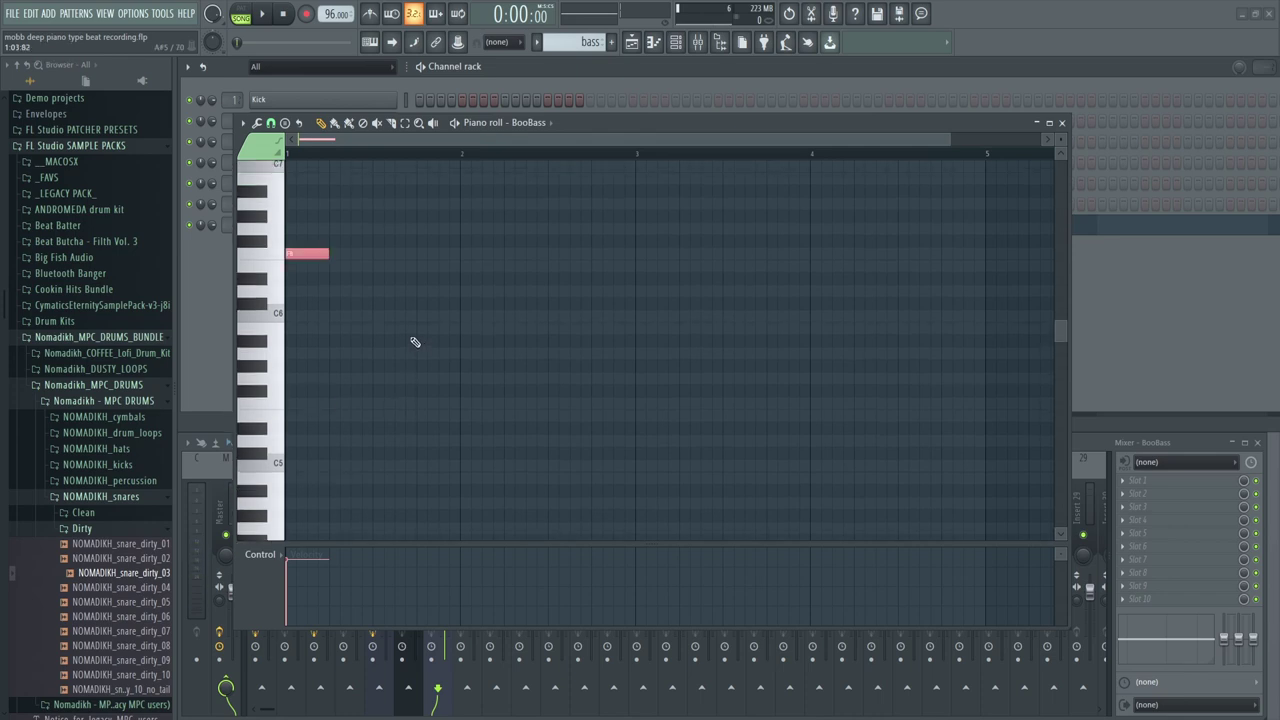
key(space)
key(space)
click(264, 262)
key(ctrl+Down)
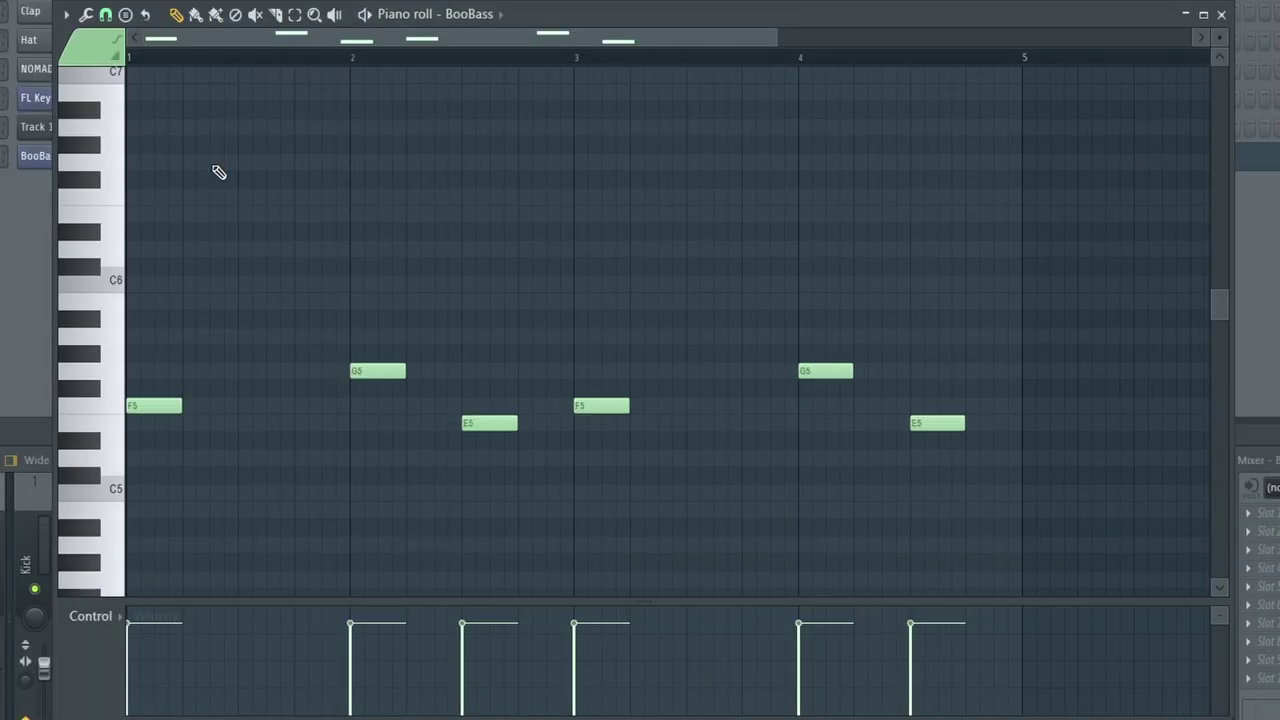
Listen to the four-bar bassline with the beat and transpose all its notes down one octave
key(space)
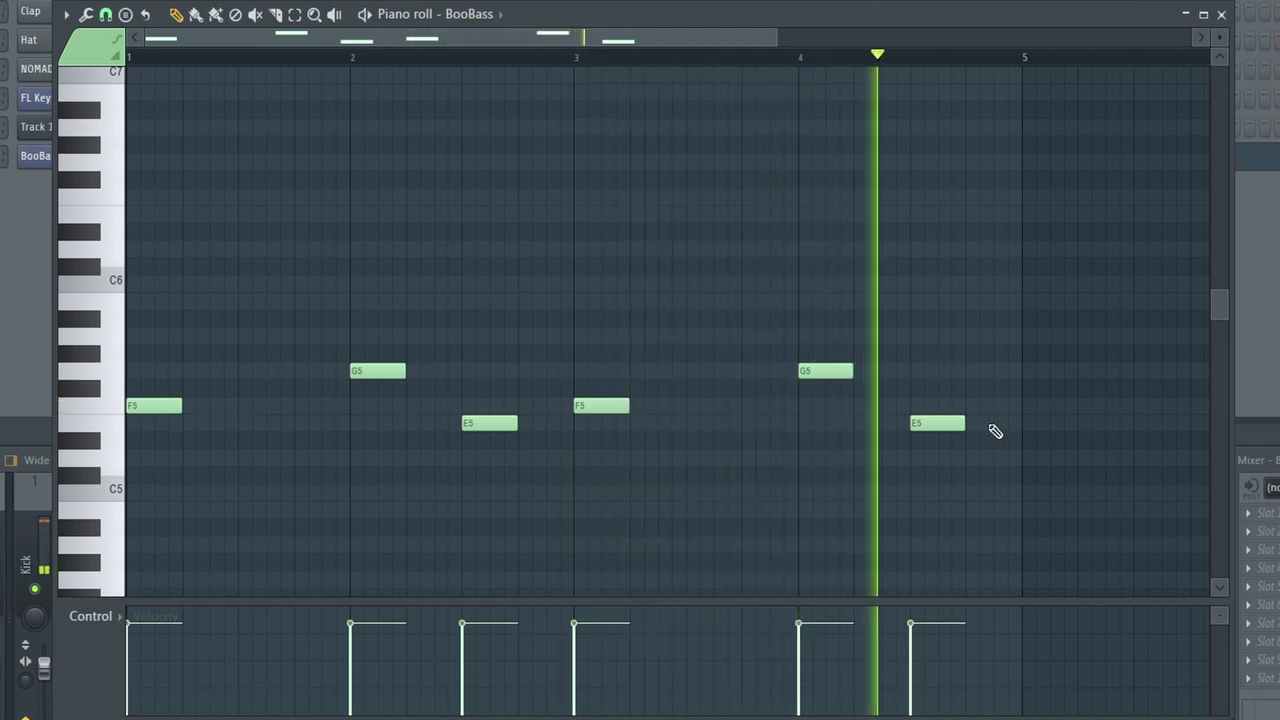
key(space)
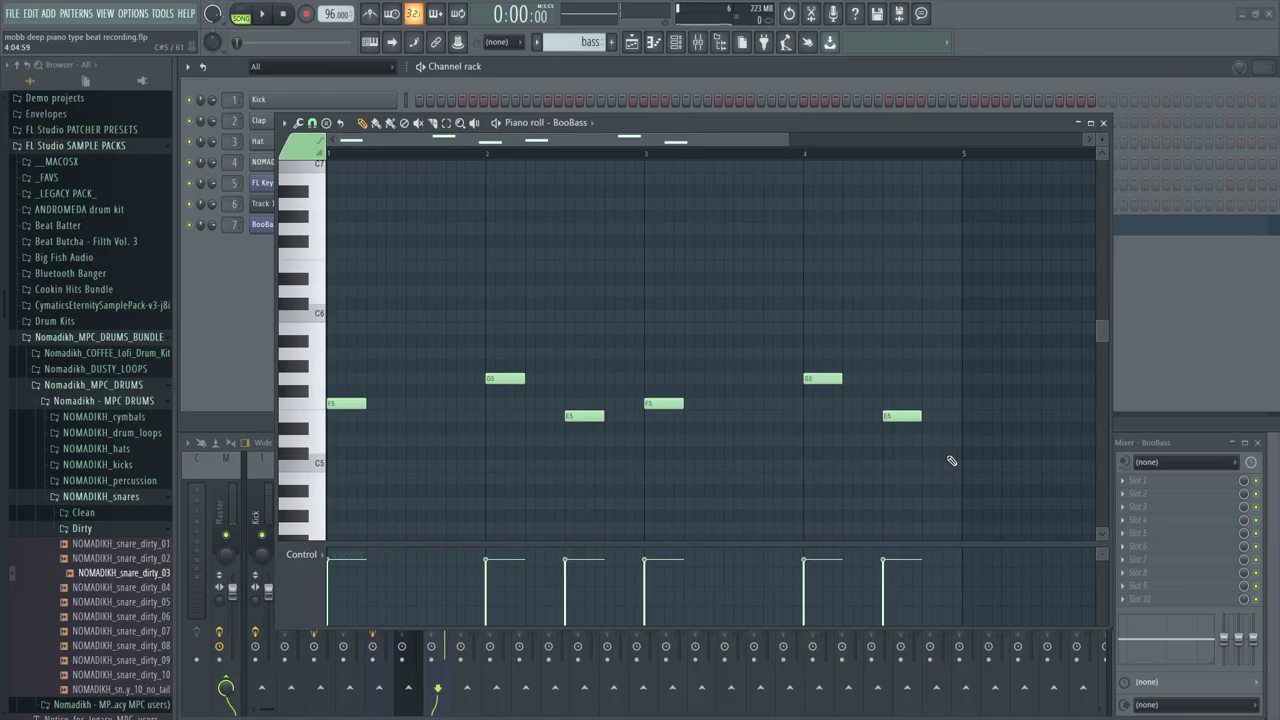
drag(948, 462, 326, 250)
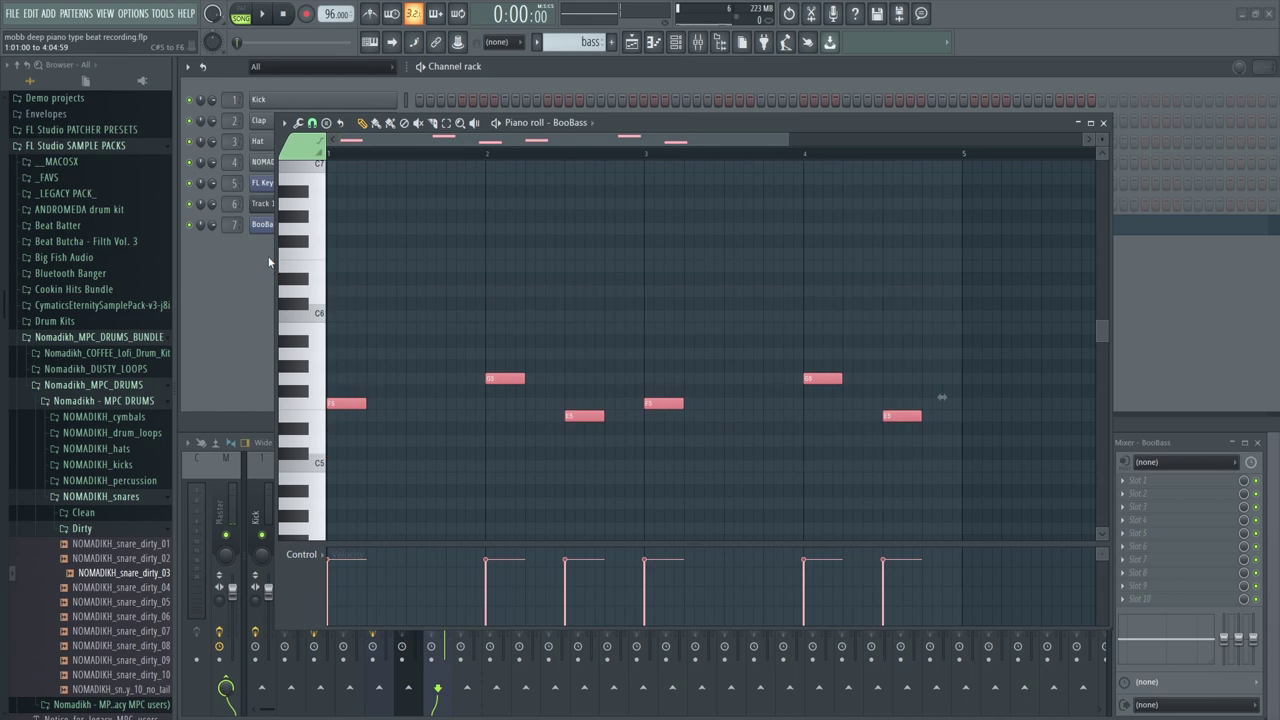
key(ctrl+Down)
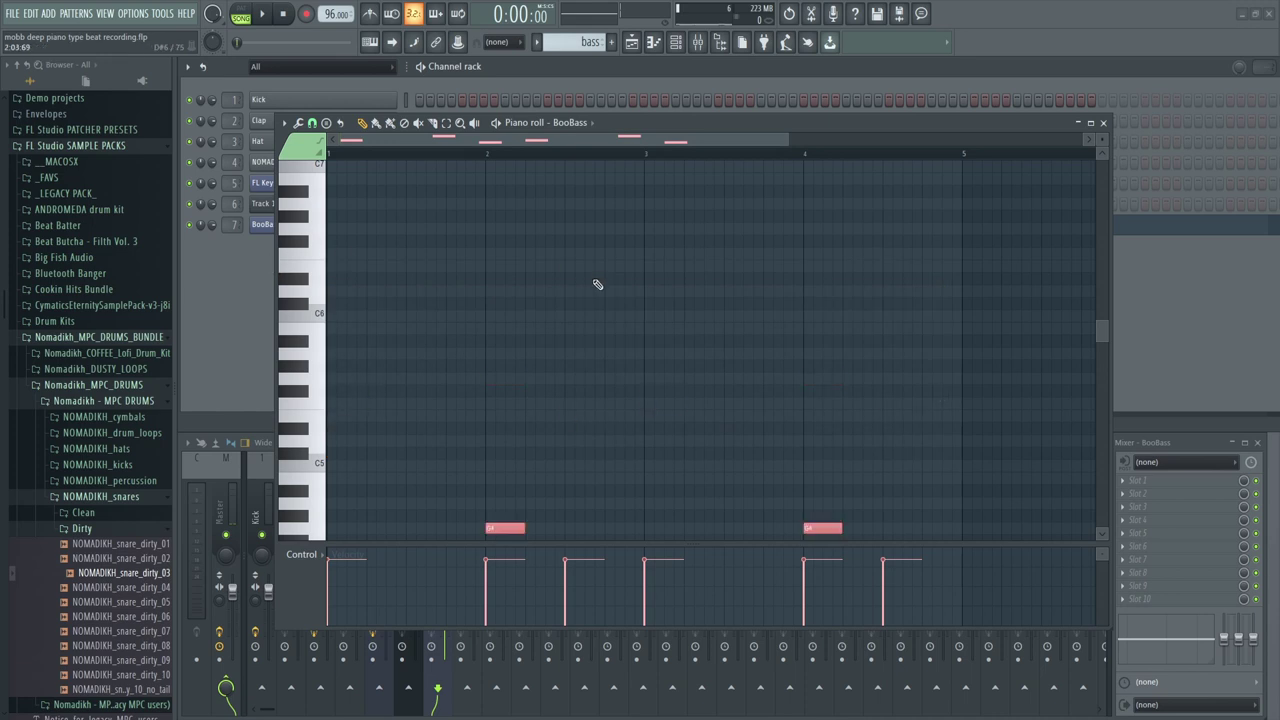
scroll(553, 357, down, 3)
scroll(553, 357, down, 3)
scroll(553, 357, up, 2)
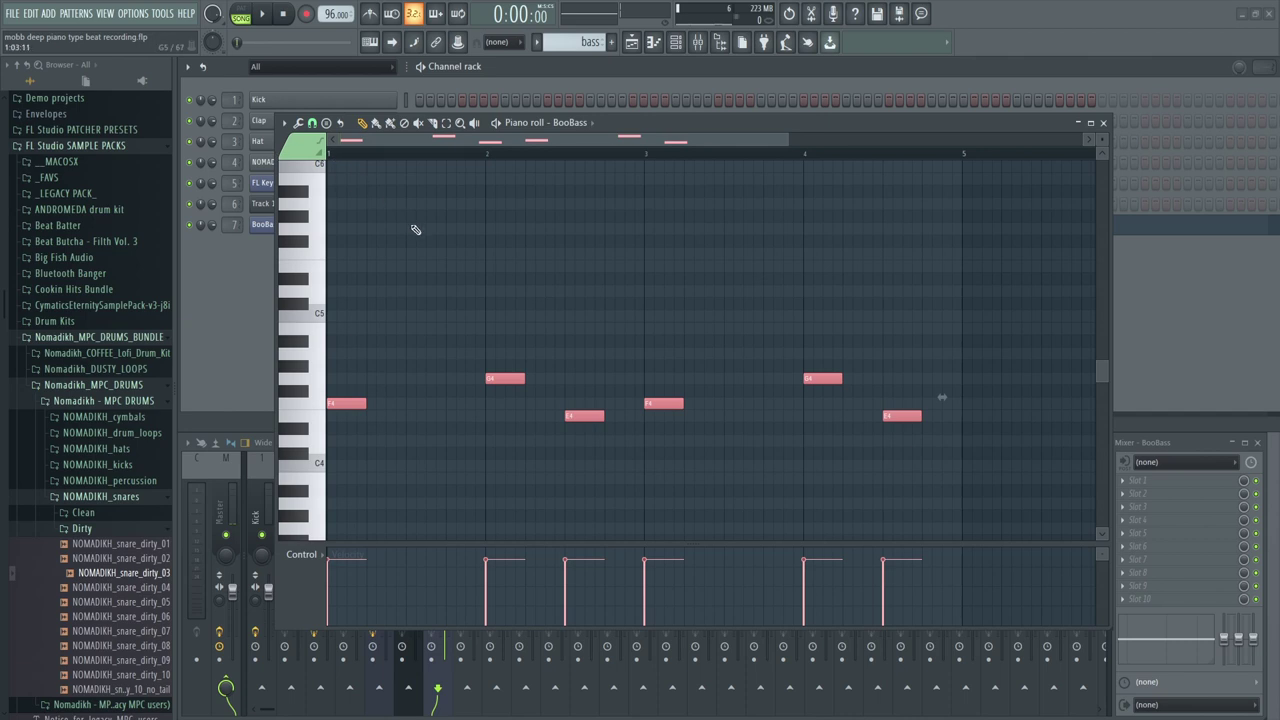
Play the beat with the lowered bassline, close the piano roll, and solo the BooBass mixer track briefly before restoring all tracks
key(space)
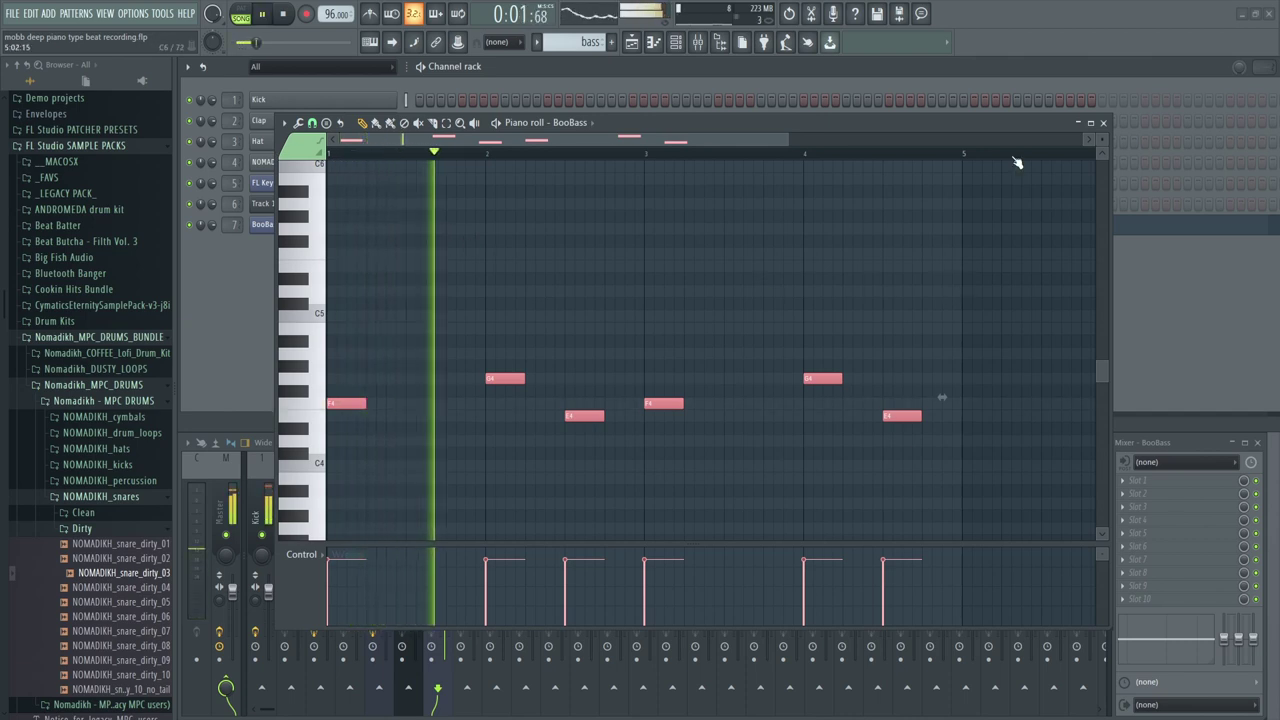
click(1103, 122)
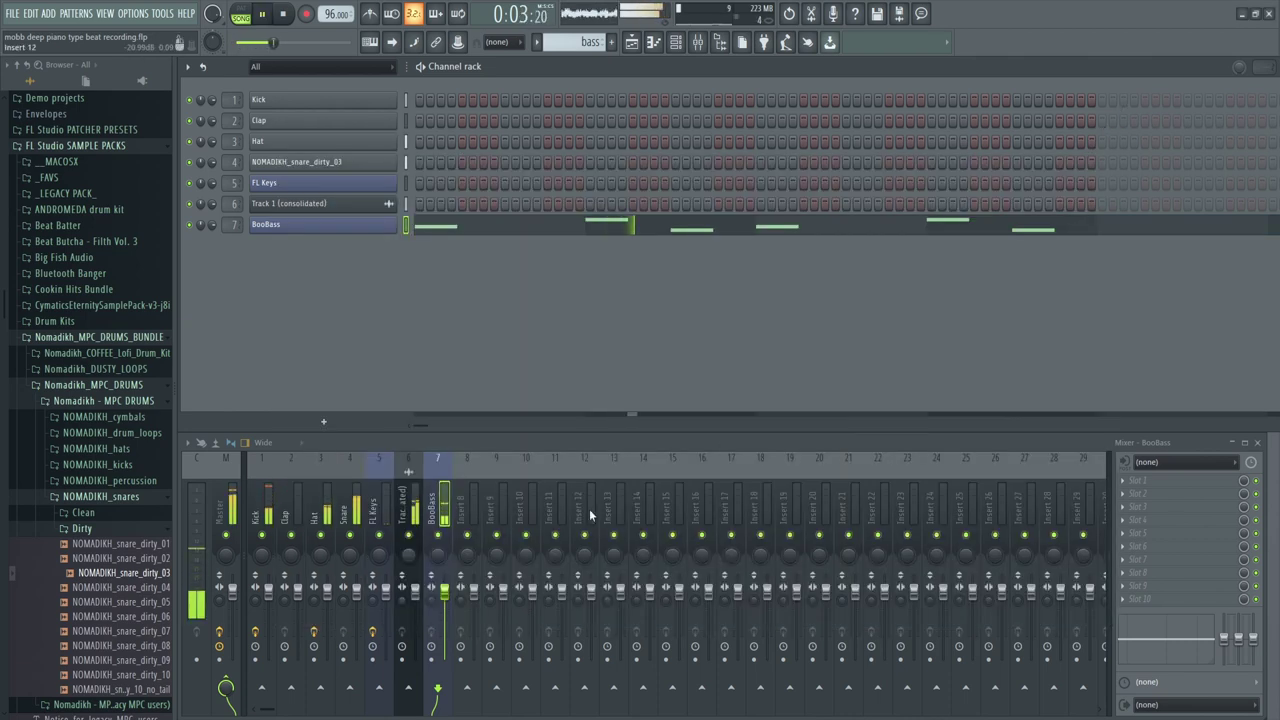
right_click(440, 537)
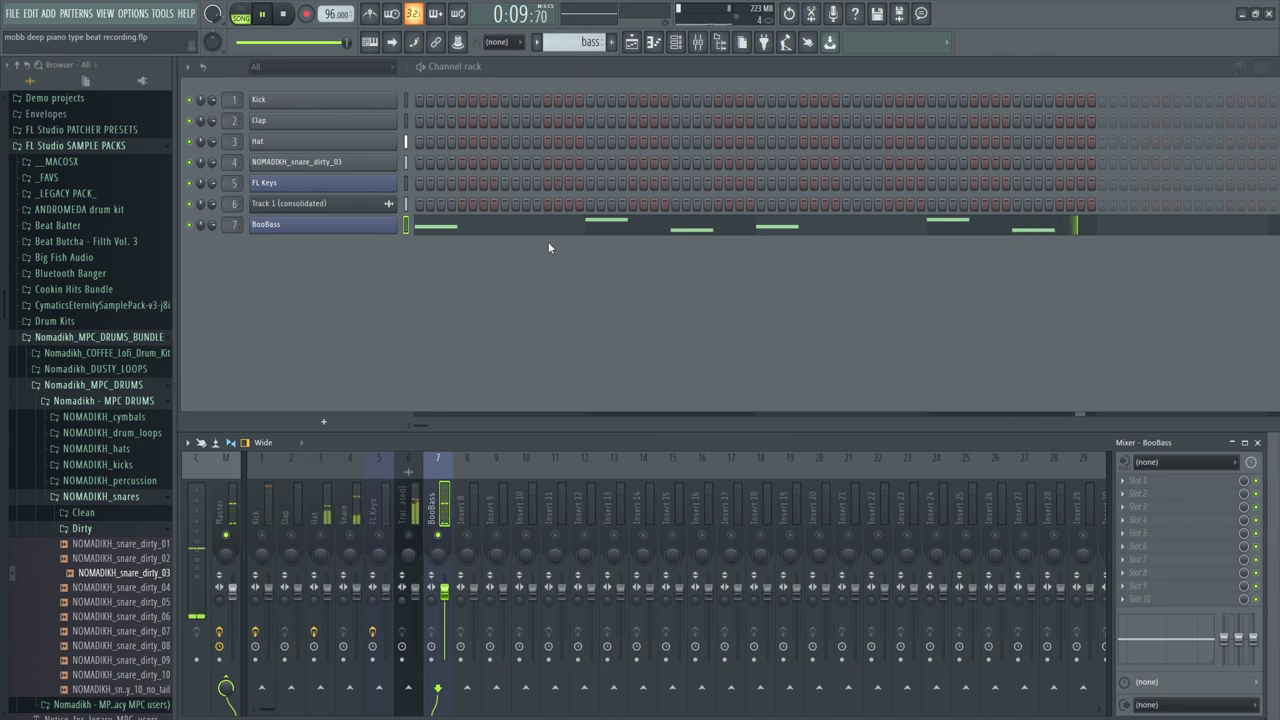
key(space)
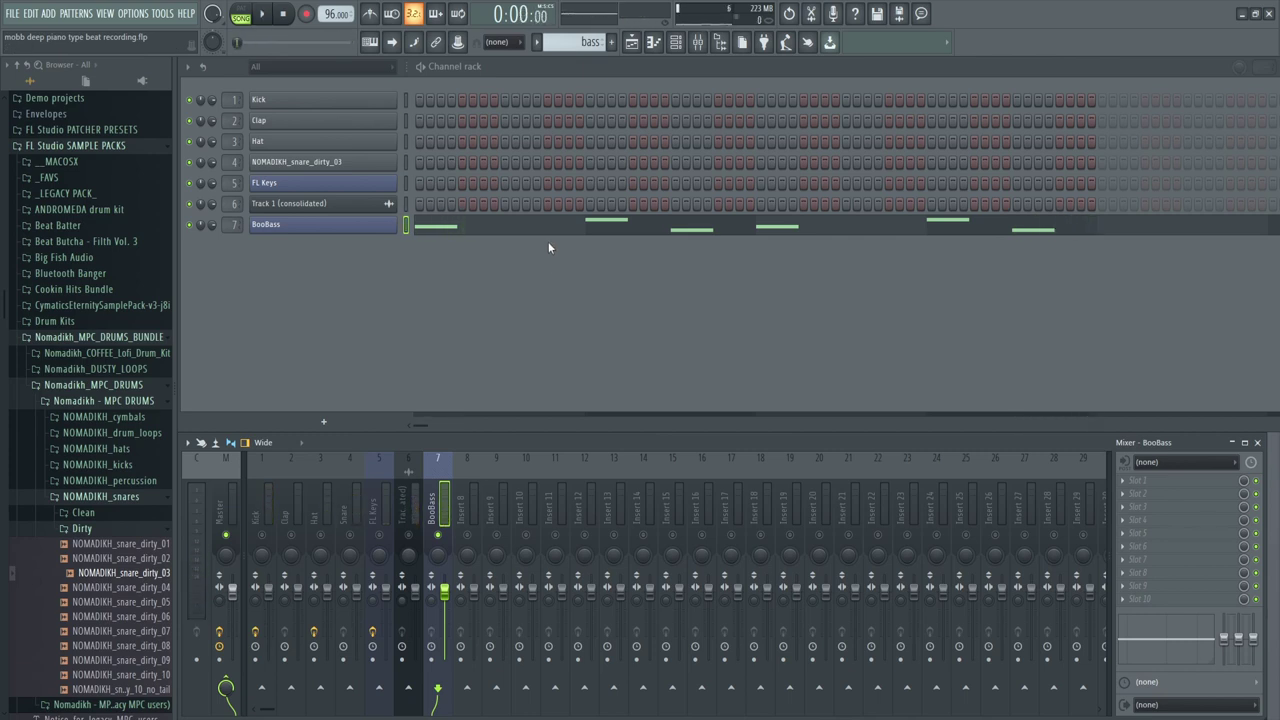
right_click(440, 536)
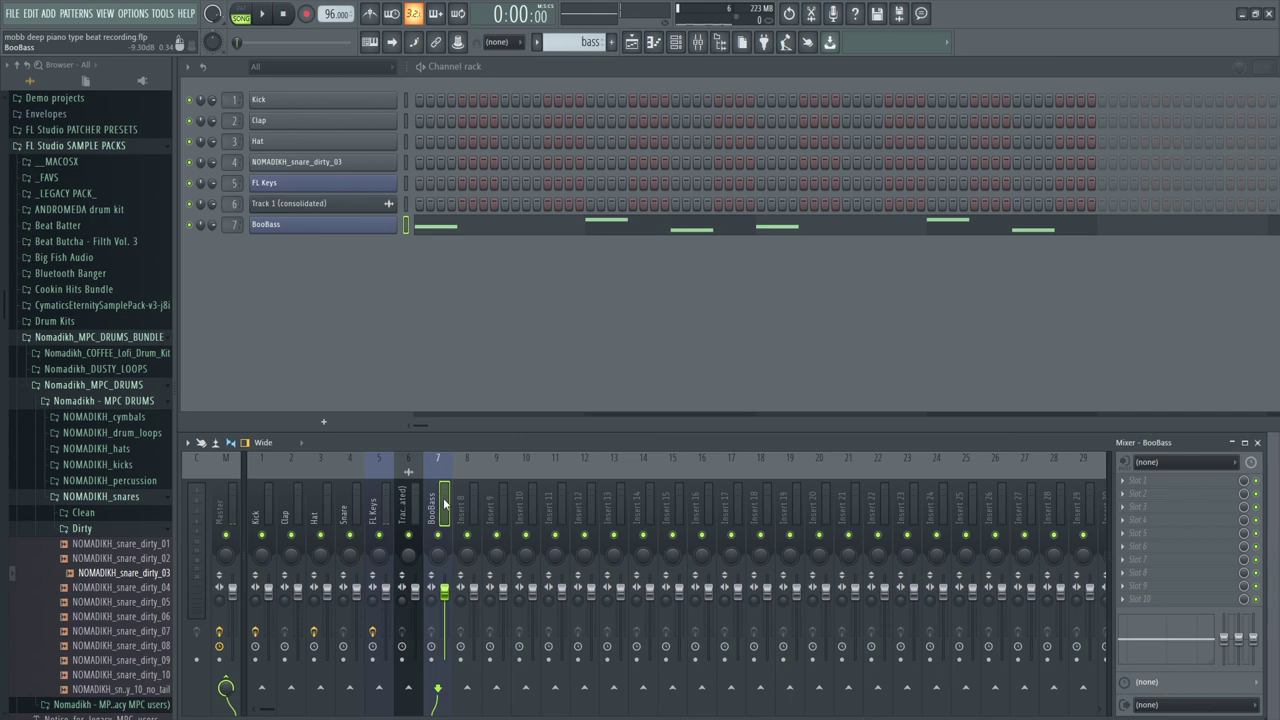
Insert Fruity Parametric EQ 2 on the BooBass mixer track and boost band 3 at about 312 Hz by roughly 9 dB
click(1124, 487)
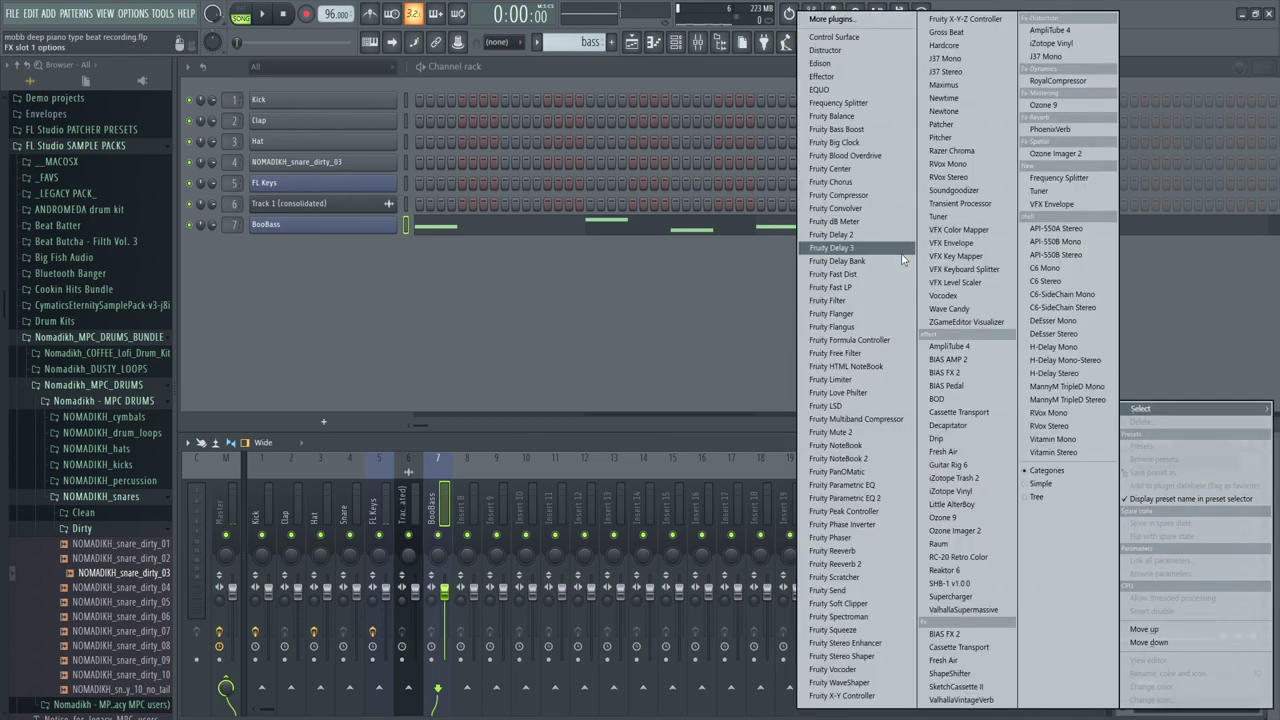
click(850, 503)
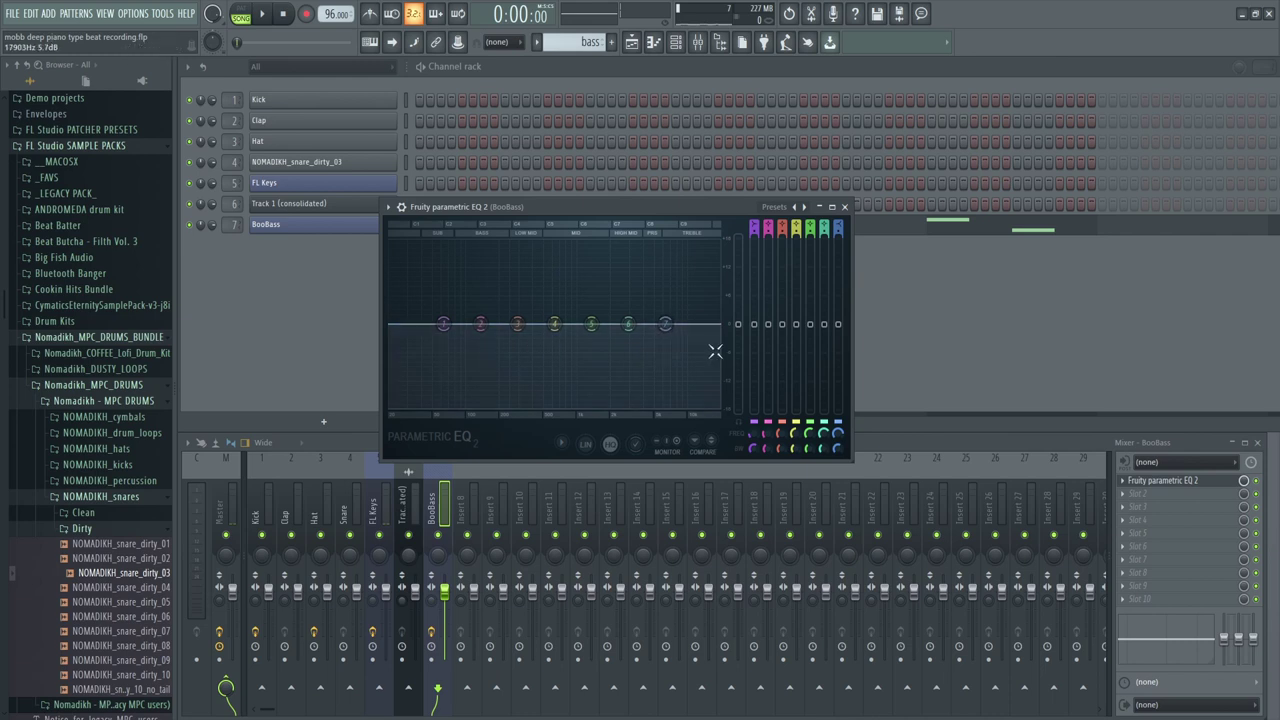
key(space)
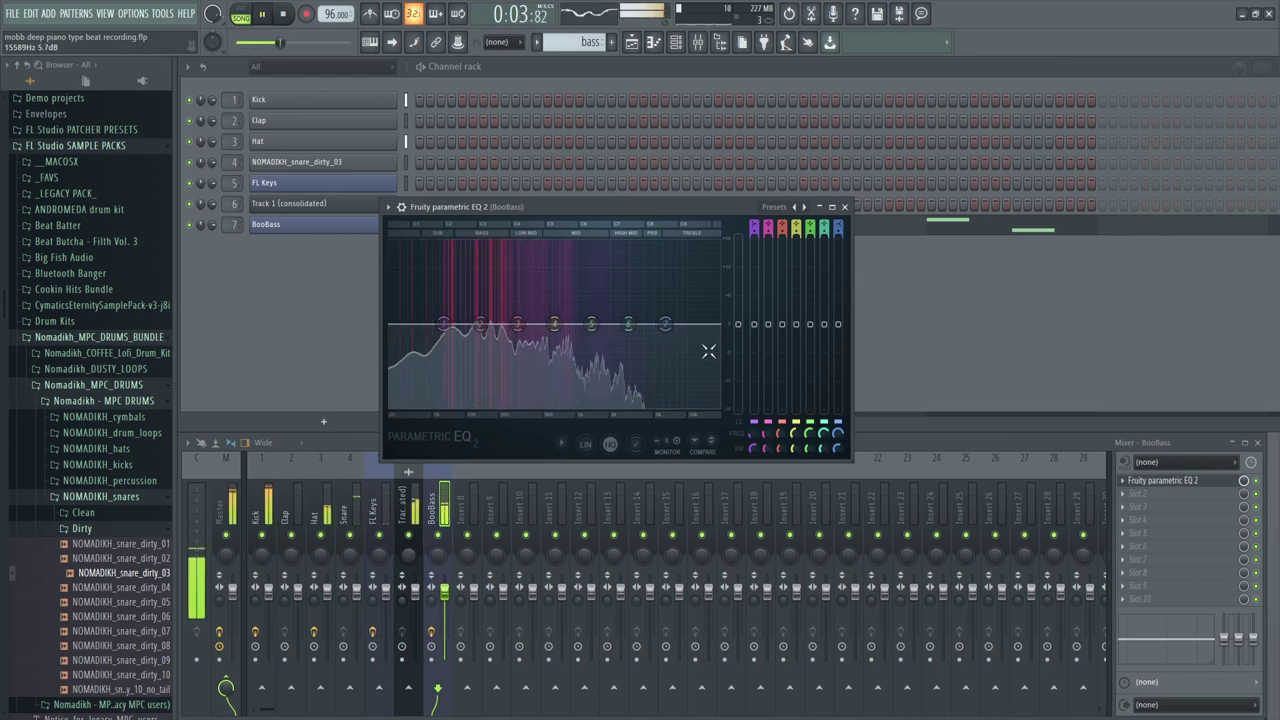
key(space)
drag(522, 325, 527, 306)
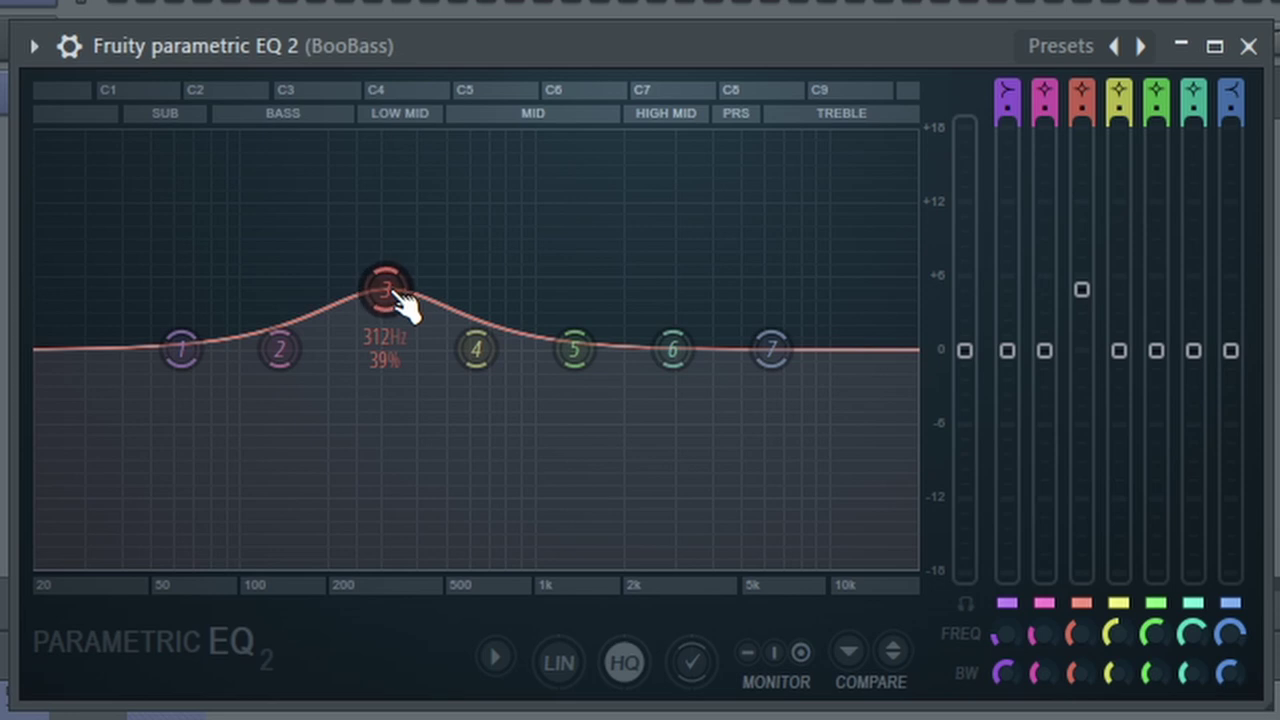
key(space)
drag(385, 290, 394, 243)
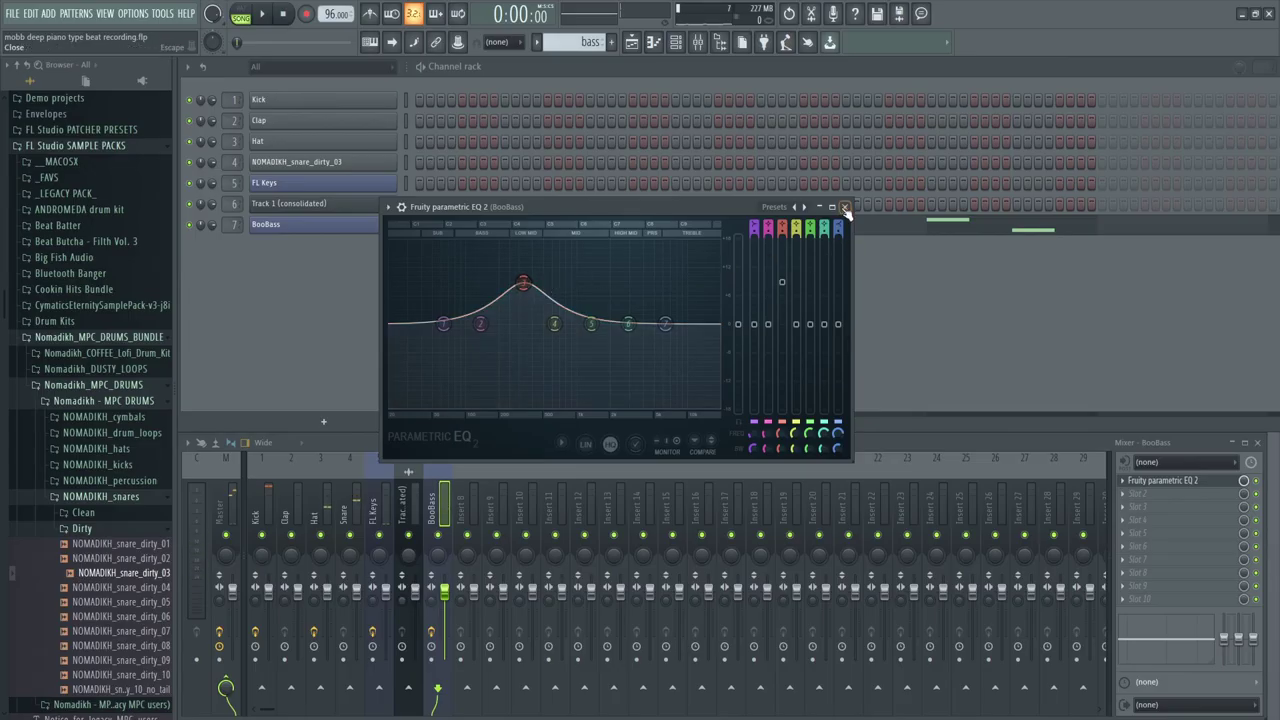
click(844, 207)
Insert Fruity Fast Dist in the second effect slot of the BooBass track and lower its threshold and mix
click(1123, 497)
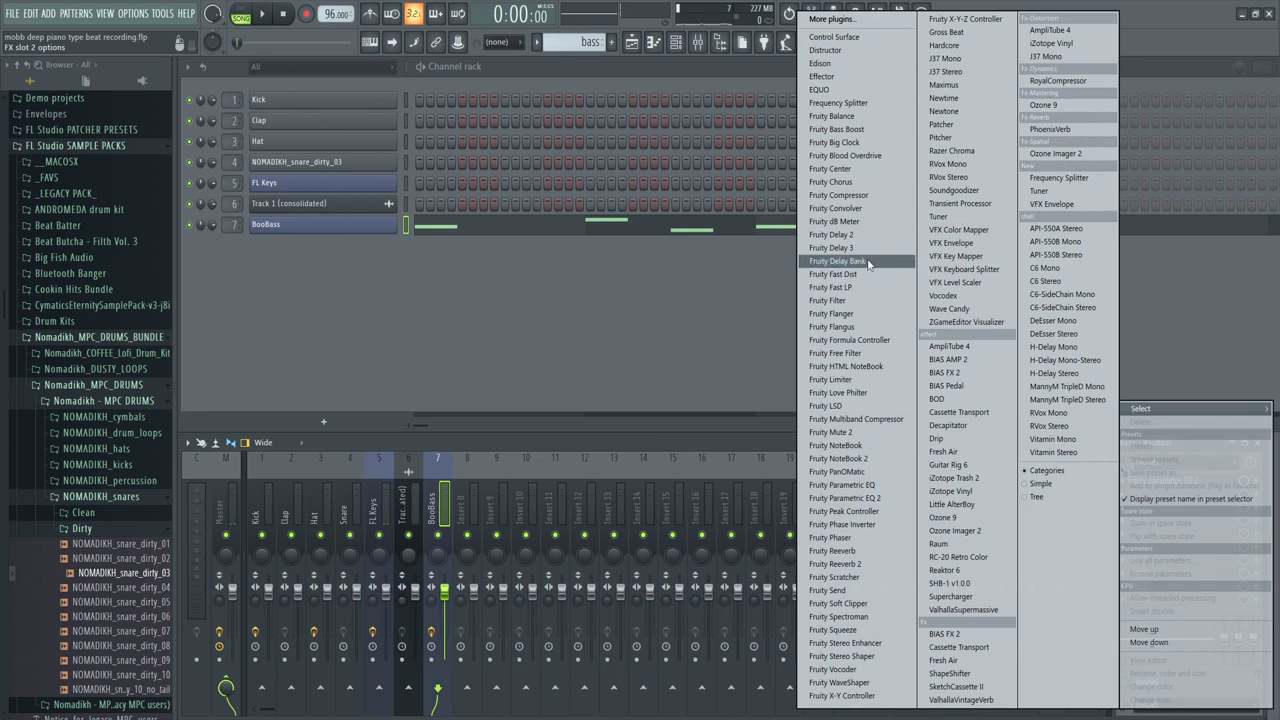
click(840, 274)
drag(350, 158, 702, 277)
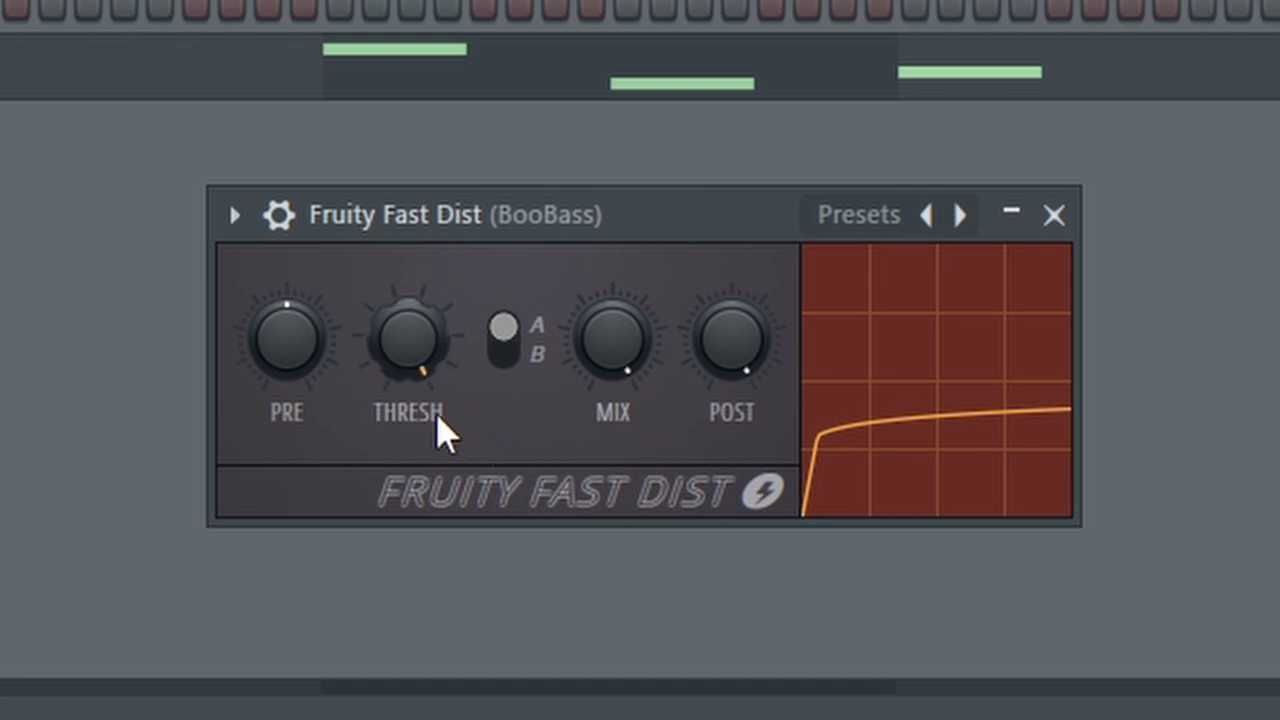
drag(423, 371, 423, 300)
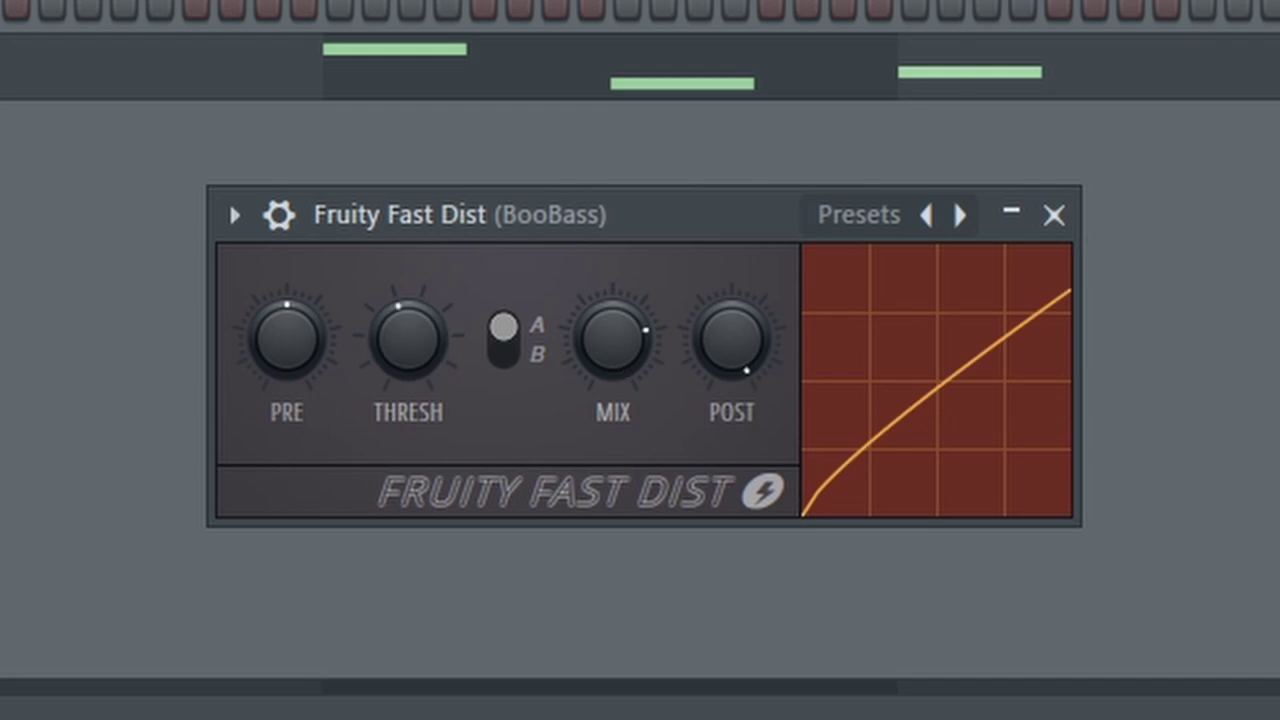
mouse_move(586, 363)
mouse_down()
mouse_move(586, 335)
mouse_move(603, 378)
mouse_up()
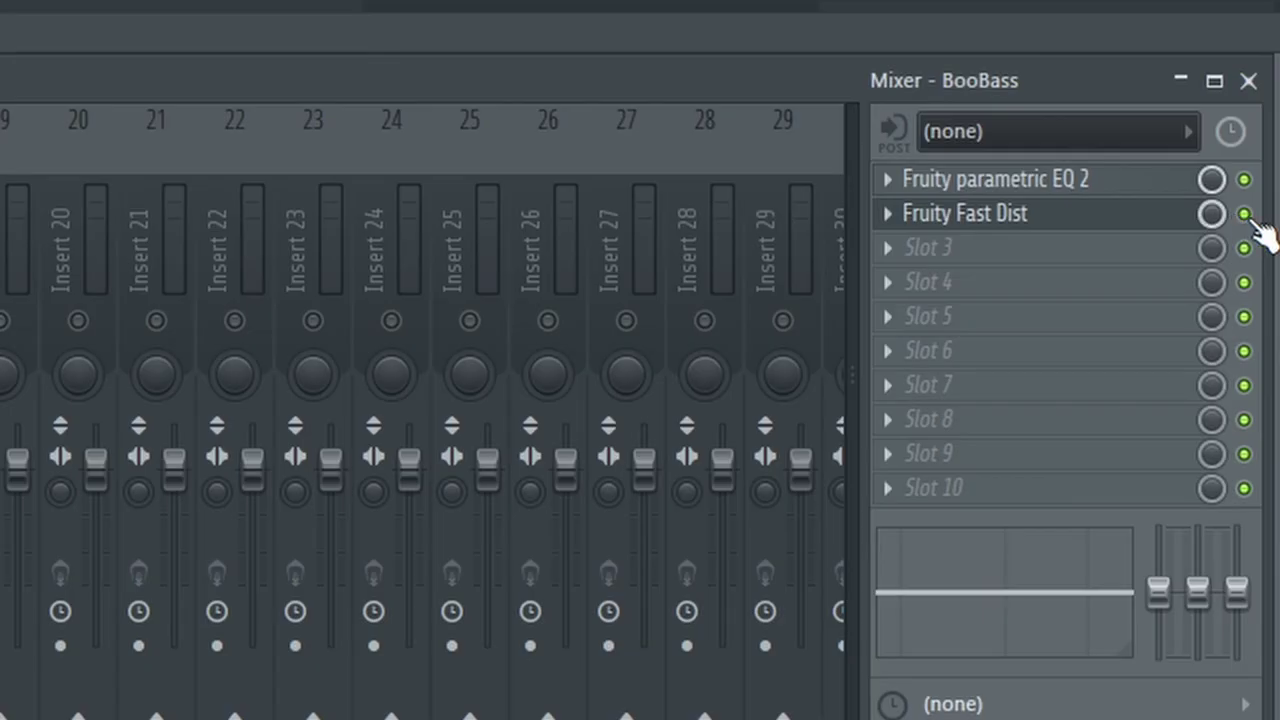
Compare the bass with Fruity Fast Dist and the EQ bypassed and enabled, and close the distortion window
click(1244, 213)
click(1244, 180)
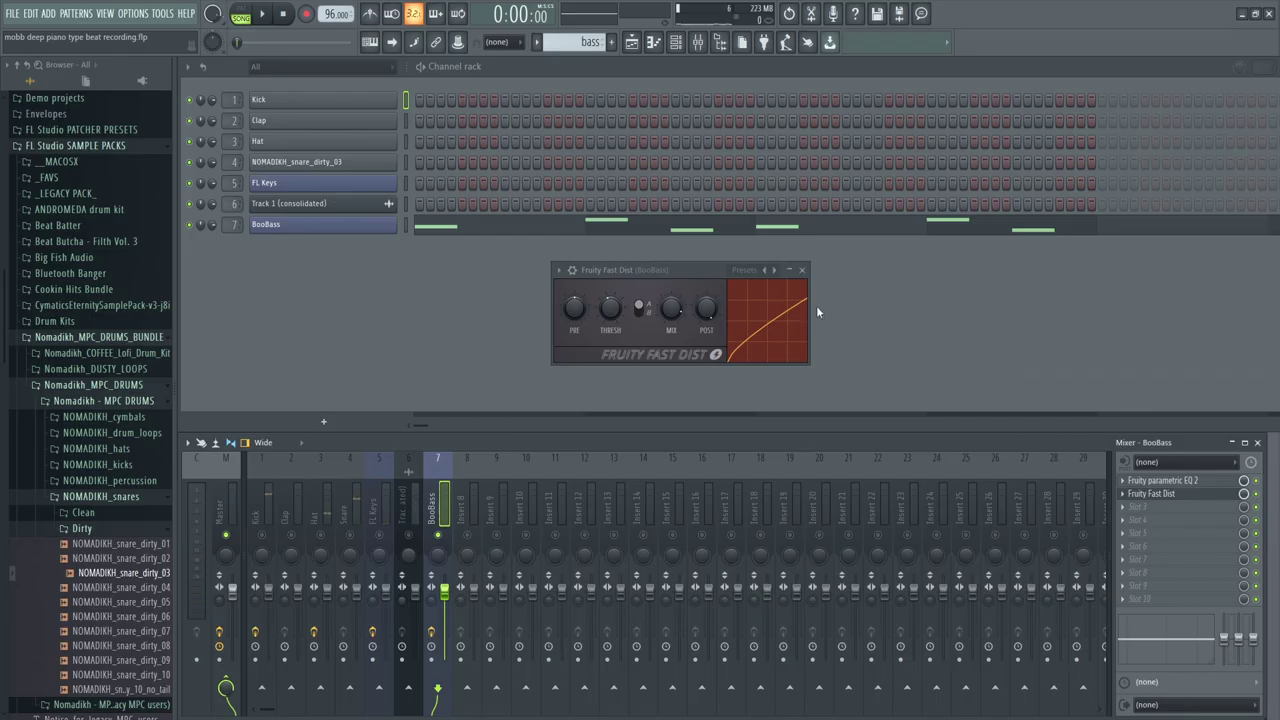
click(802, 270)
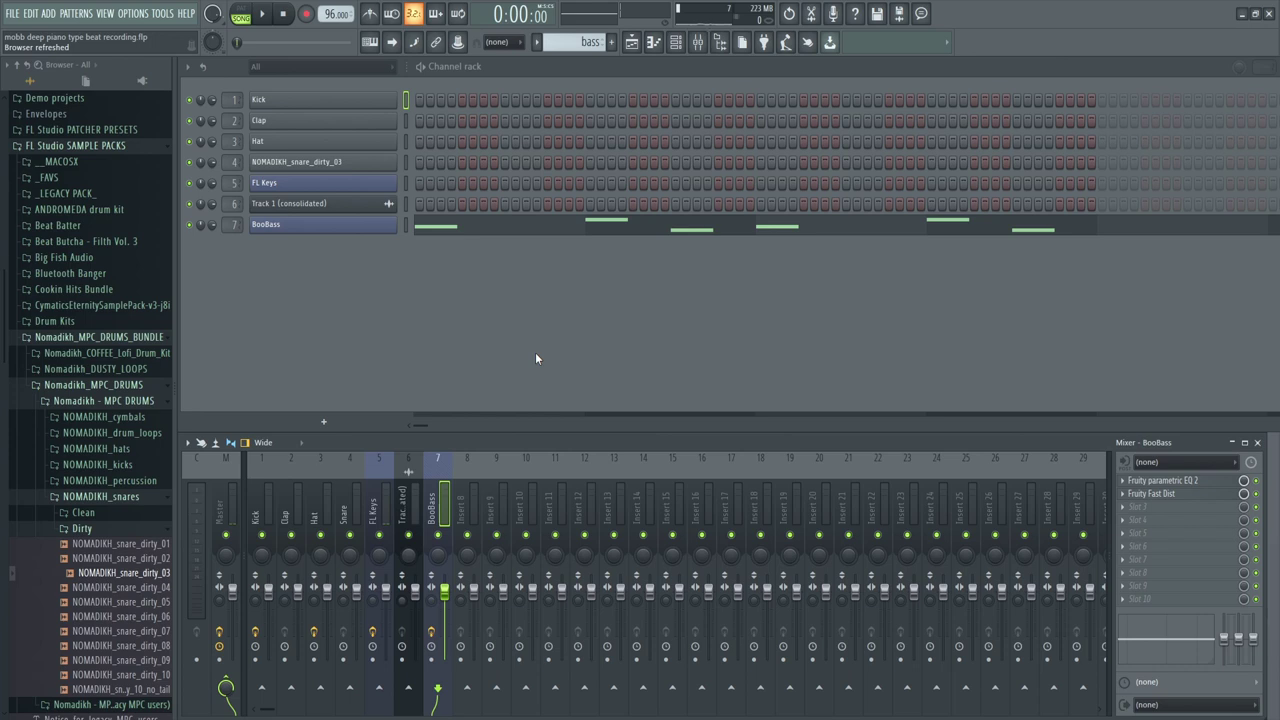
Add a second FL Keys channel and route it to mixer track 8
click(346, 423)
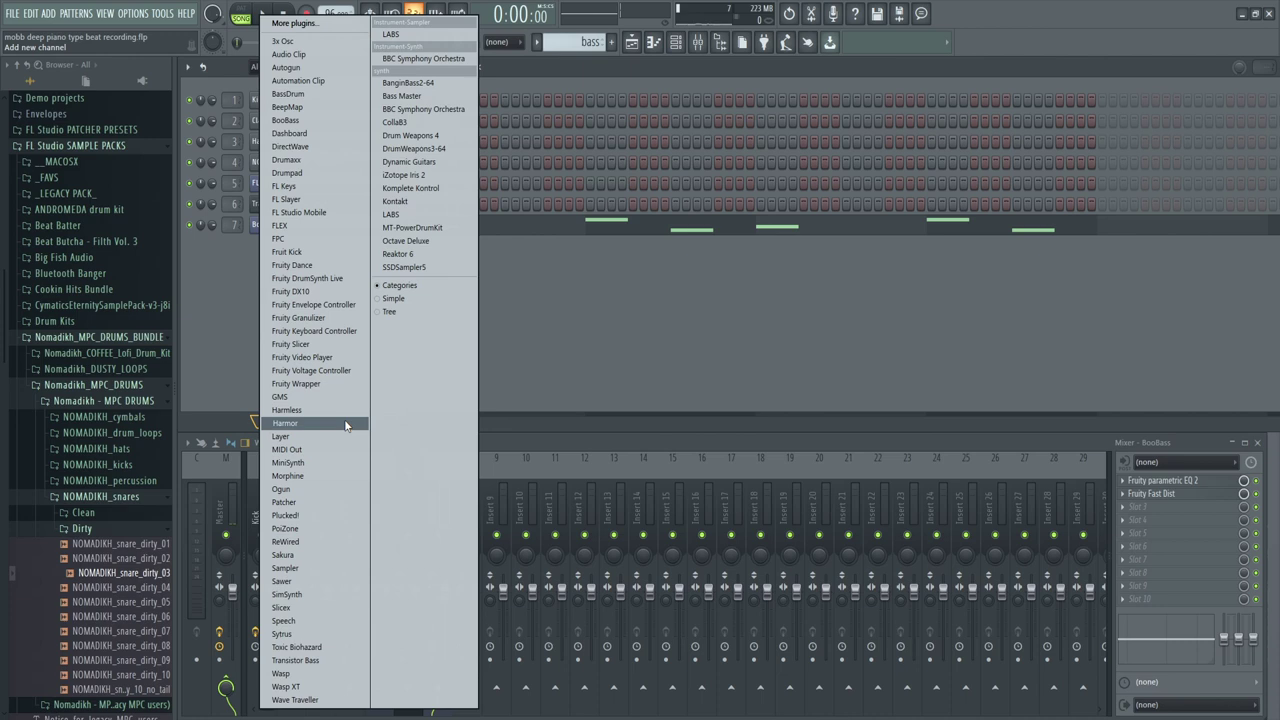
click(290, 186)
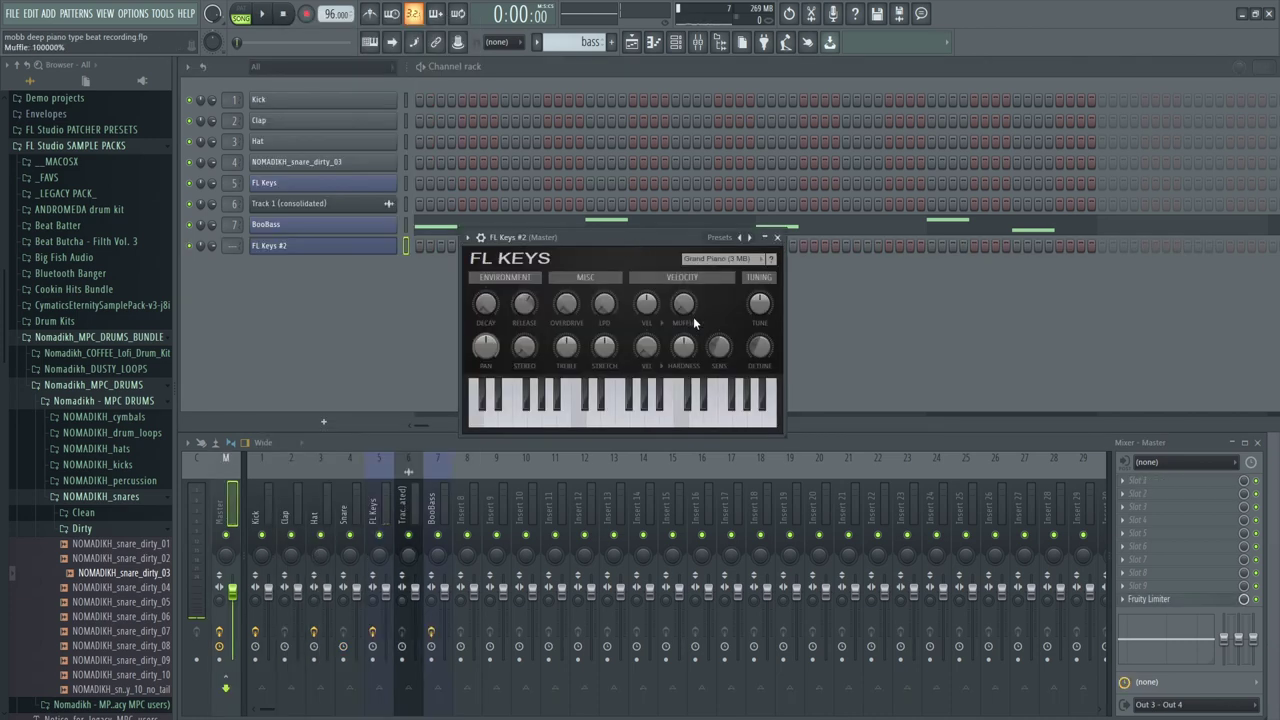
click(777, 237)
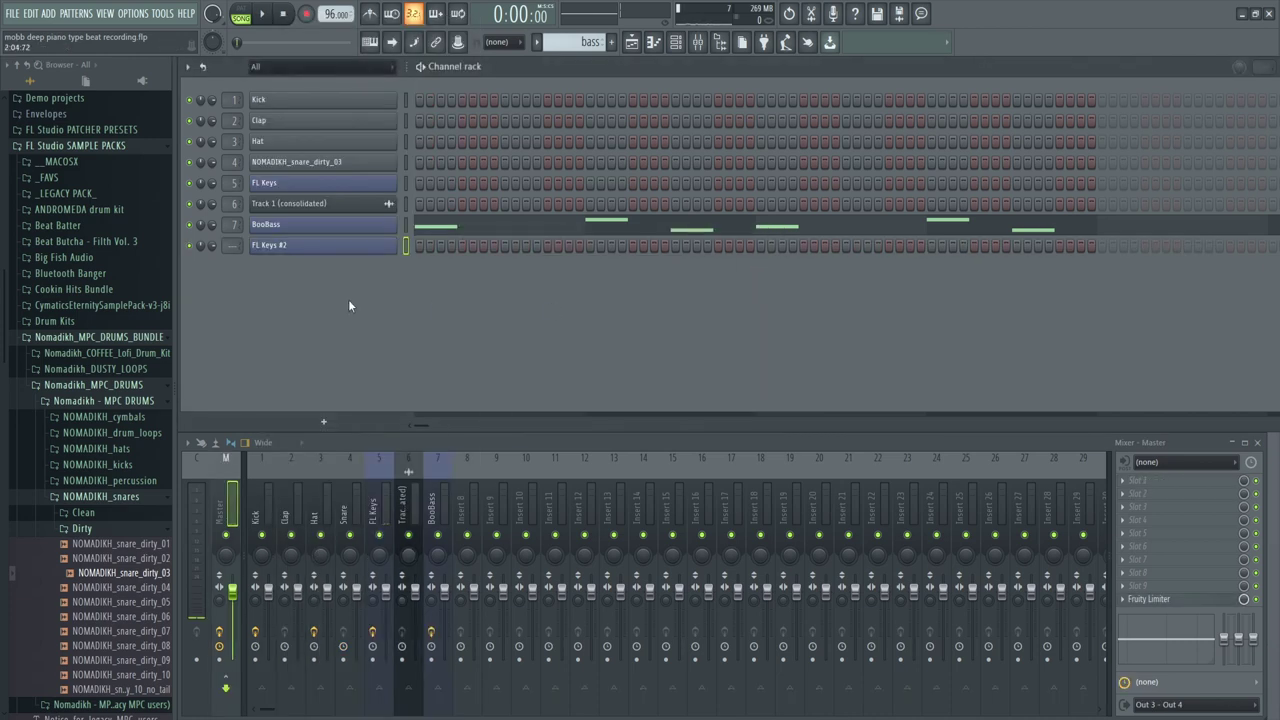
right_click(472, 505)
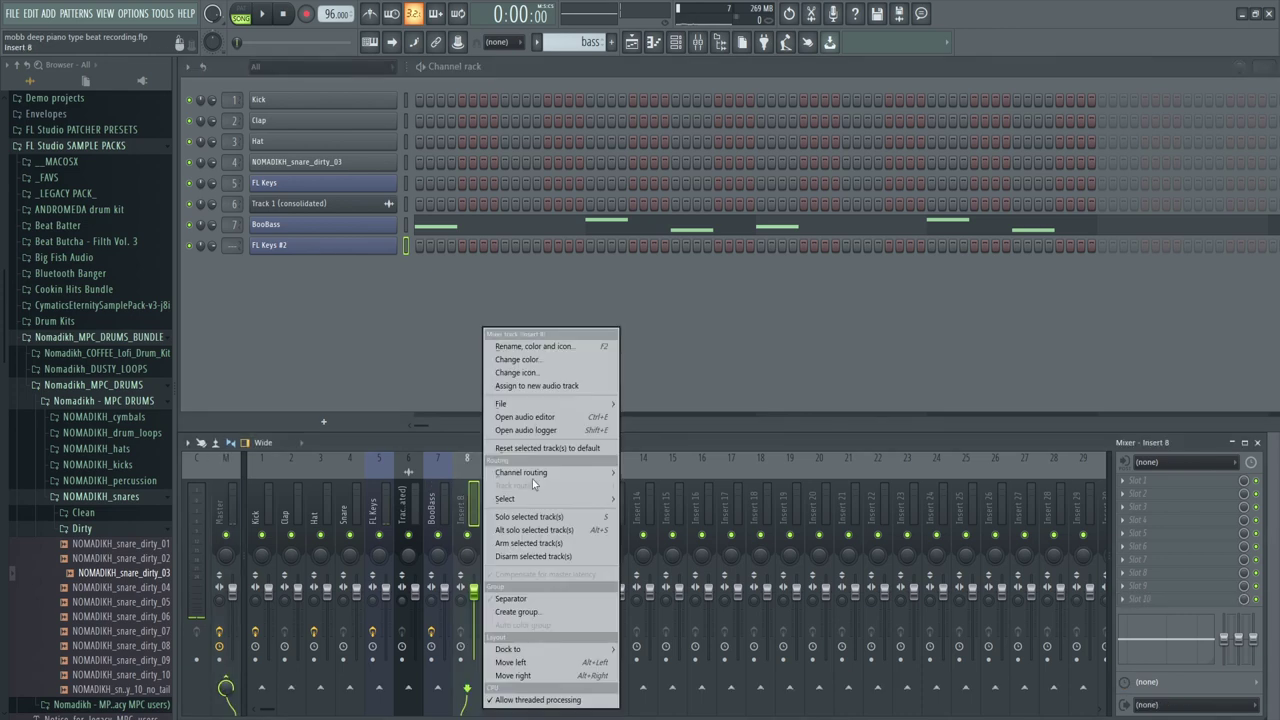
mouse_move(618, 474)
click(692, 473)
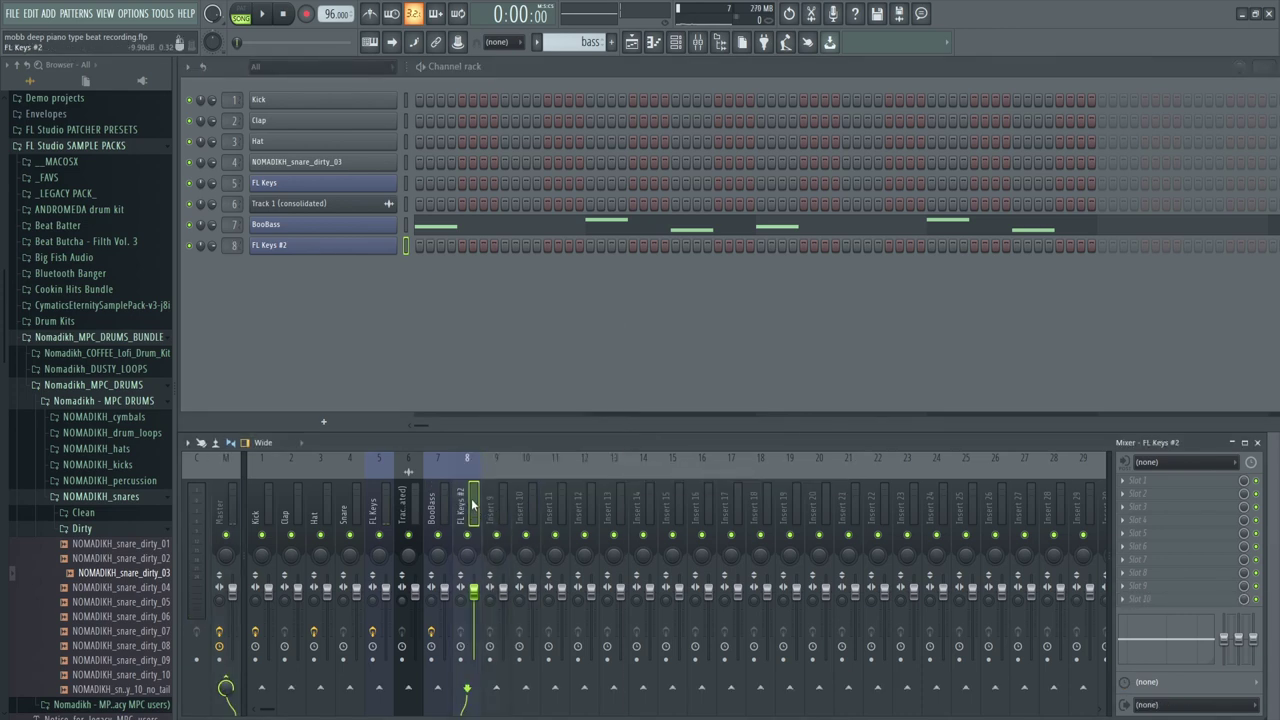
Open the FL Keys #2 piano roll and draw a one-bar F7 note at the start of bar 1
right_click(362, 244)
click(431, 247)
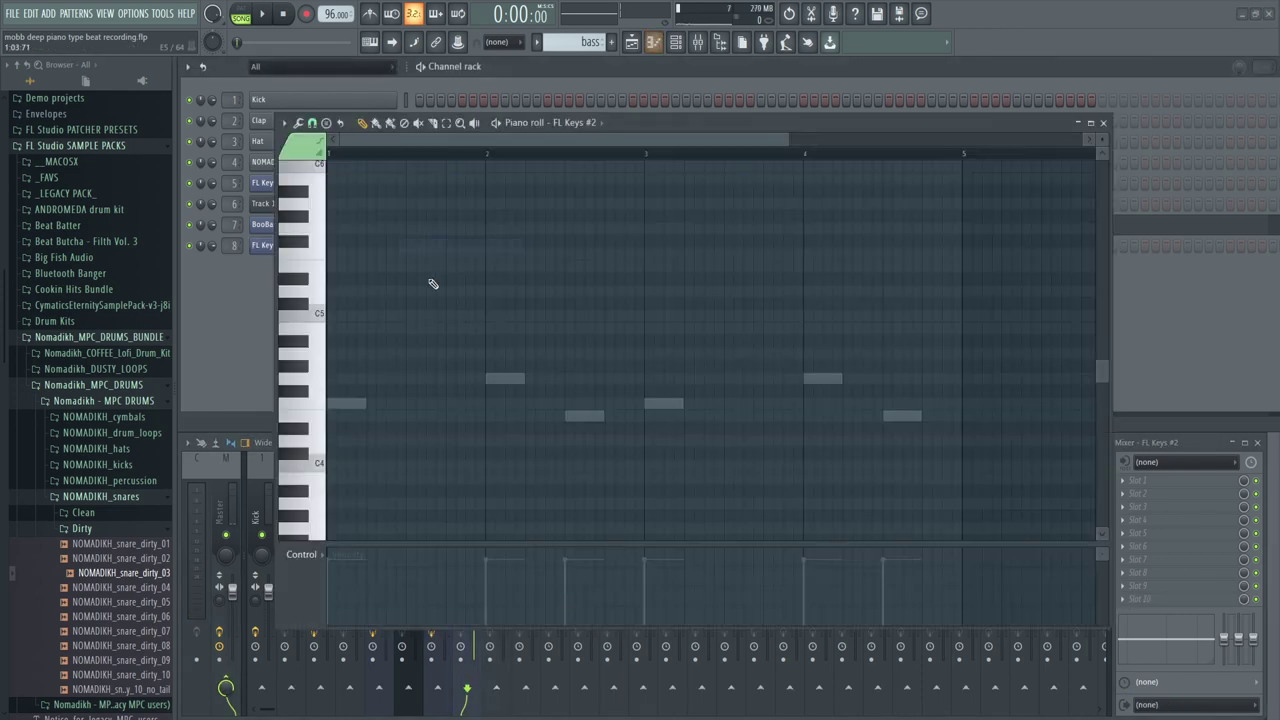
click(332, 366)
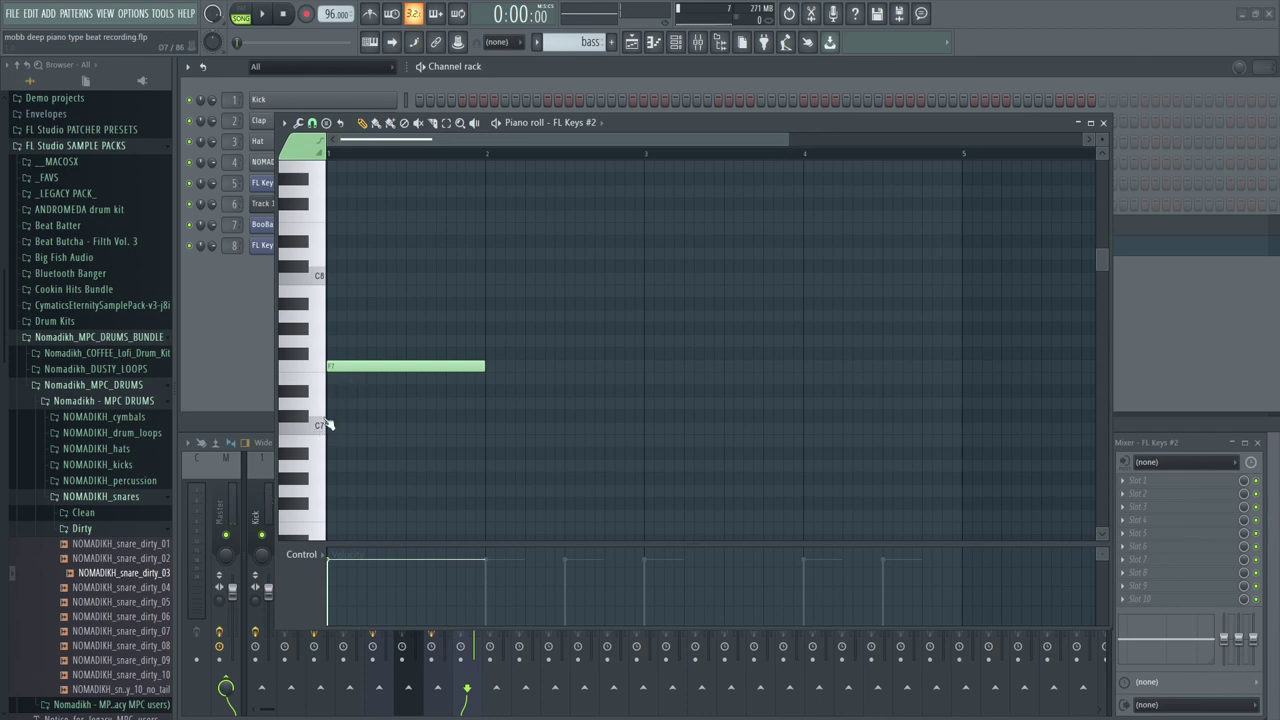
click(338, 366)
click(346, 366)
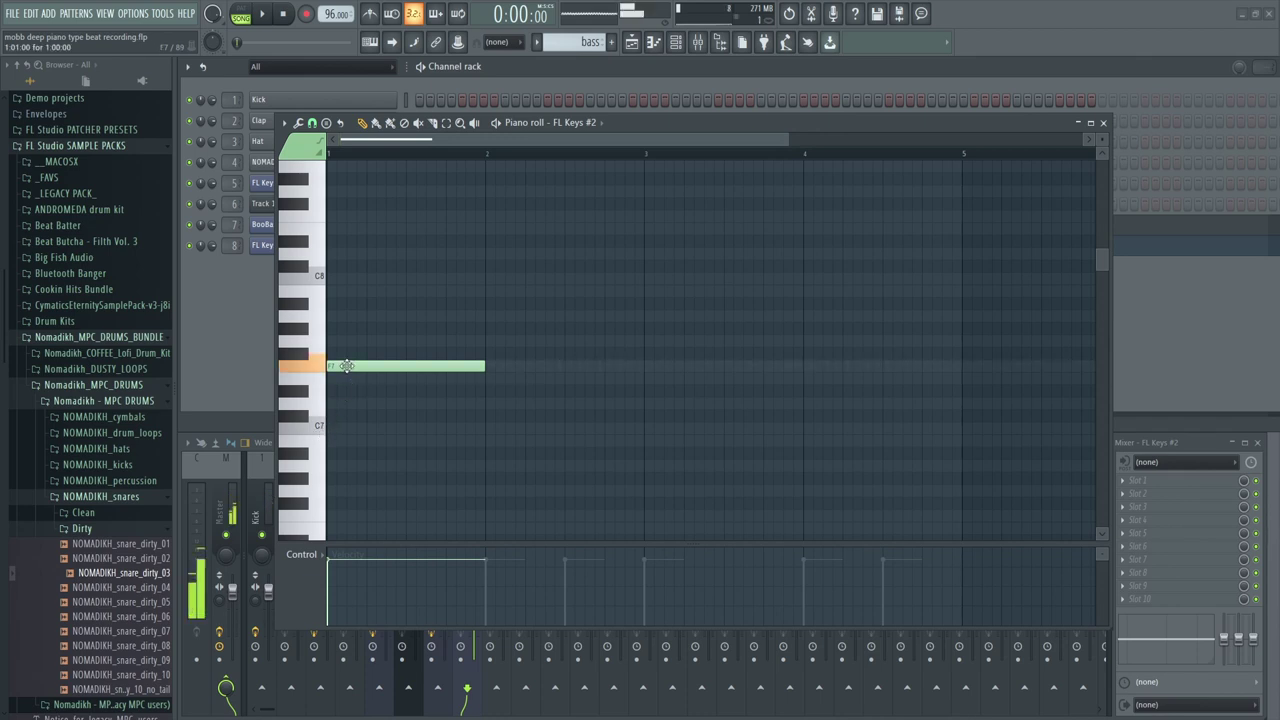
Play the beat with the high F7 piano note and close the piano roll
key(space)
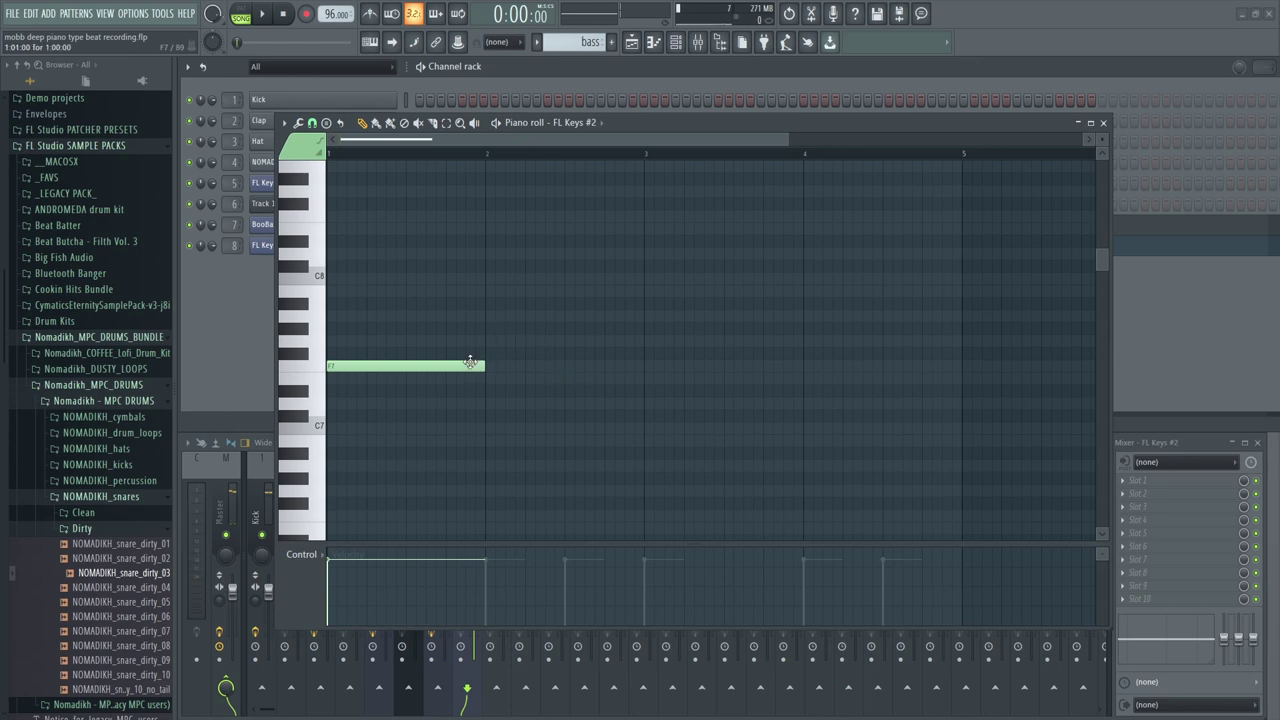
key(space)
key(space)
double_click(374, 367)
click(724, 272)
click(1102, 123)
Adjust the channel pitch of FL Keys #2 in its detailed channel settings, listen to the beat, and close the instrument
click(344, 255)
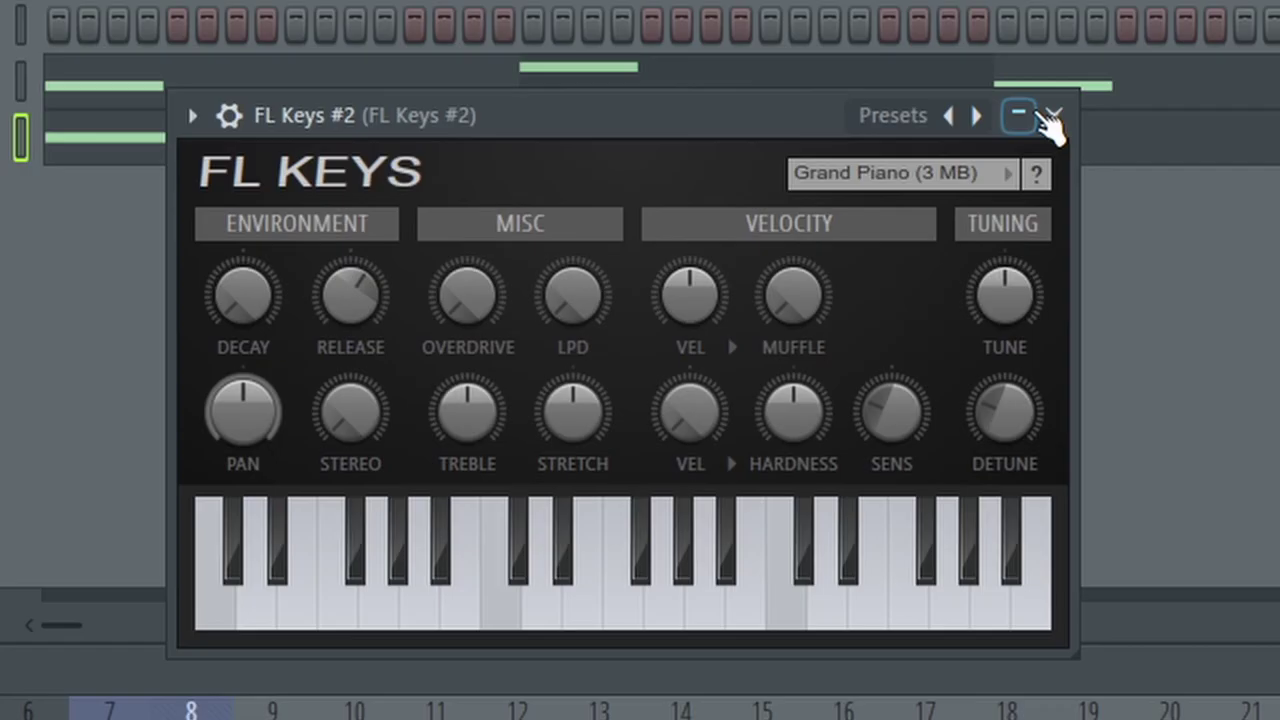
click(230, 118)
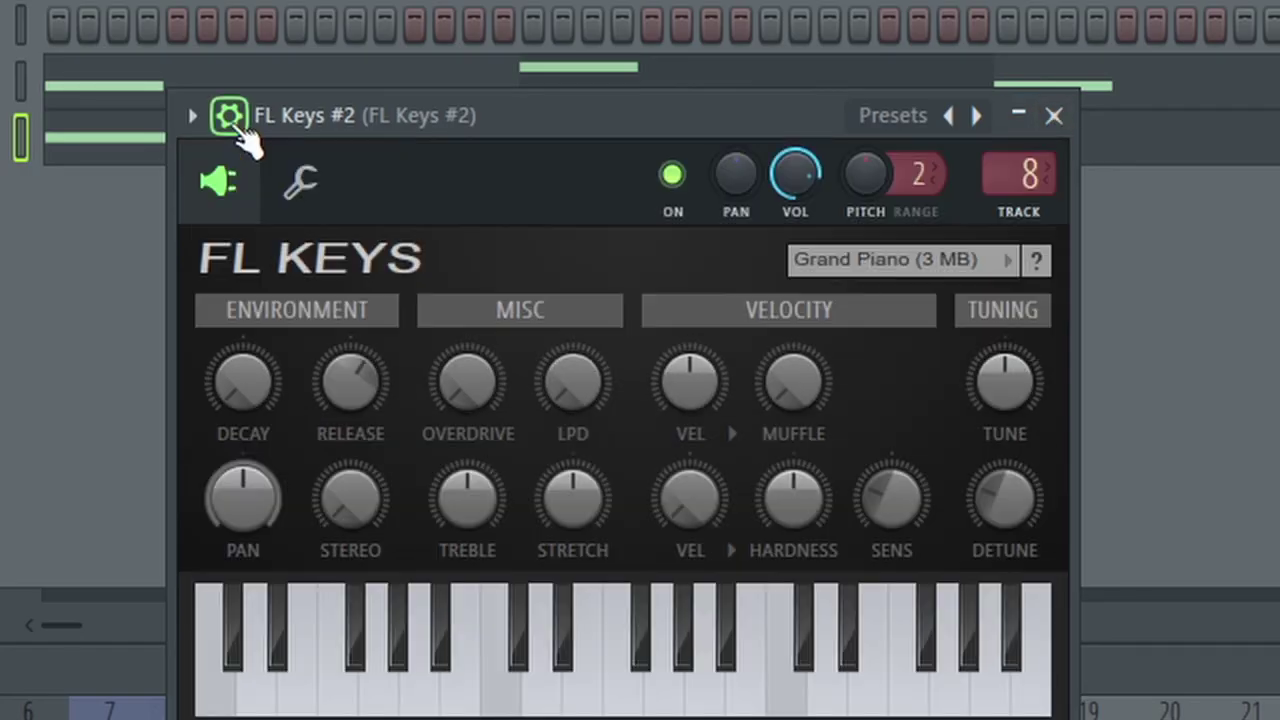
click(290, 185)
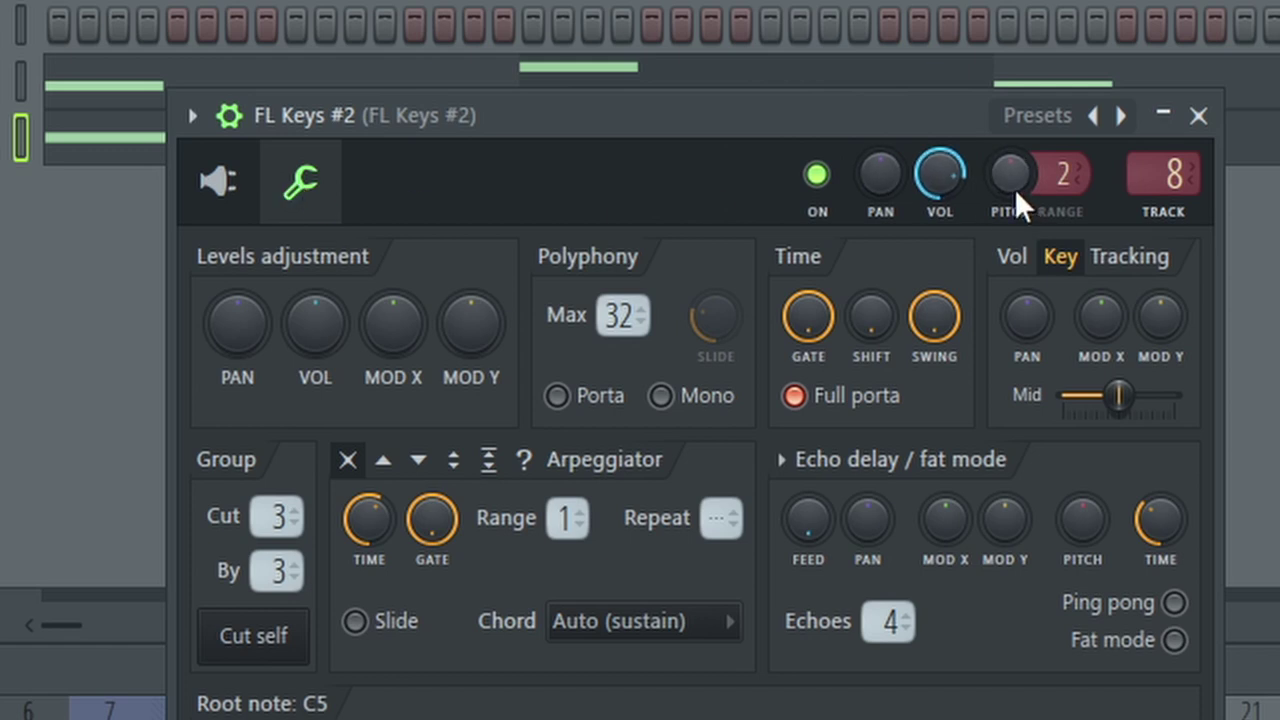
drag(1013, 188, 1018, 192)
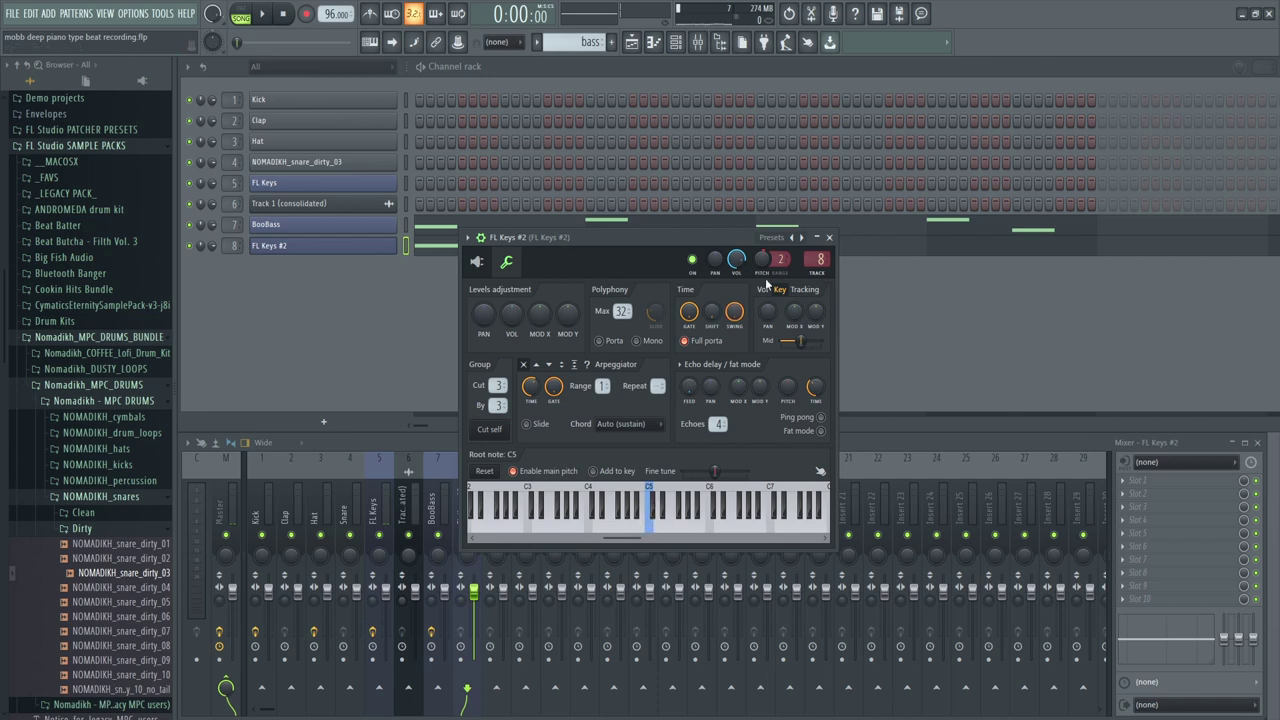
key(space)
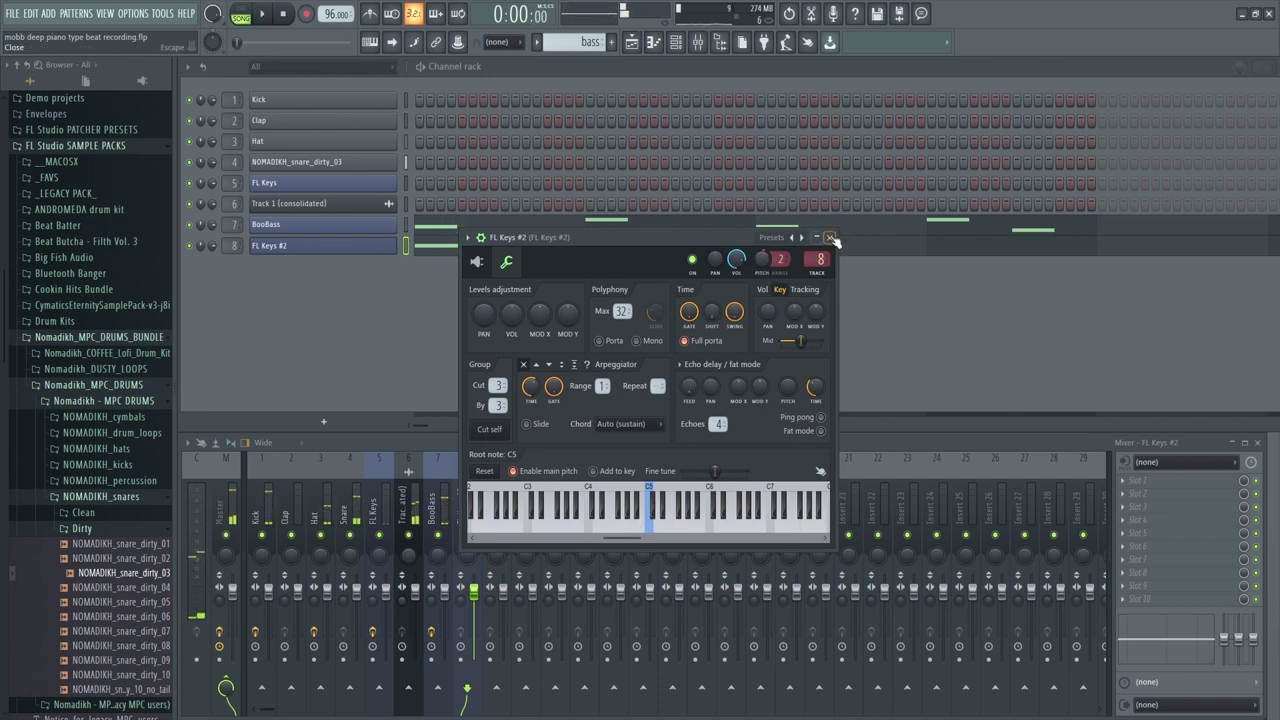
key(space)
click(829, 237)
Draw a one-bar C7 note at bar 3 of the FL Keys #2 pattern, play it with the beat, and close the piano roll
click(472, 250)
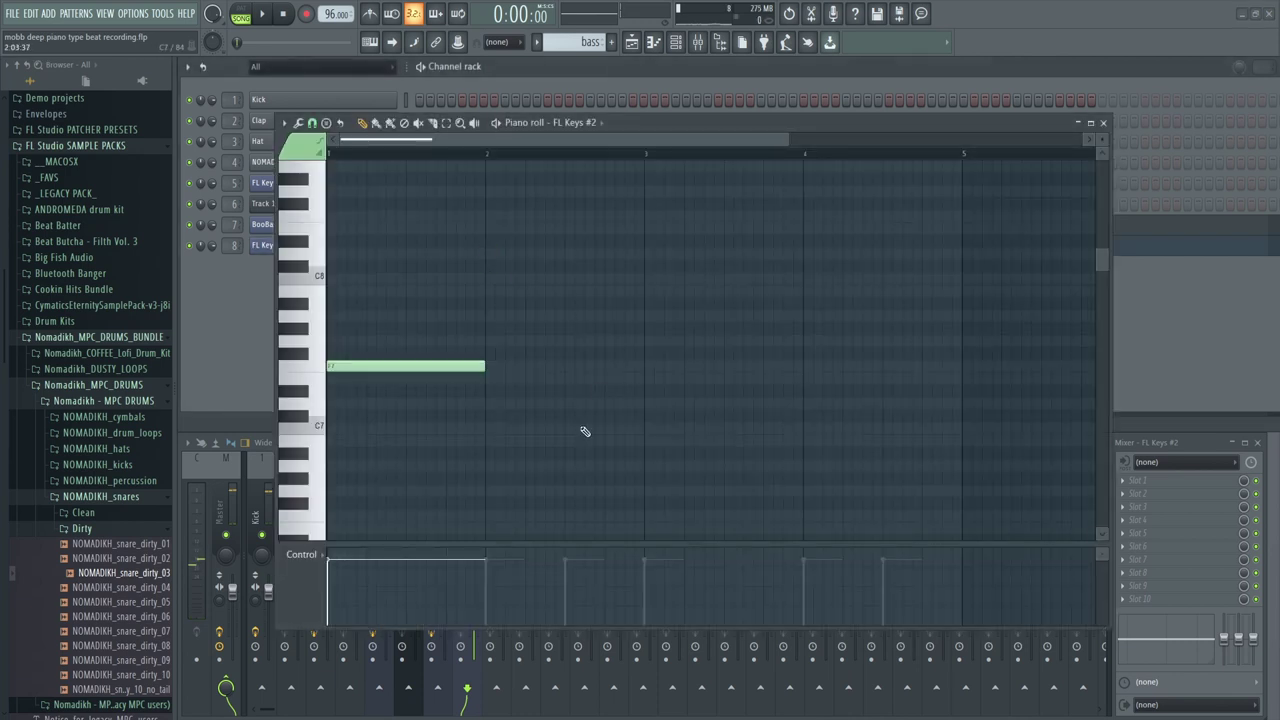
drag(540, 409, 365, 330)
click(660, 428)
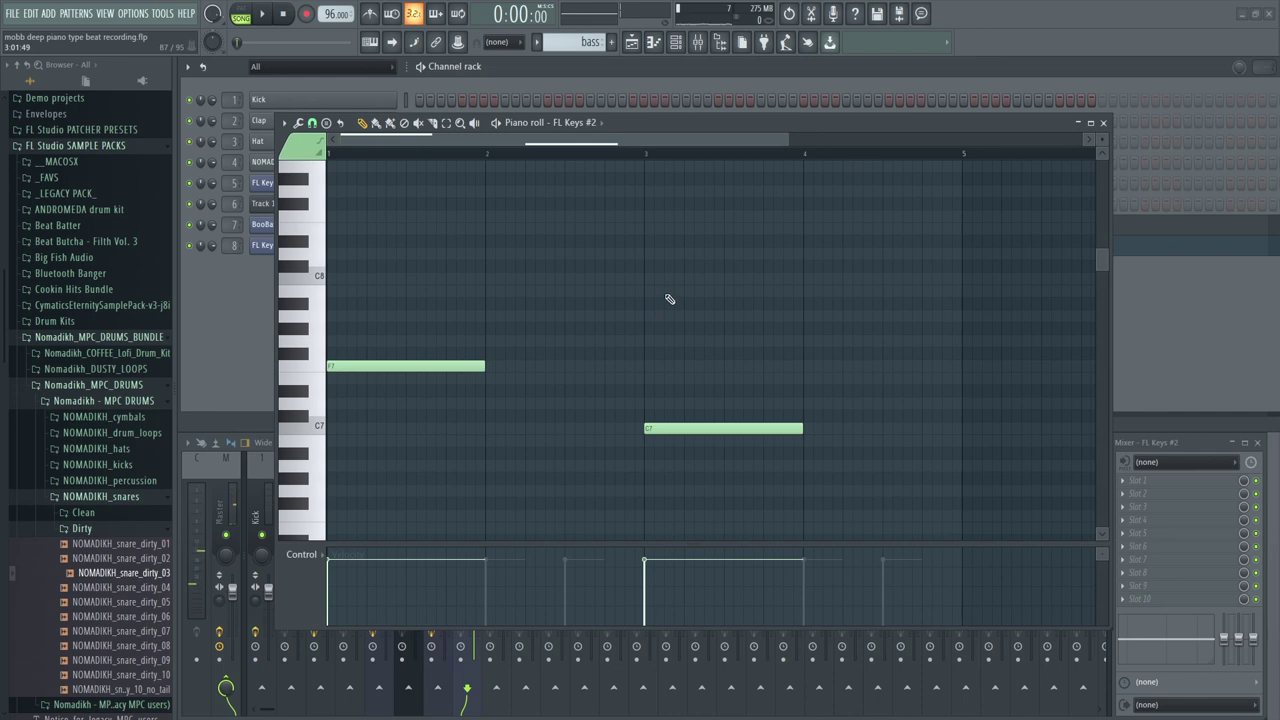
scroll(669, 299, down, 1)
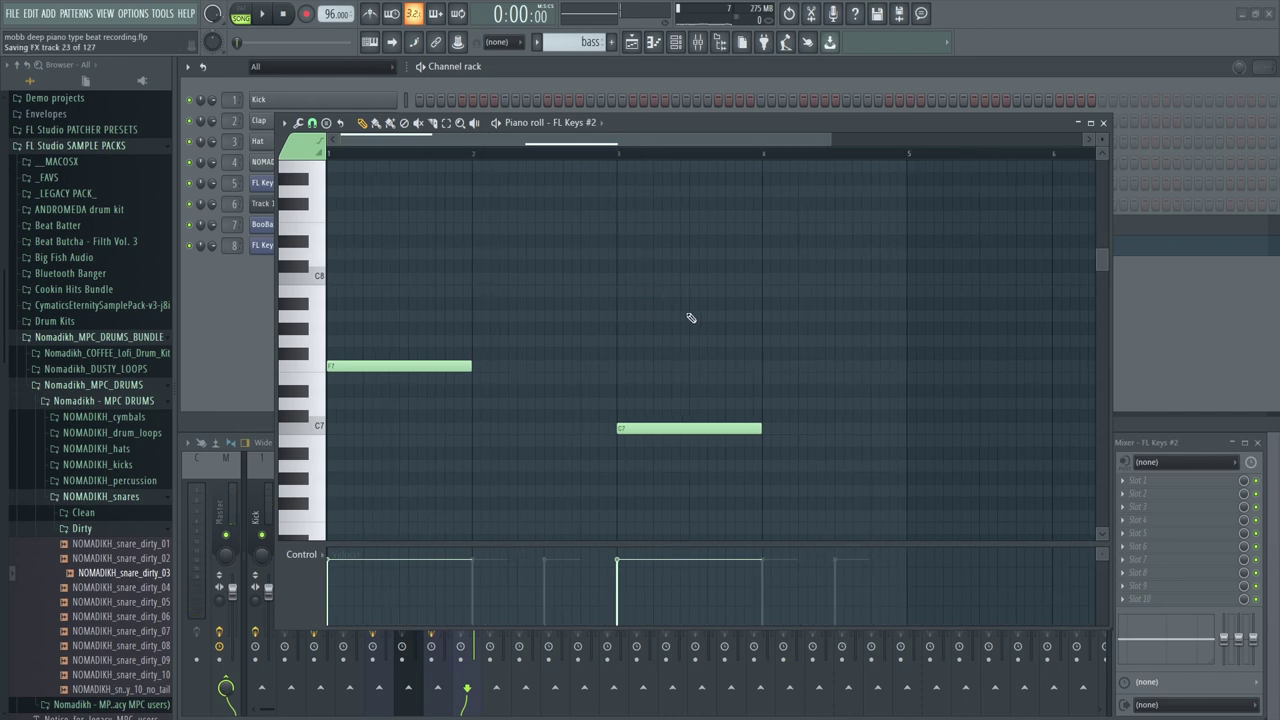
key(space)
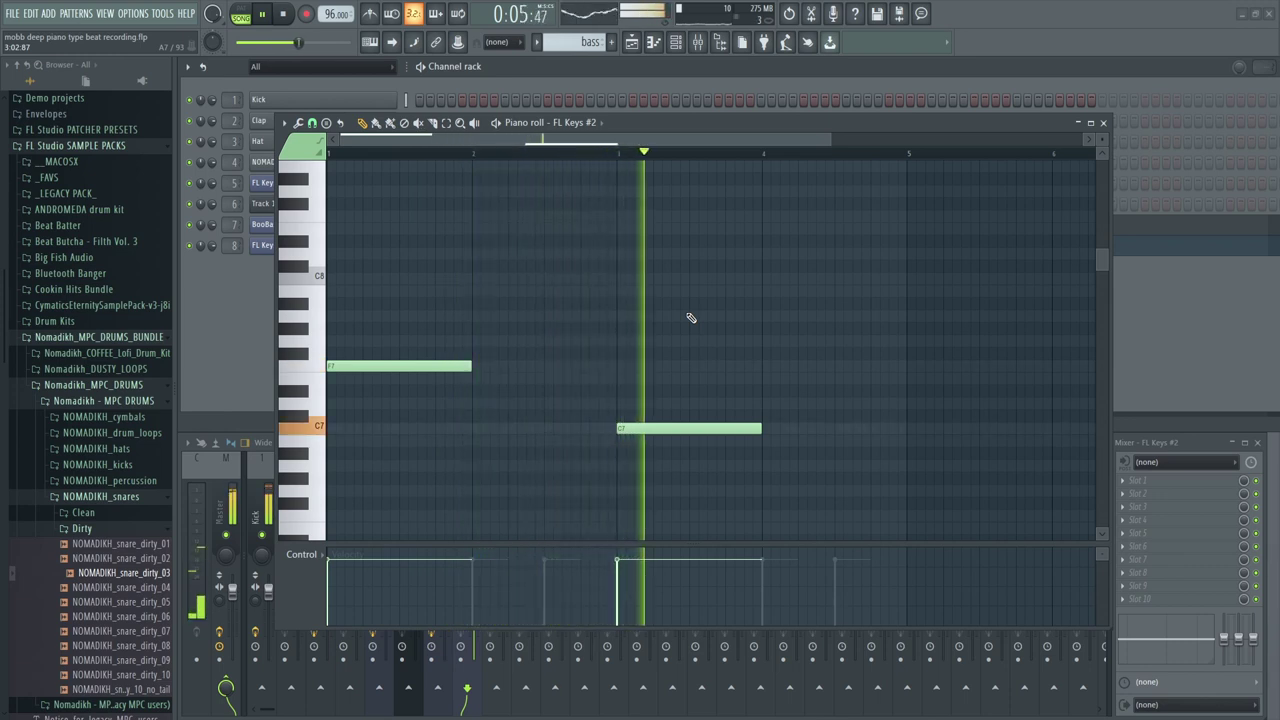
key(space)
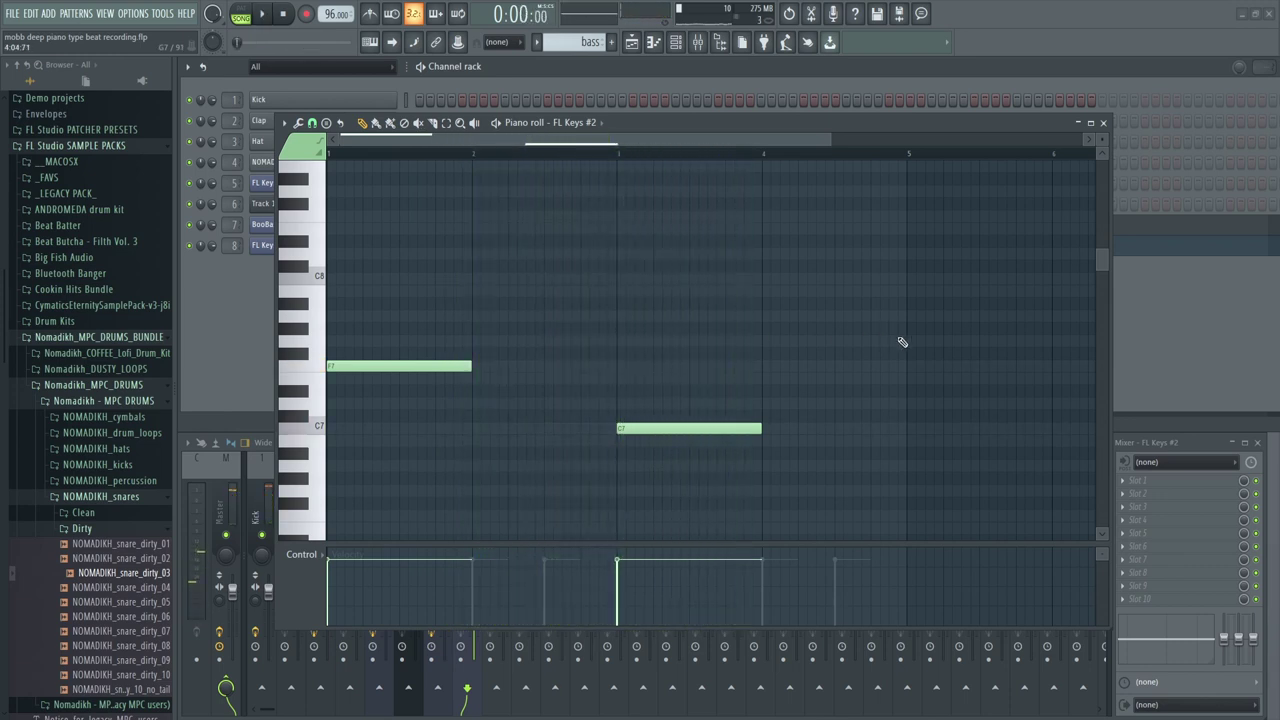
click(1103, 123)
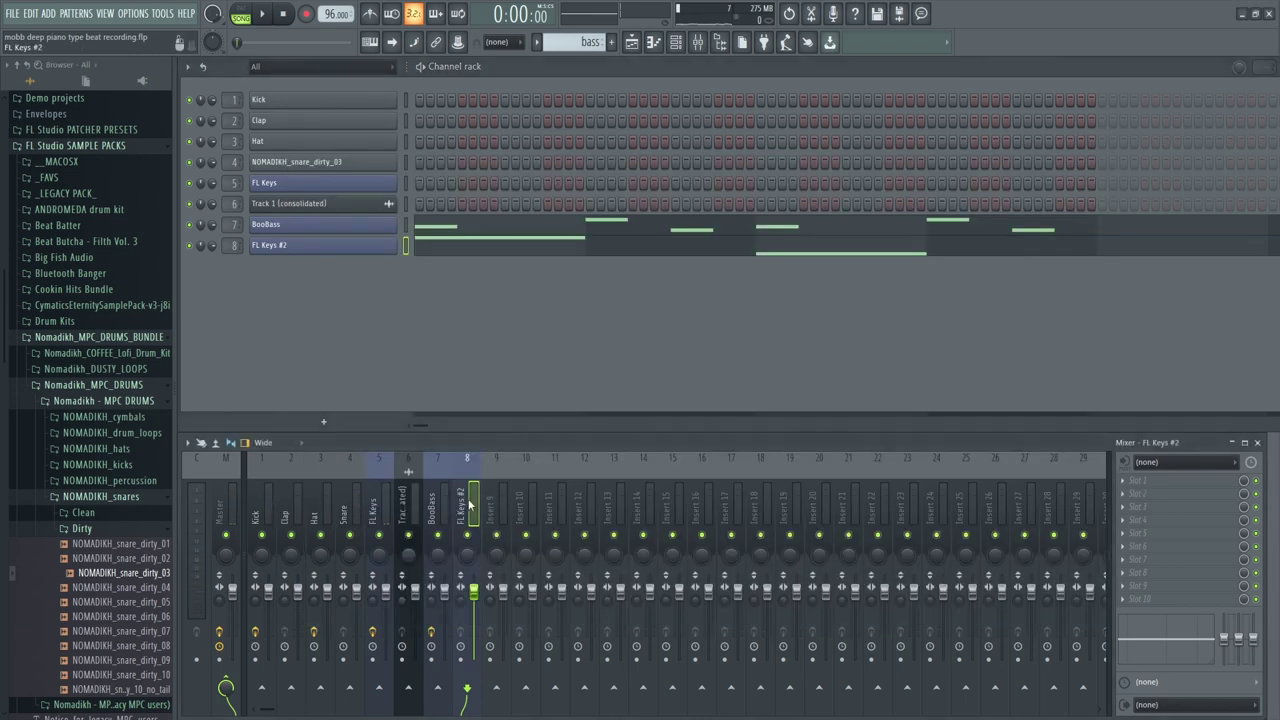
Insert Fruity Delay 3 in the second effect slot of the FL Keys #2 track, audition it with the beat, and close it
click(1130, 497)
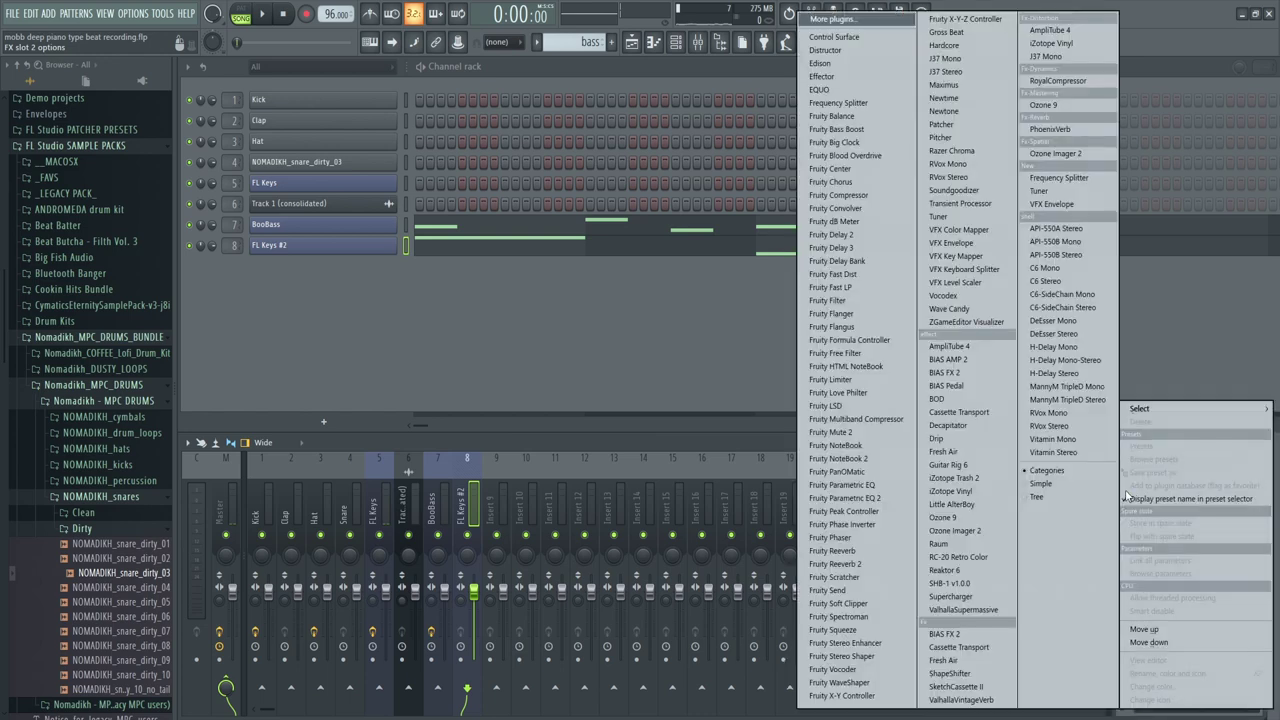
click(871, 252)
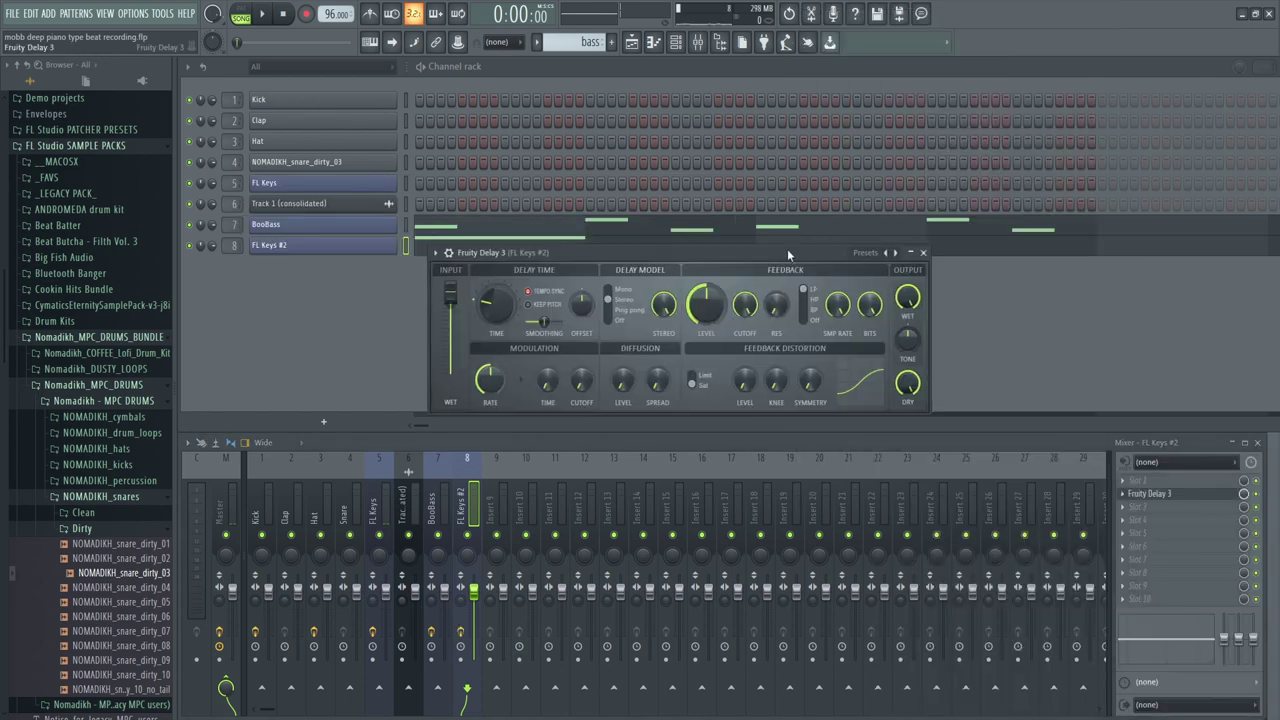
click(264, 16)
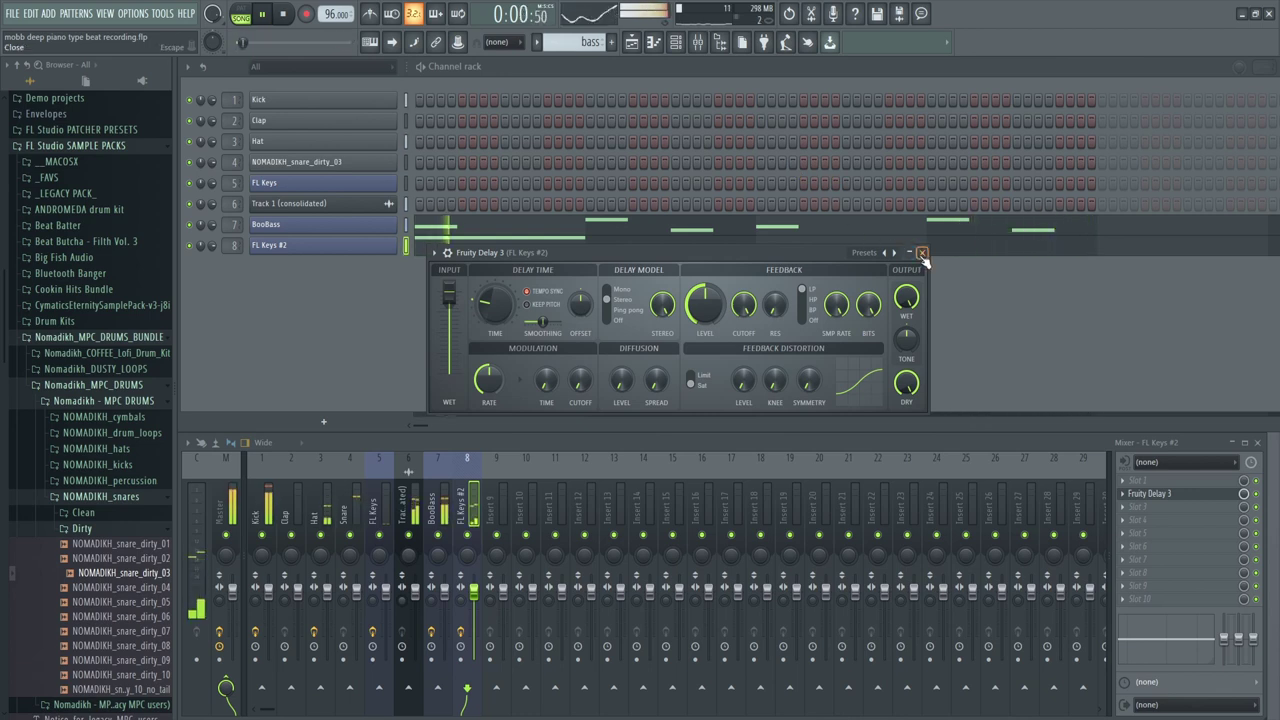
key(space)
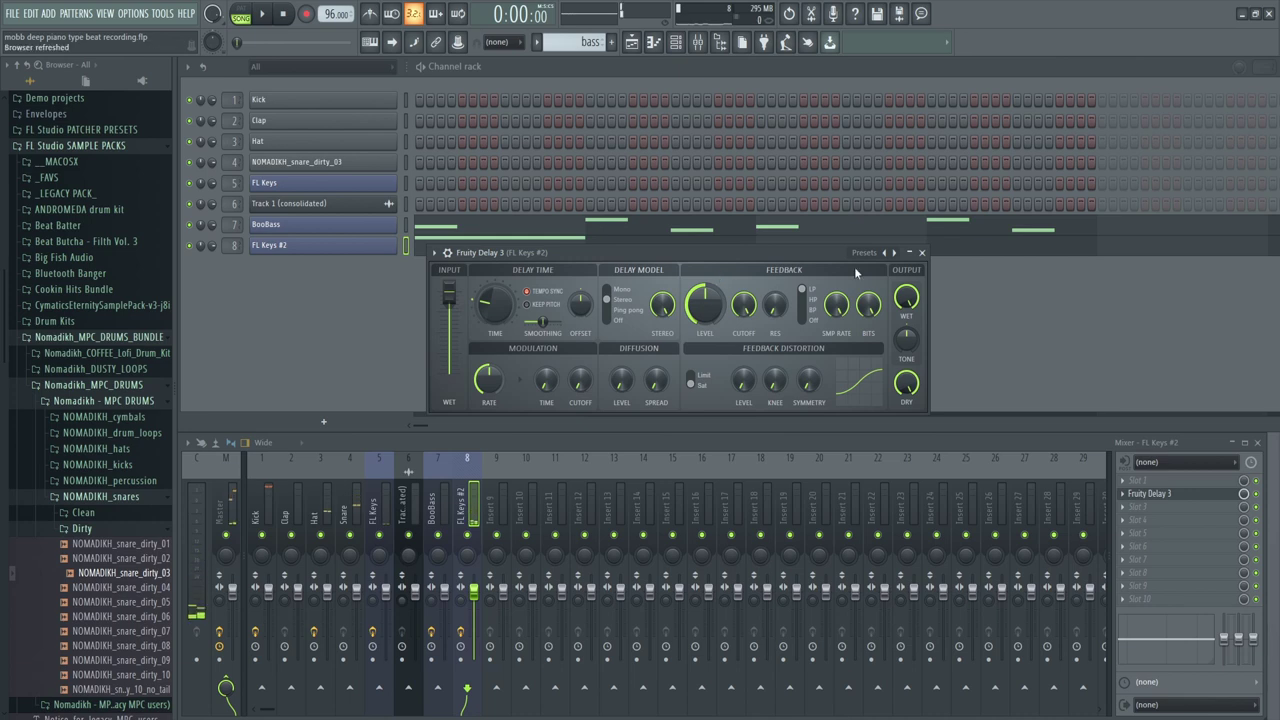
click(922, 252)
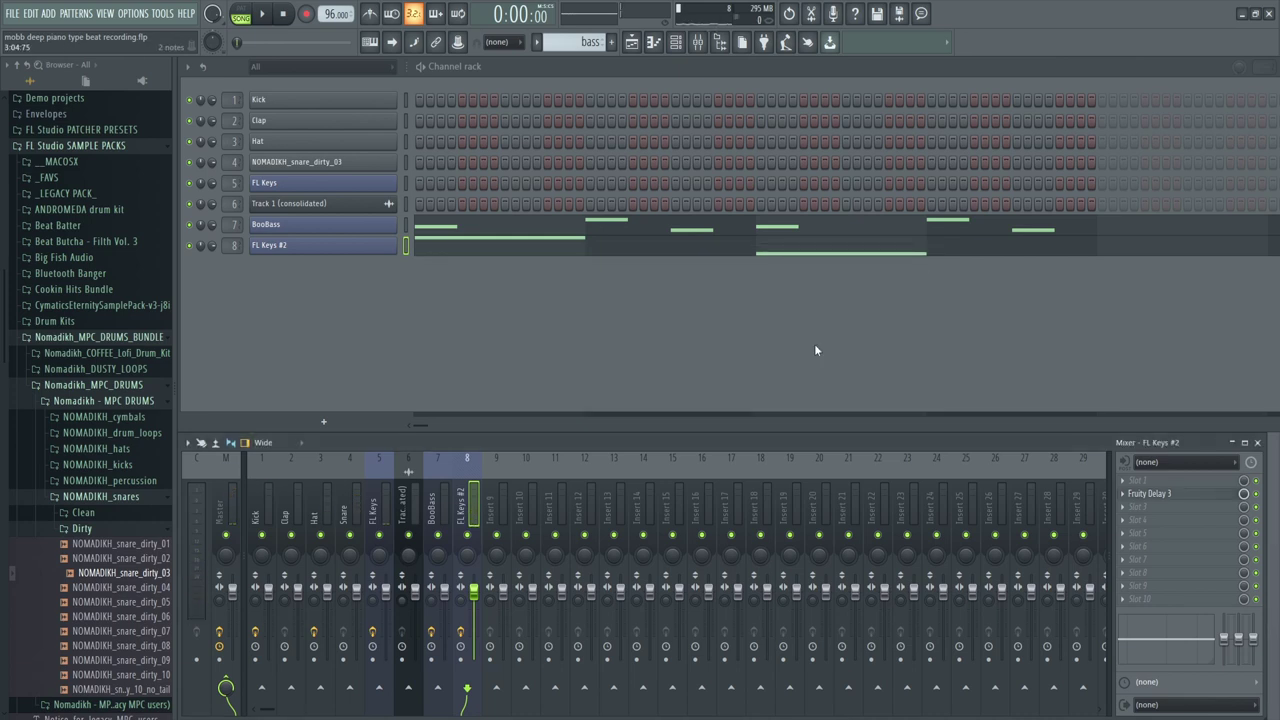